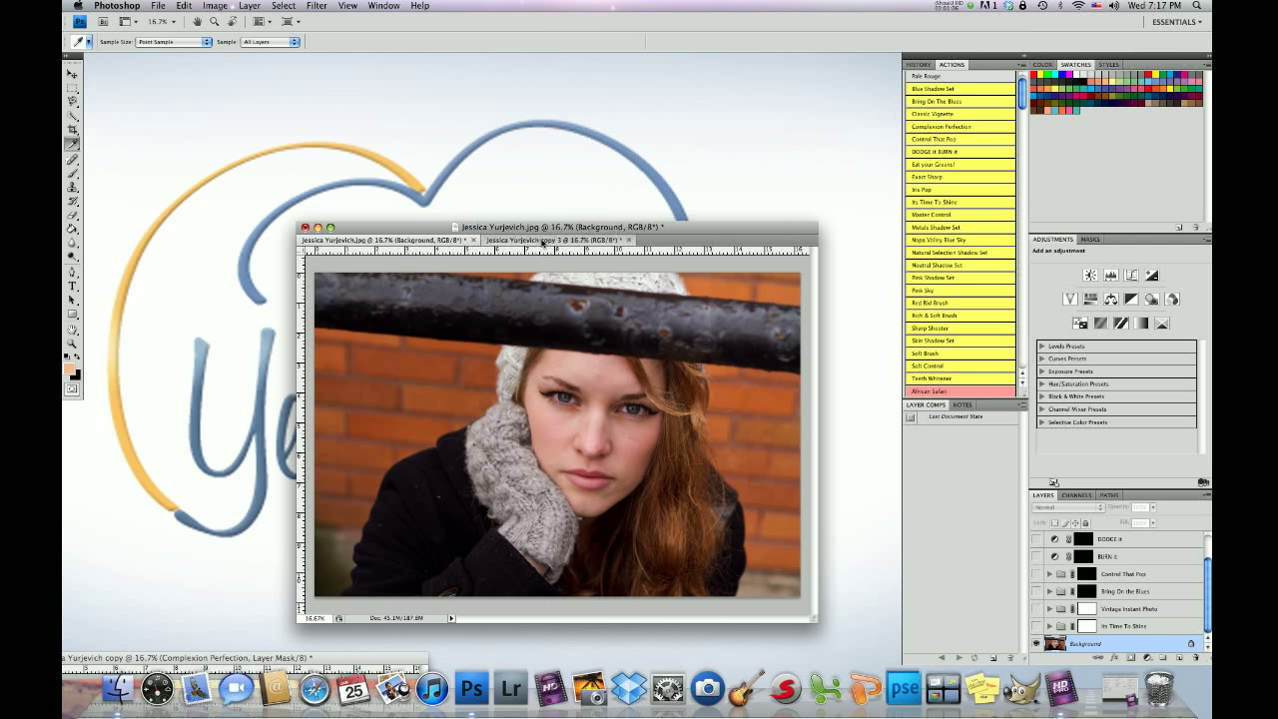
Compare the original portrait with the finished edited copy by switching between the two open documents
{"action": "left_click", "coordinate": [542, 241]}
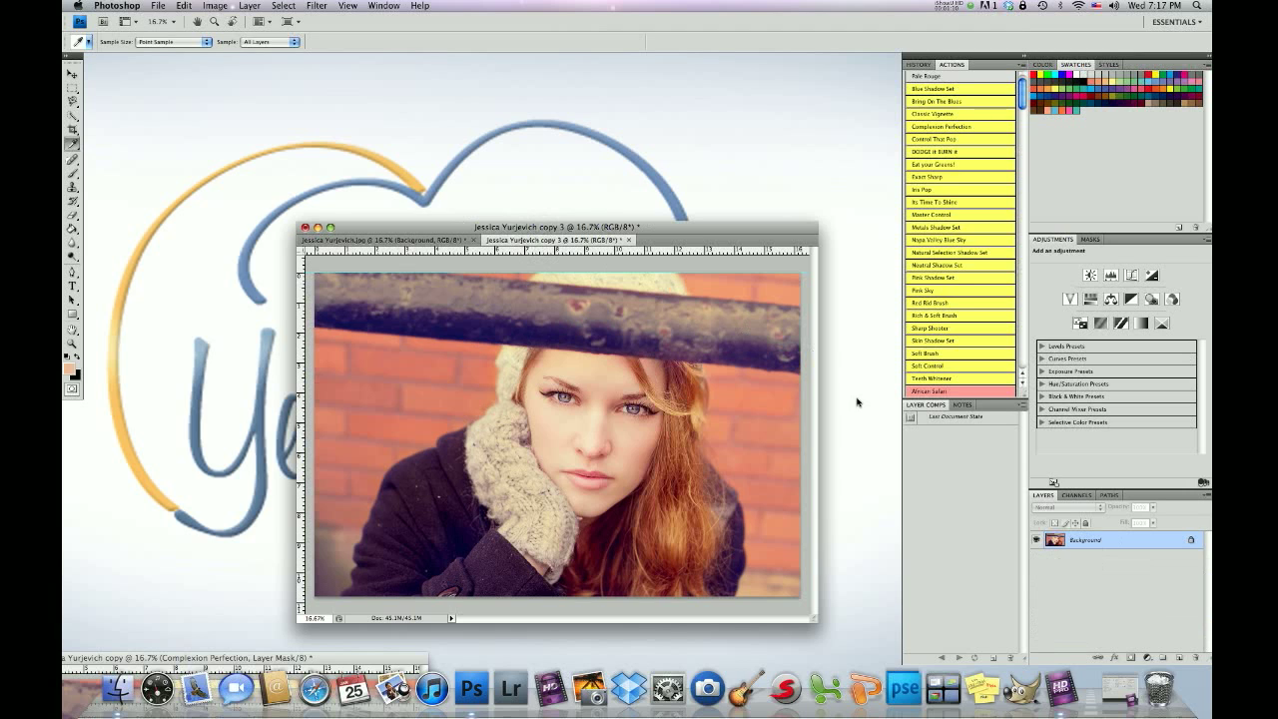
{"action": "left_click", "coordinate": [423, 243]}
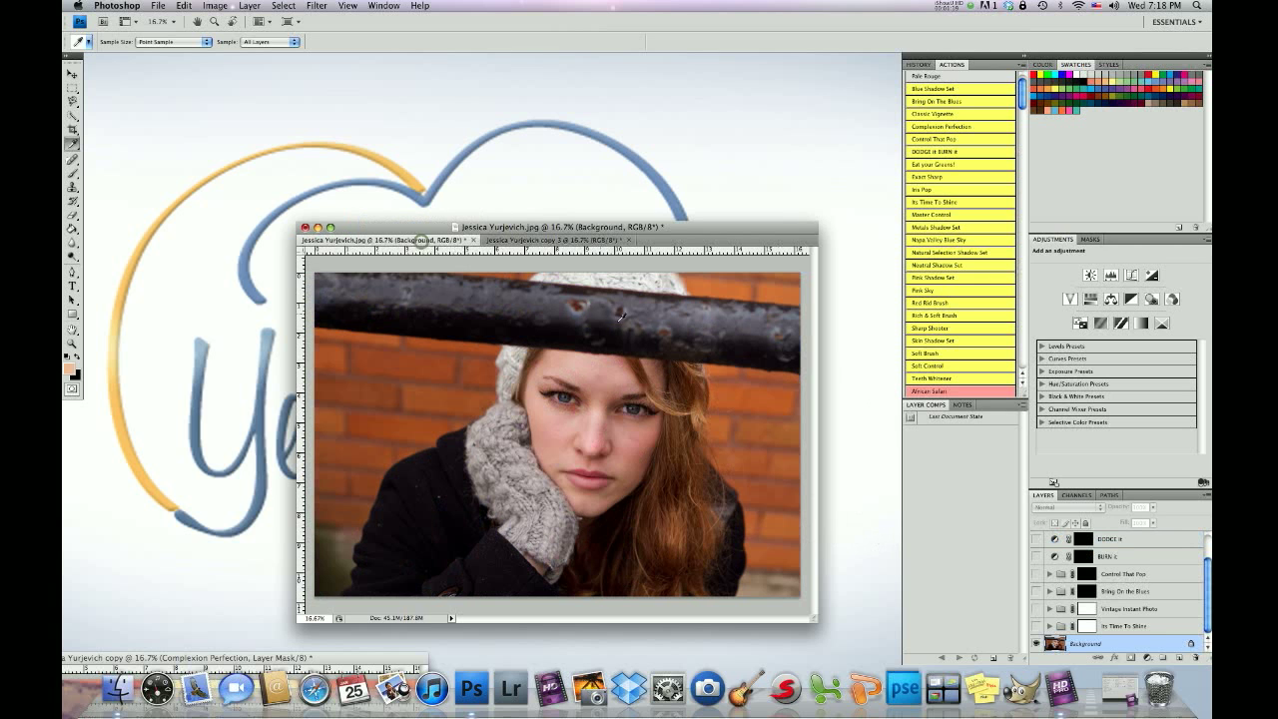
{"action": "left_click", "coordinate": [527, 242]}
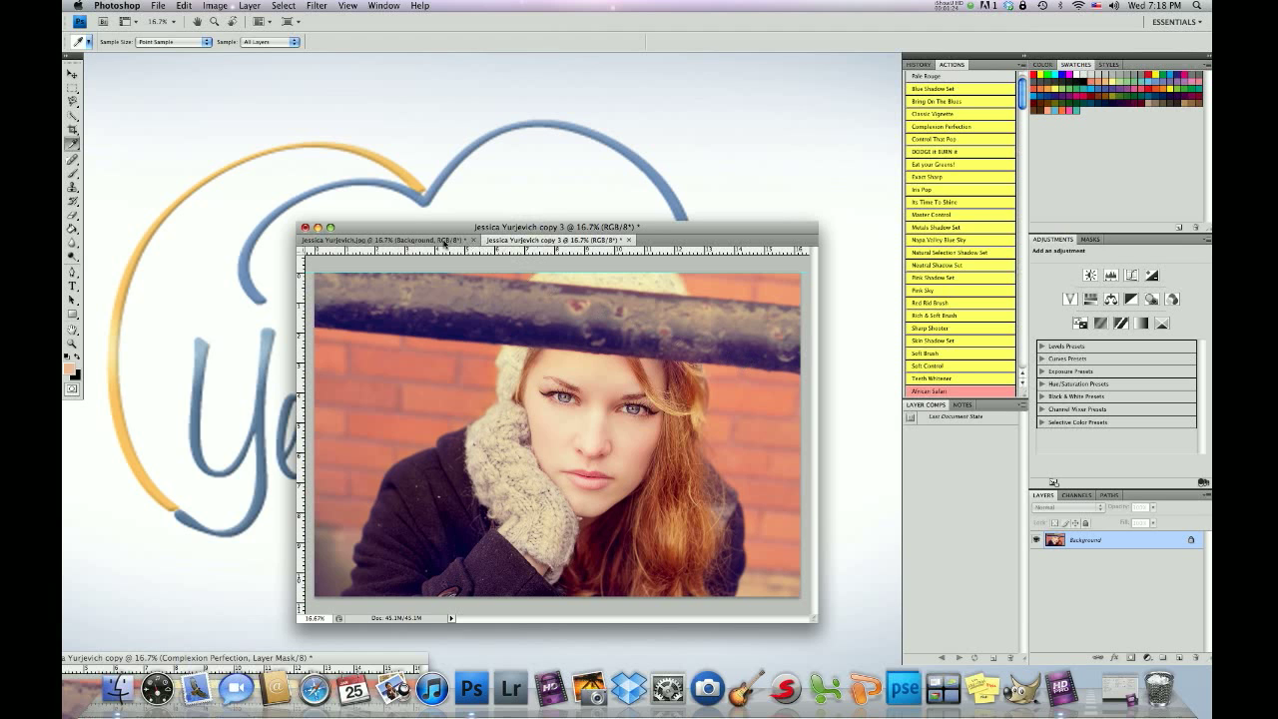
{"action": "left_click", "coordinate": [442, 240]}
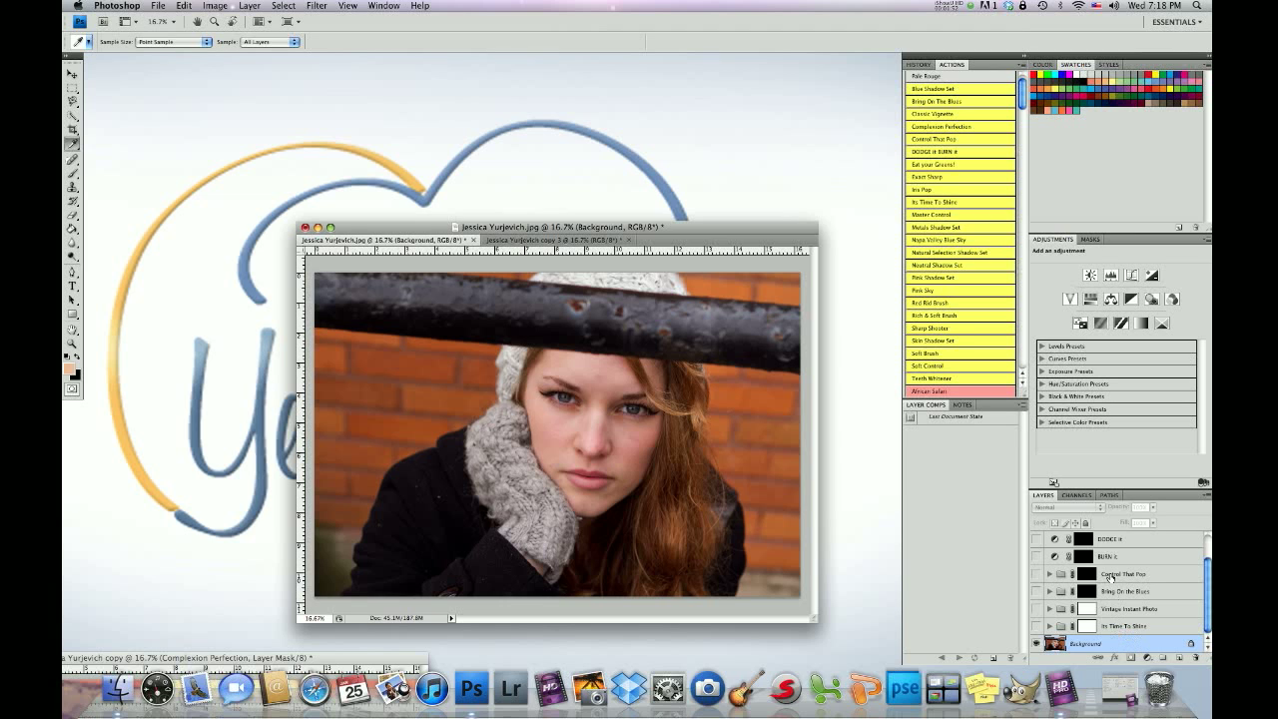
Show and expand the Its Time To Shine group, and select the Shine Sharp layer's mask
{"action": "mouse_move", "coordinate": [1203, 574]}
{"action": "left_mouse_down"}
{"action": "mouse_move", "coordinate": [1207, 556]}
{"action": "mouse_move", "coordinate": [1201, 576]}
{"action": "left_mouse_up"}
{"action": "left_click", "coordinate": [1035, 626]}
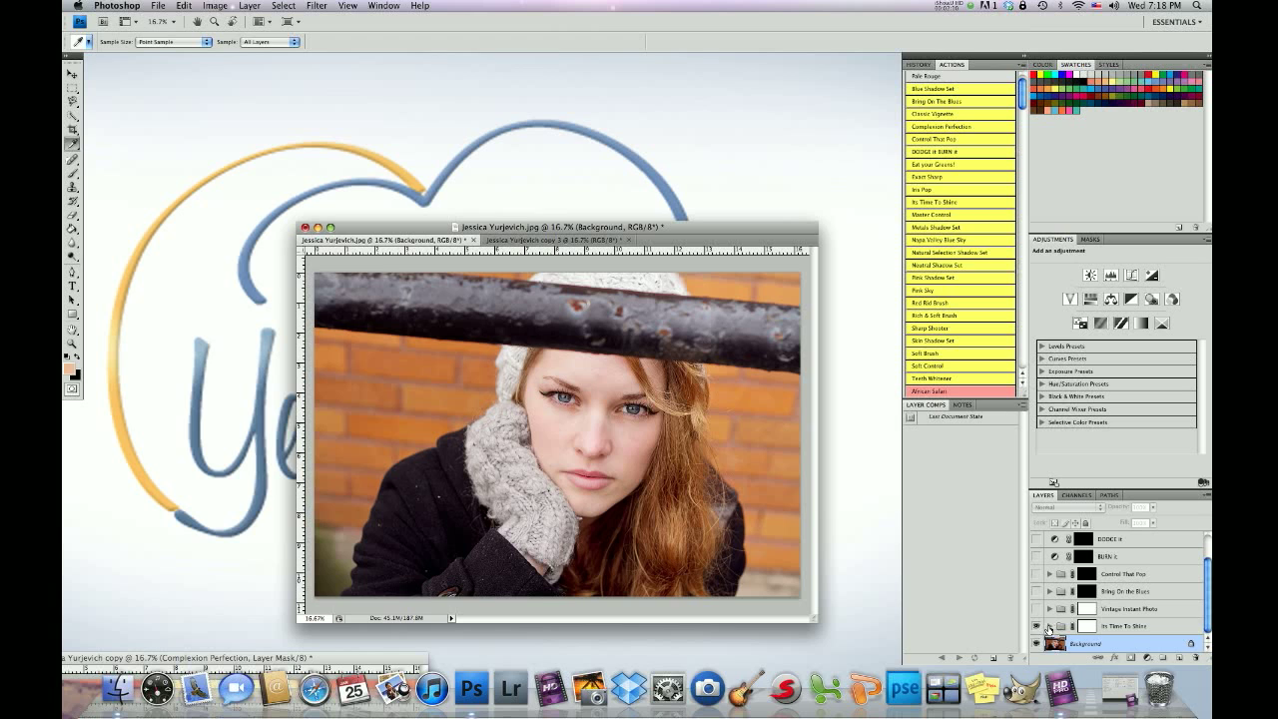
{"action": "left_click", "coordinate": [1048, 626]}
{"action": "scroll", "coordinate": [1206, 607], "scroll_direction": "down", "scroll_amount": 2}
{"action": "left_click", "coordinate": [1095, 626]}
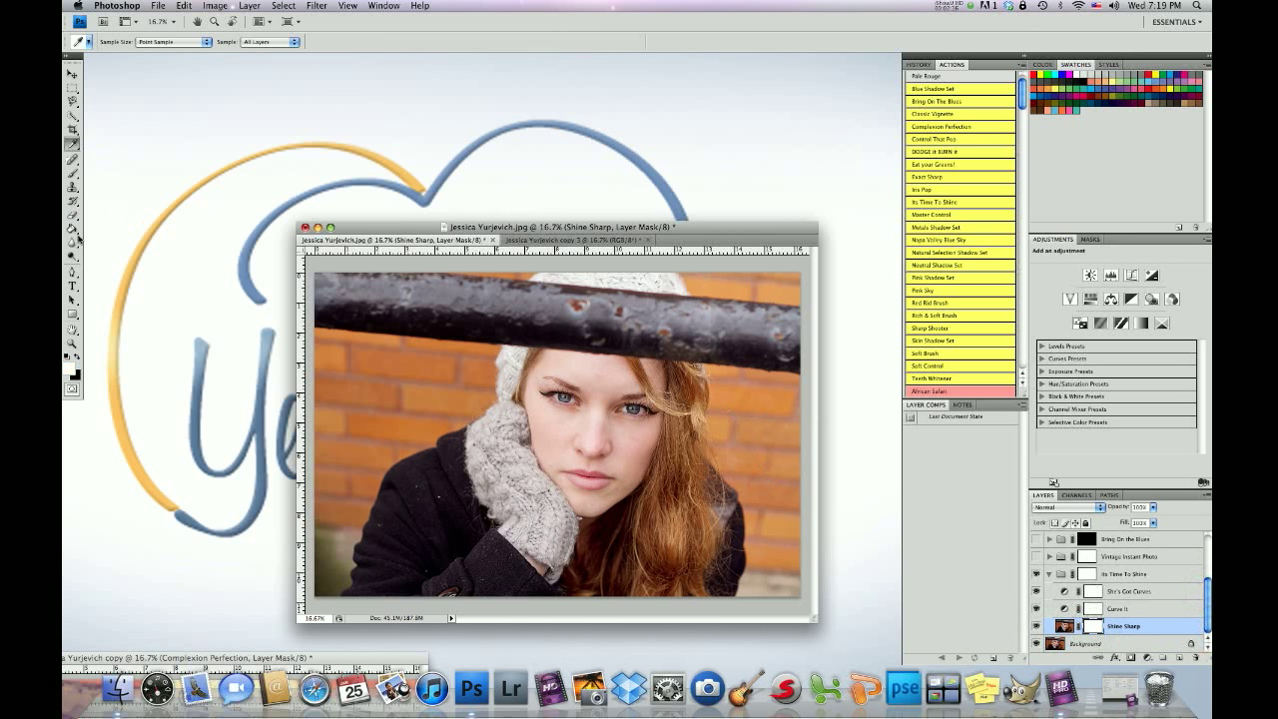
Set up a soft black brush at about 715 px and 100% opacity for painting on the Shine Sharp mask
{"action": "left_click", "coordinate": [71, 172]}
{"action": "left_click", "coordinate": [76, 358]}
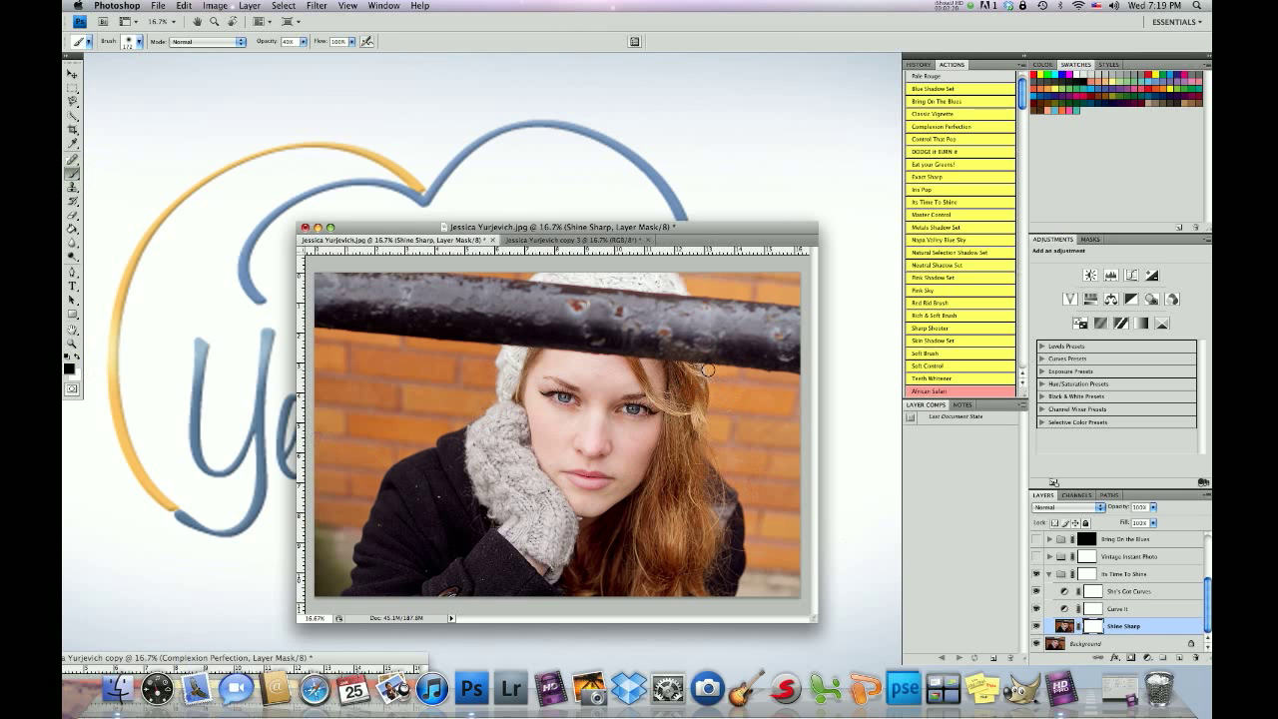
{"action": "left_click", "coordinate": [134, 40]}
{"action": "left_click_drag", "start_coordinate": [157, 75], "coordinate": [172, 76]}
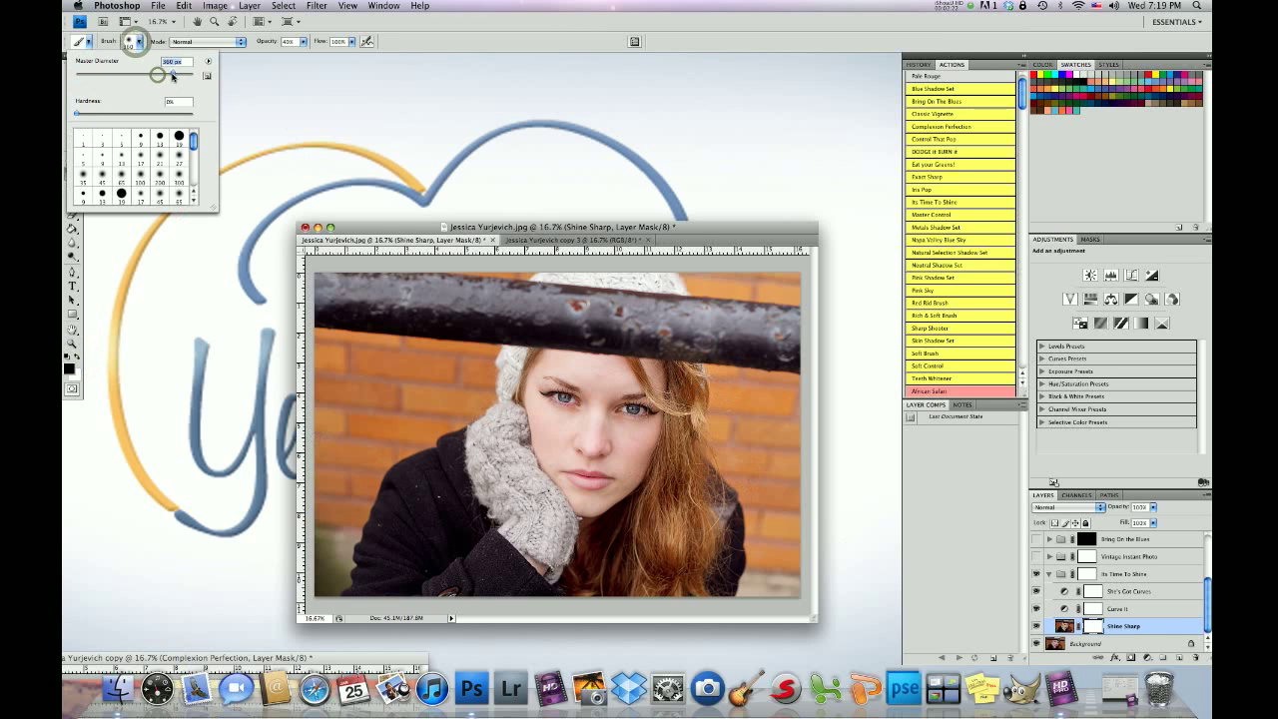
{"action": "left_click", "coordinate": [302, 41]}
{"action": "left_click_drag", "start_coordinate": [299, 50], "coordinate": [344, 54]}
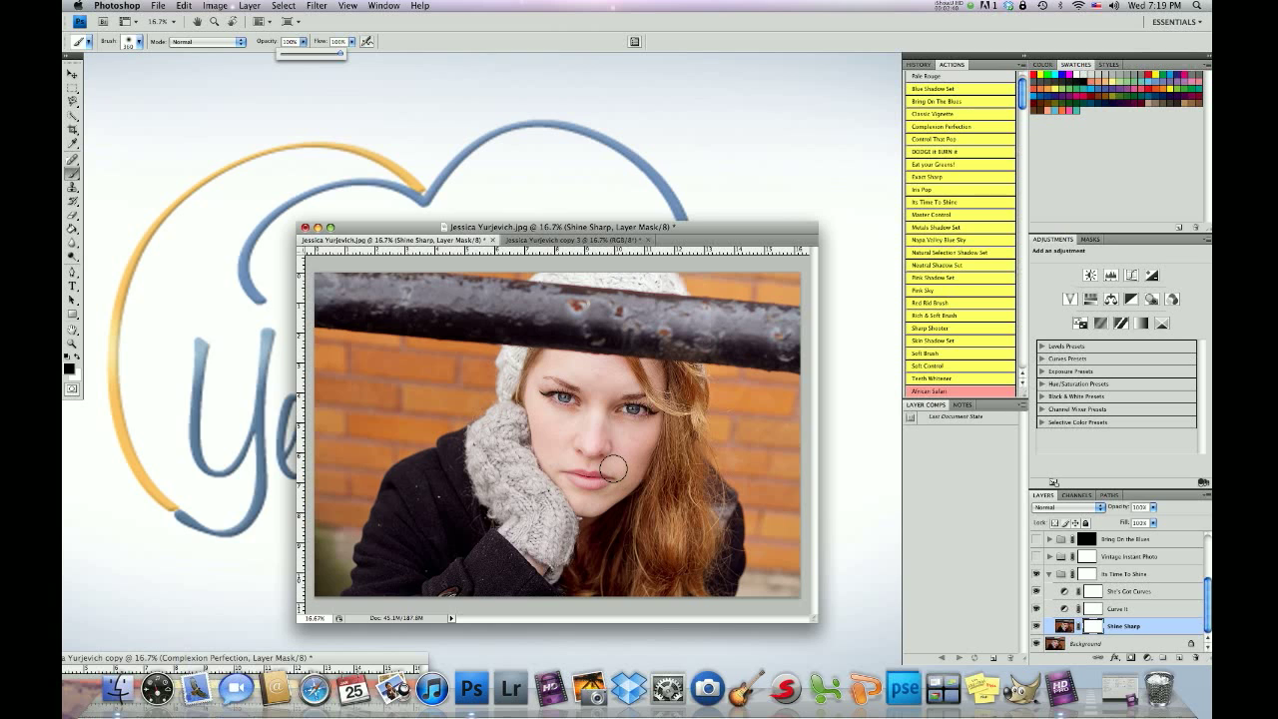
{"action": "left_click", "coordinate": [139, 42]}
{"action": "left_click_drag", "start_coordinate": [169, 76], "coordinate": [185, 73]}
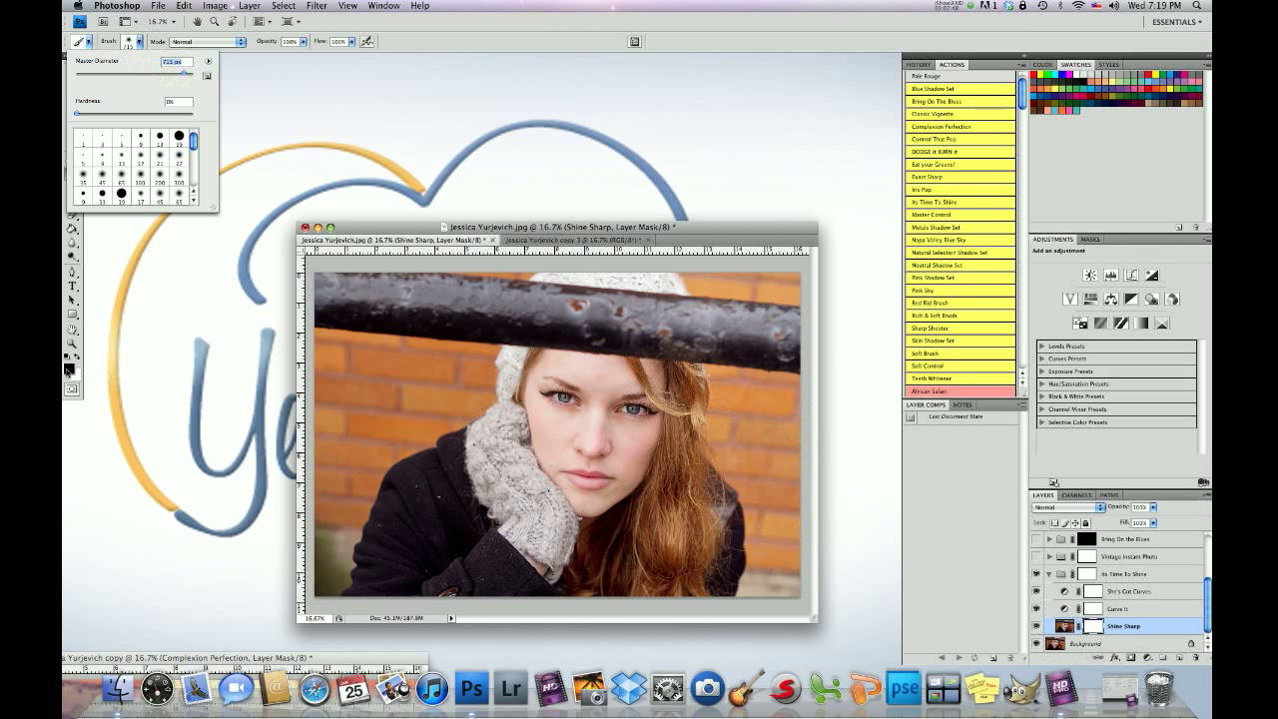
Mask the Shine Sharp effect off the brick wall and the dark pipe, and collapse the Its Time To Shine group
{"action": "mouse_move", "coordinate": [726, 396]}
{"action": "left_mouse_down"}
{"action": "mouse_move", "coordinate": [754, 464]}
{"action": "mouse_move", "coordinate": [756, 428]}
{"action": "left_mouse_up"}
{"action": "mouse_move", "coordinate": [761, 444]}
{"action": "left_mouse_down"}
{"action": "mouse_move", "coordinate": [780, 516]}
{"action": "mouse_move", "coordinate": [755, 603]}
{"action": "left_mouse_up"}
{"action": "left_click_drag", "start_coordinate": [736, 403], "coordinate": [790, 548]}
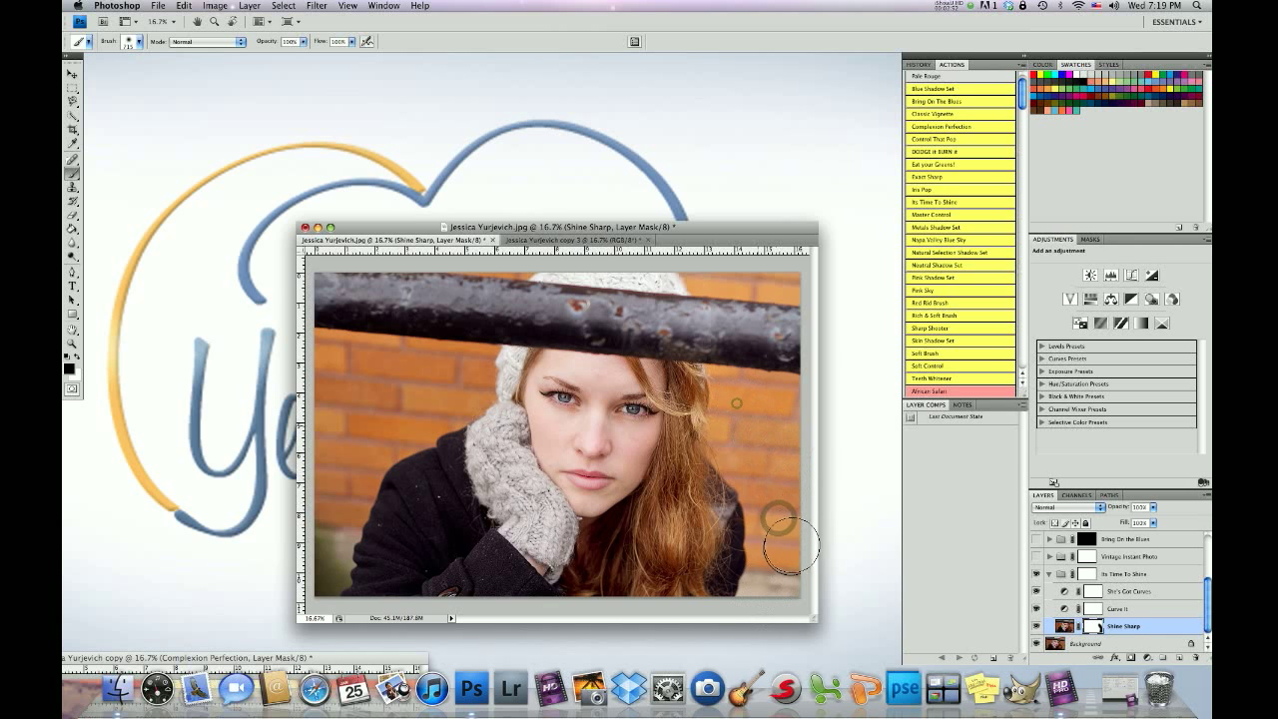
{"action": "mouse_move", "coordinate": [453, 370]}
{"action": "left_mouse_down"}
{"action": "mouse_move", "coordinate": [430, 406]}
{"action": "mouse_move", "coordinate": [349, 462]}
{"action": "mouse_move", "coordinate": [308, 549]}
{"action": "left_mouse_up"}
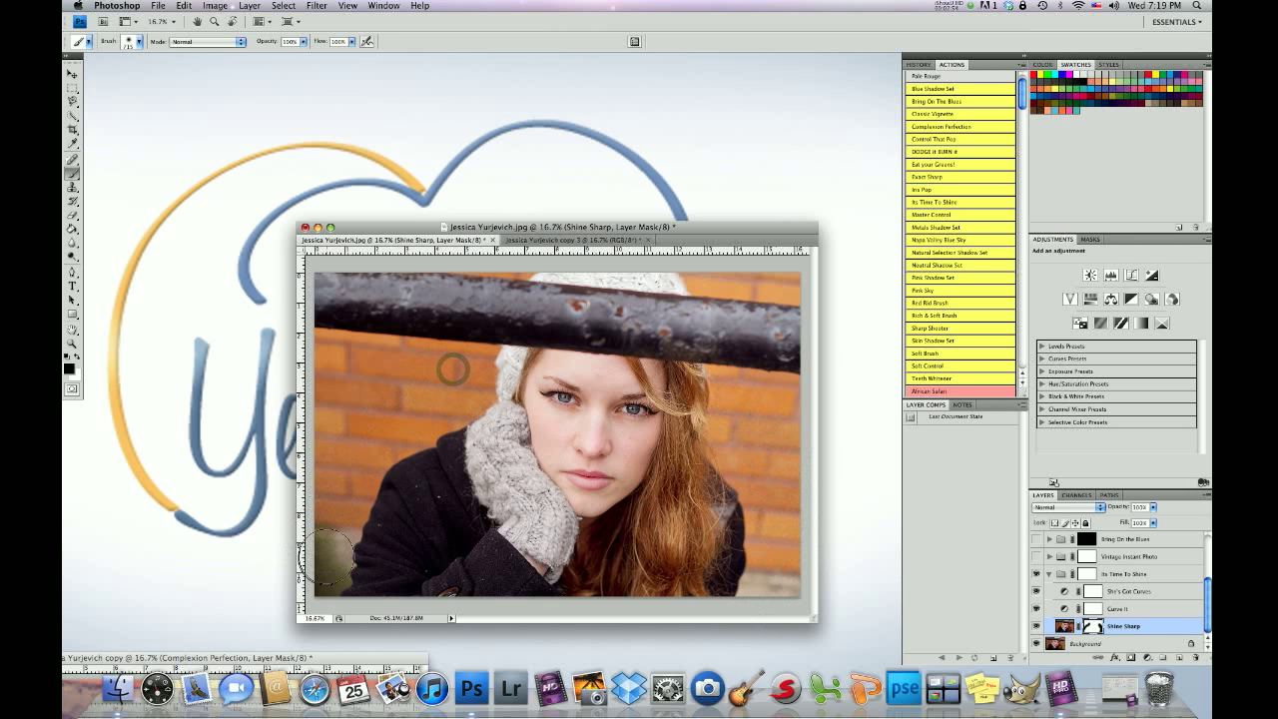
{"action": "mouse_move", "coordinate": [325, 441]}
{"action": "left_mouse_down"}
{"action": "mouse_move", "coordinate": [325, 359]}
{"action": "mouse_move", "coordinate": [456, 370]}
{"action": "left_mouse_up"}
{"action": "mouse_move", "coordinate": [469, 375]}
{"action": "left_mouse_down"}
{"action": "mouse_move", "coordinate": [282, 476]}
{"action": "mouse_move", "coordinate": [362, 409]}
{"action": "mouse_move", "coordinate": [299, 559]}
{"action": "left_mouse_up"}
{"action": "mouse_move", "coordinate": [352, 423]}
{"action": "left_mouse_down"}
{"action": "mouse_move", "coordinate": [336, 296]}
{"action": "mouse_move", "coordinate": [804, 344]}
{"action": "mouse_move", "coordinate": [599, 338]}
{"action": "mouse_move", "coordinate": [317, 289]}
{"action": "left_mouse_up"}
{"action": "mouse_move", "coordinate": [709, 272]}
{"action": "left_mouse_down"}
{"action": "mouse_move", "coordinate": [788, 277]}
{"action": "mouse_move", "coordinate": [500, 253]}
{"action": "mouse_move", "coordinate": [433, 305]}
{"action": "left_mouse_up"}
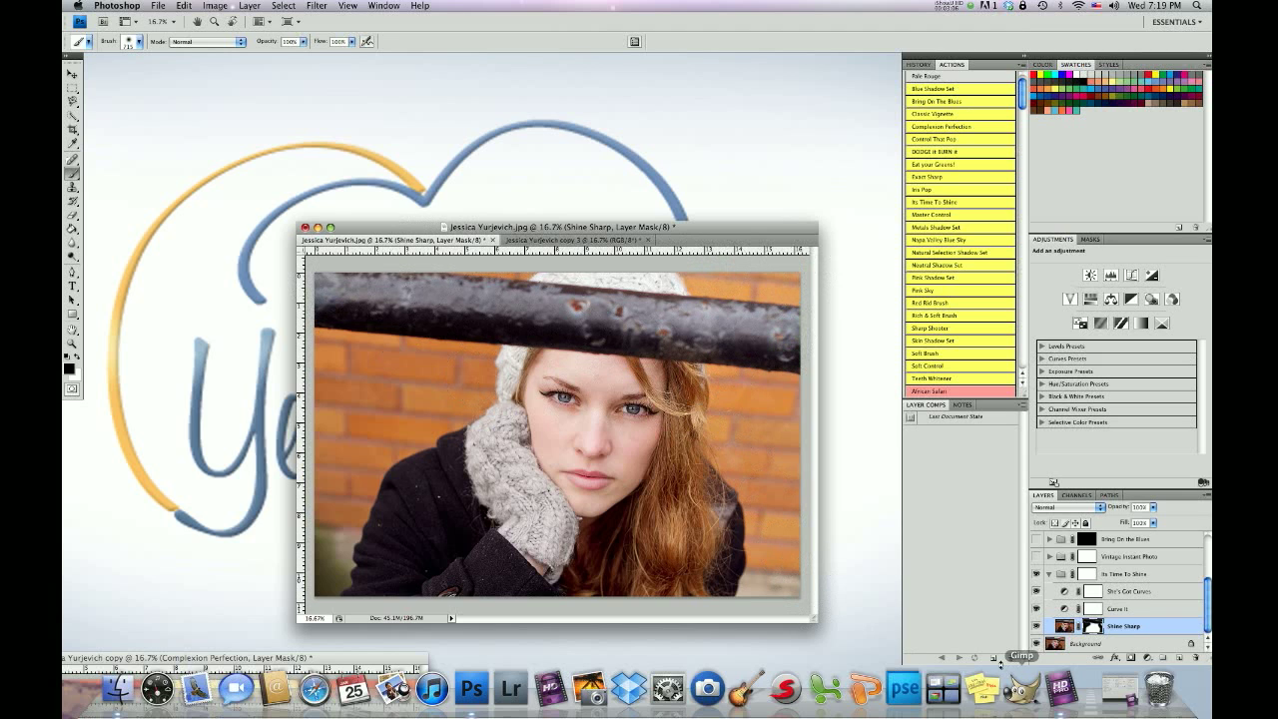
{"action": "left_click", "coordinate": [1048, 574]}
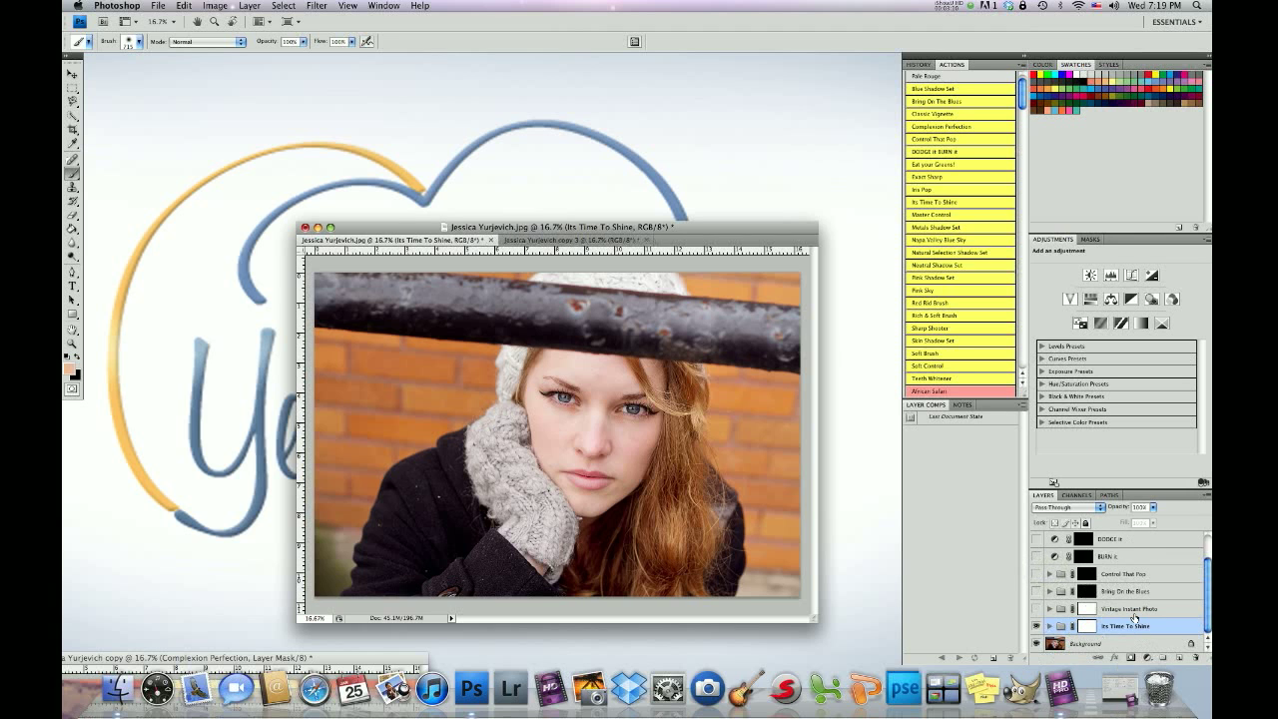
Show and expand the Vintage Instant Photo group, and lower its She's Got Curves layer to 55% opacity
{"action": "left_click", "coordinate": [1036, 608]}
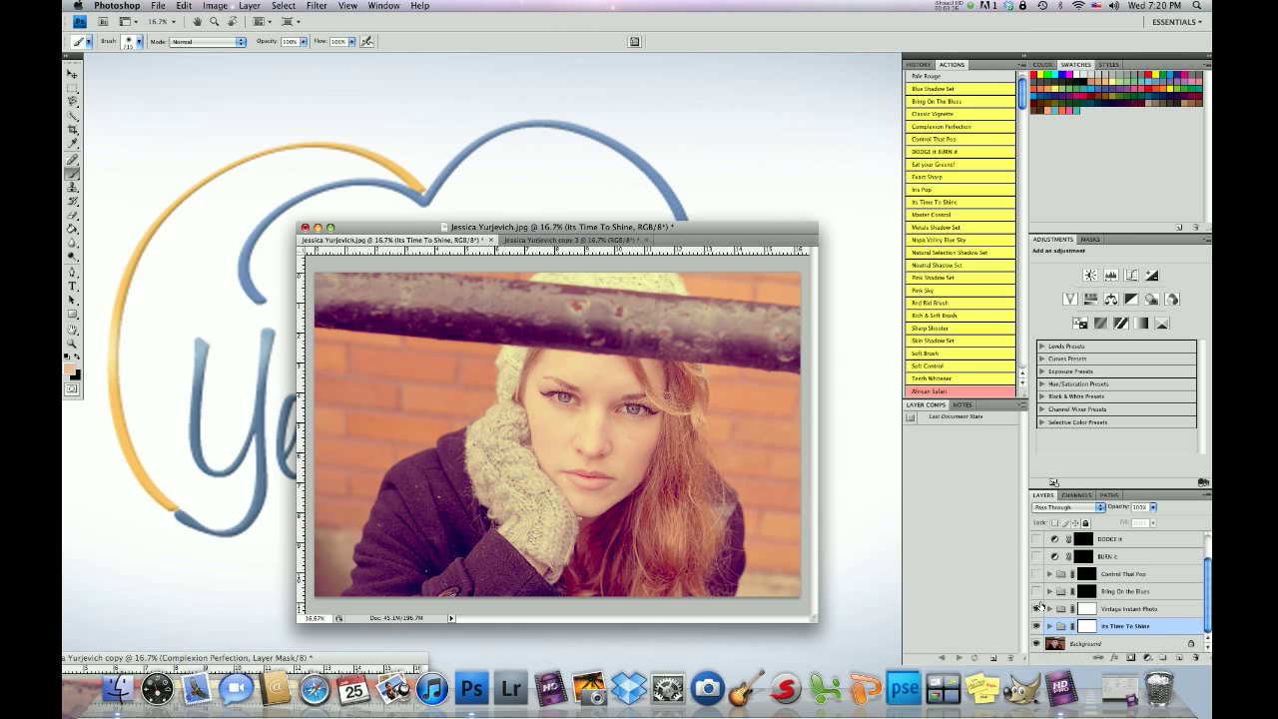
{"action": "left_click", "coordinate": [1048, 609]}
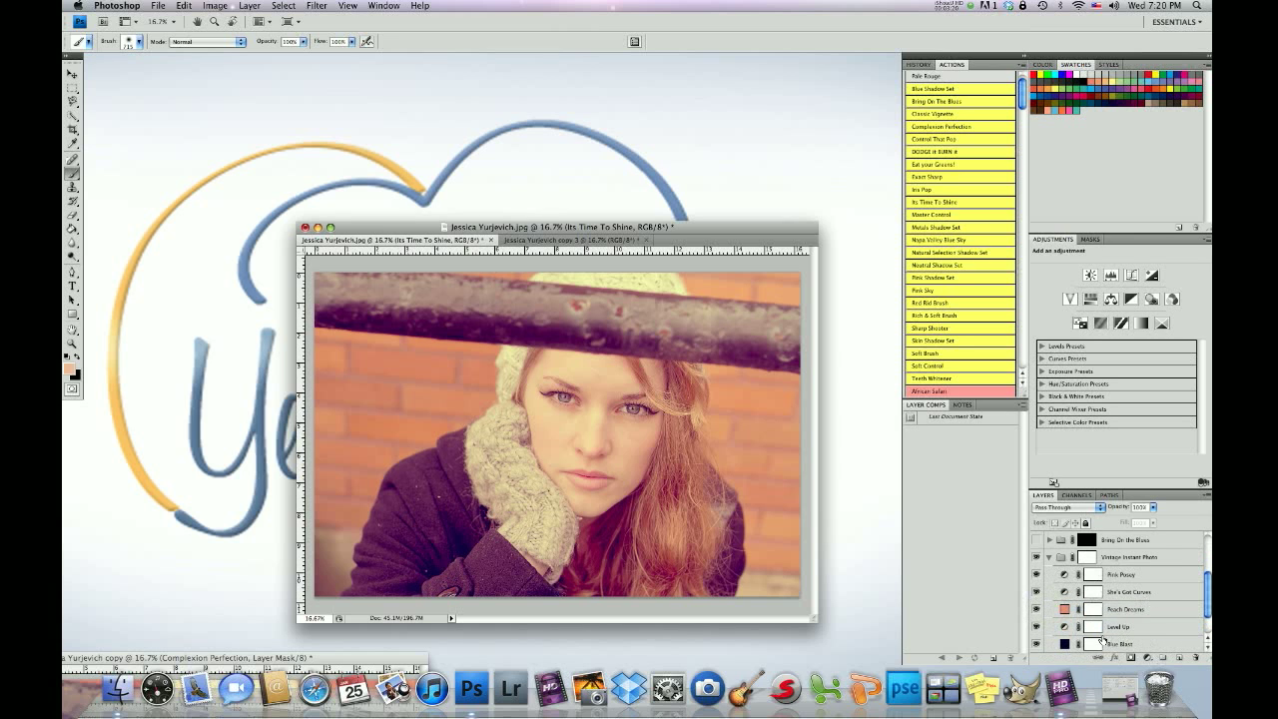
{"action": "left_click", "coordinate": [1111, 594]}
{"action": "left_click", "coordinate": [1113, 594]}
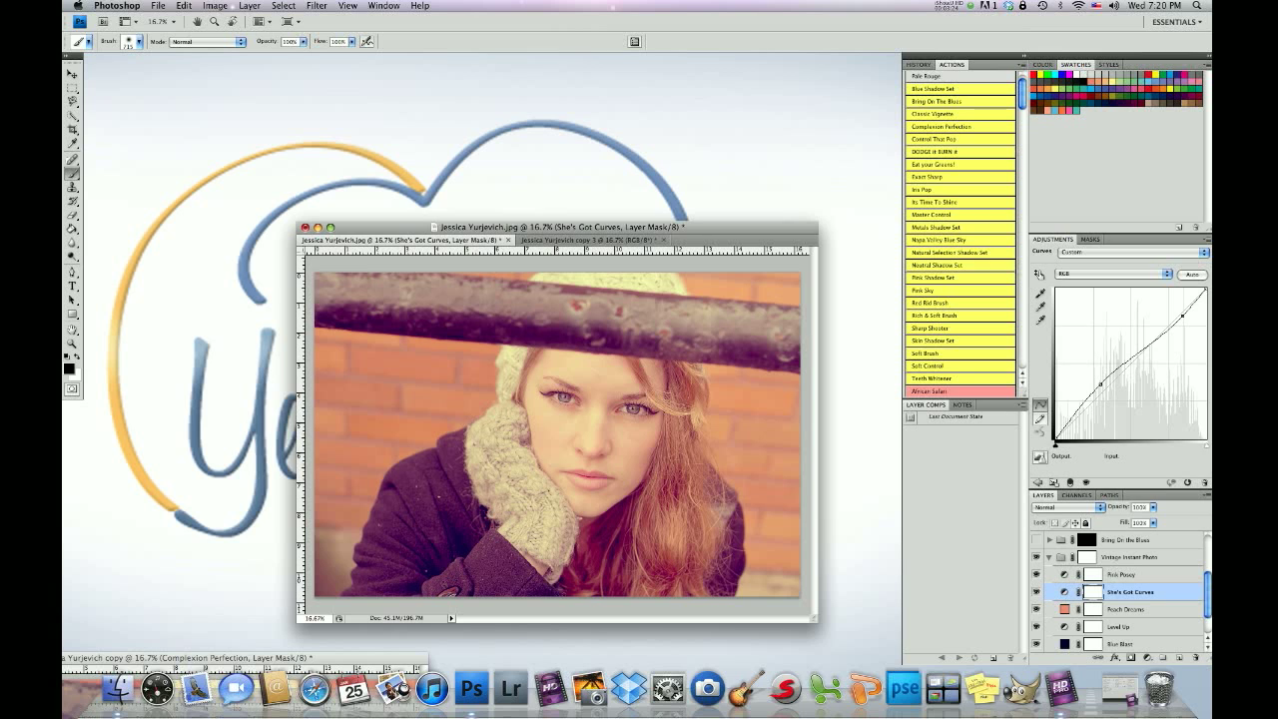
{"action": "left_click", "coordinate": [1153, 507]}
{"action": "left_click_drag", "start_coordinate": [1155, 518], "coordinate": [1121, 521]}
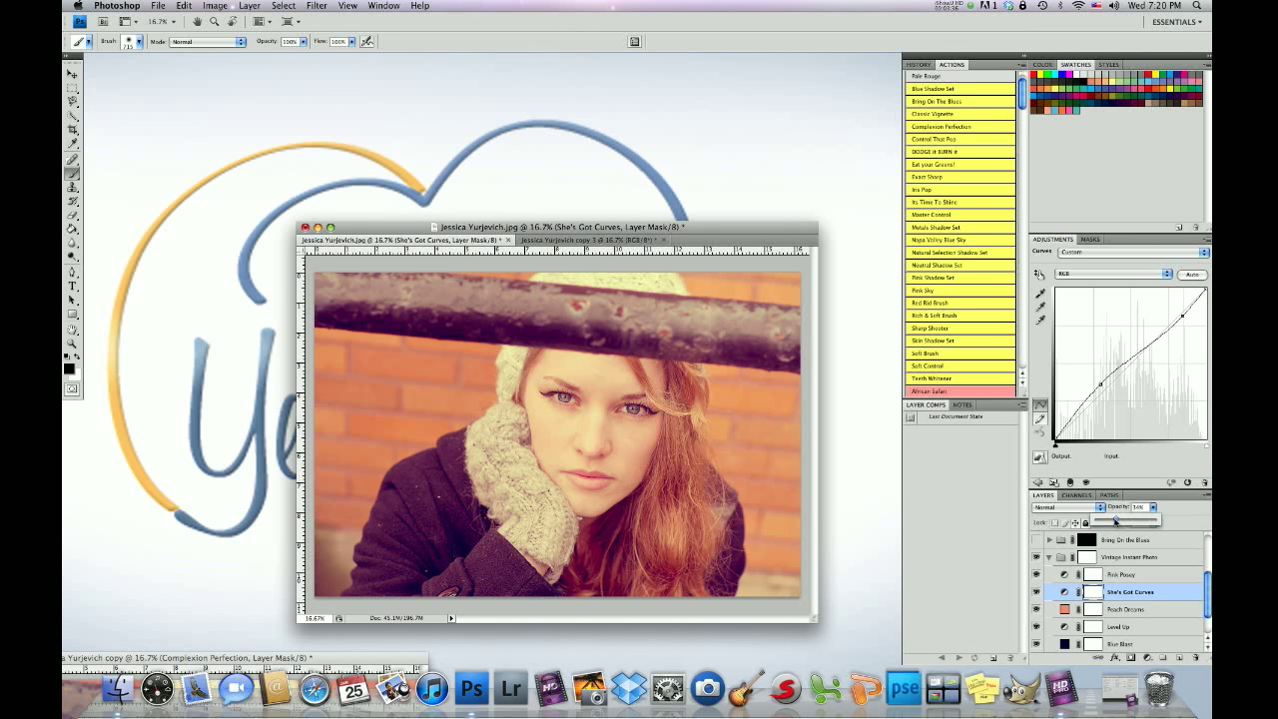
{"action": "key", "text": "Up"}
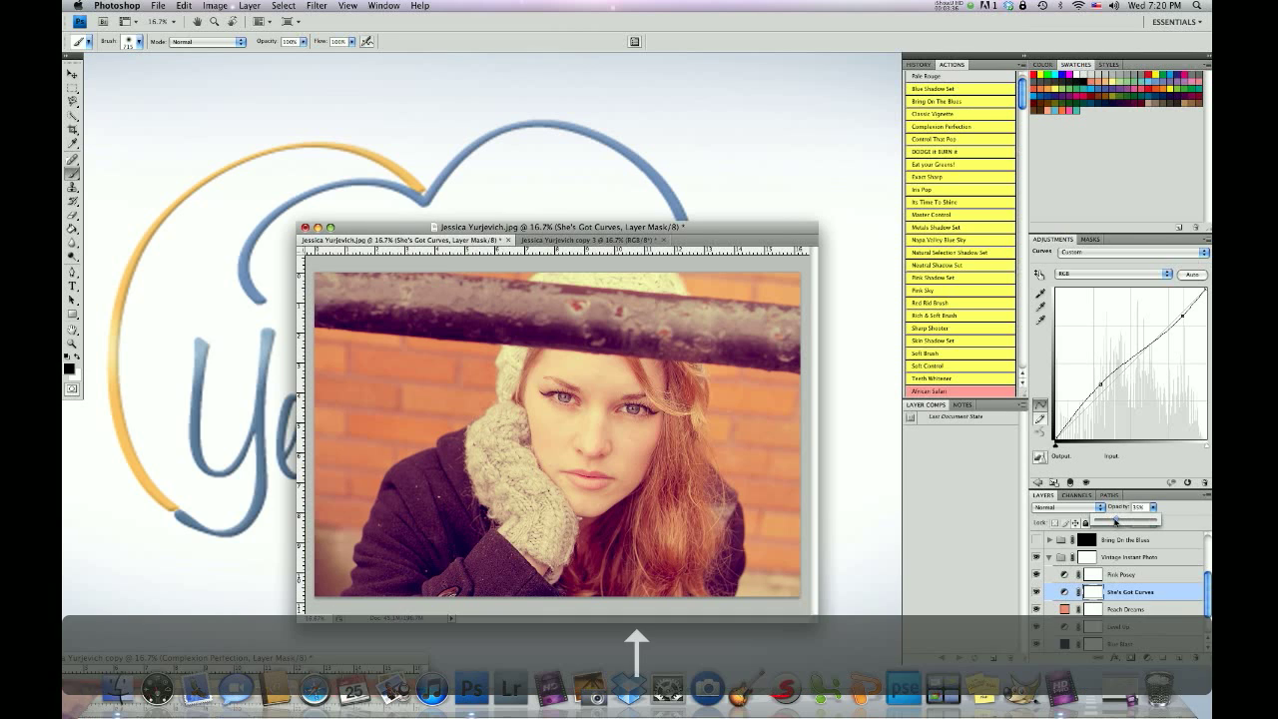
Collapse the Vintage Instant Photo group and reduce the whole group's opacity to 70%
{"action": "left_click", "coordinate": [1115, 610]}
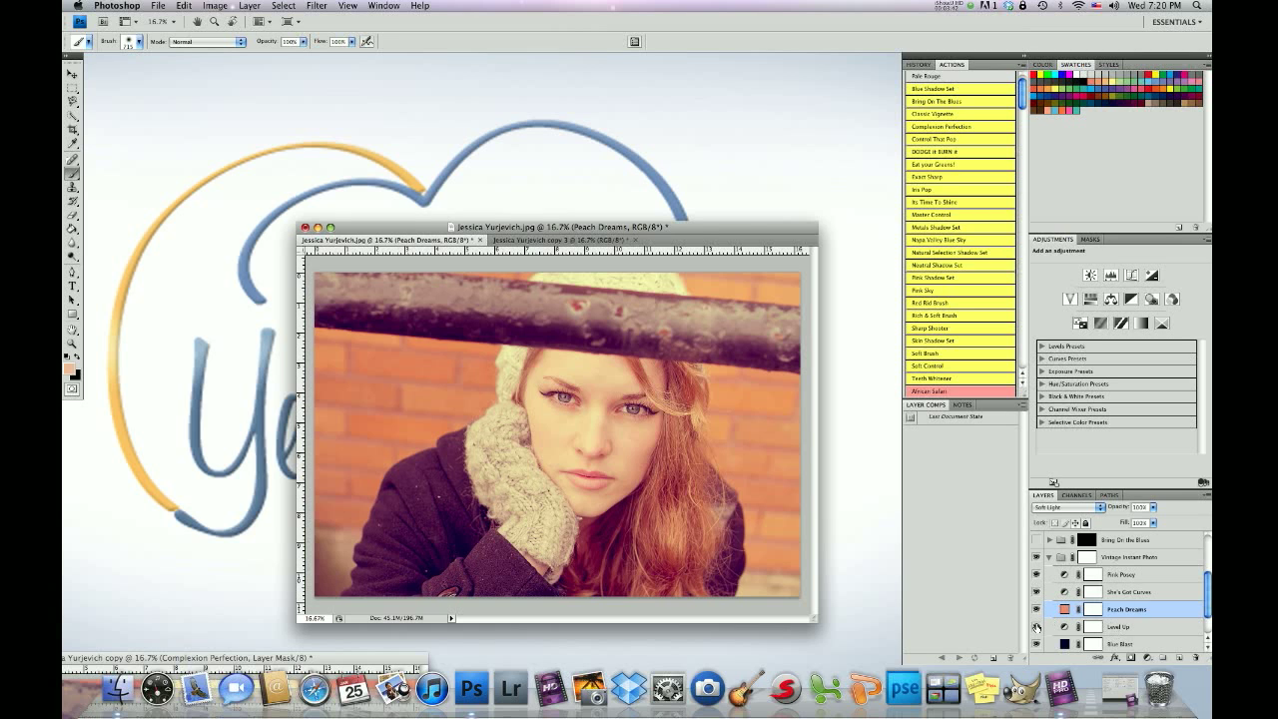
{"action": "left_click", "coordinate": [1098, 626]}
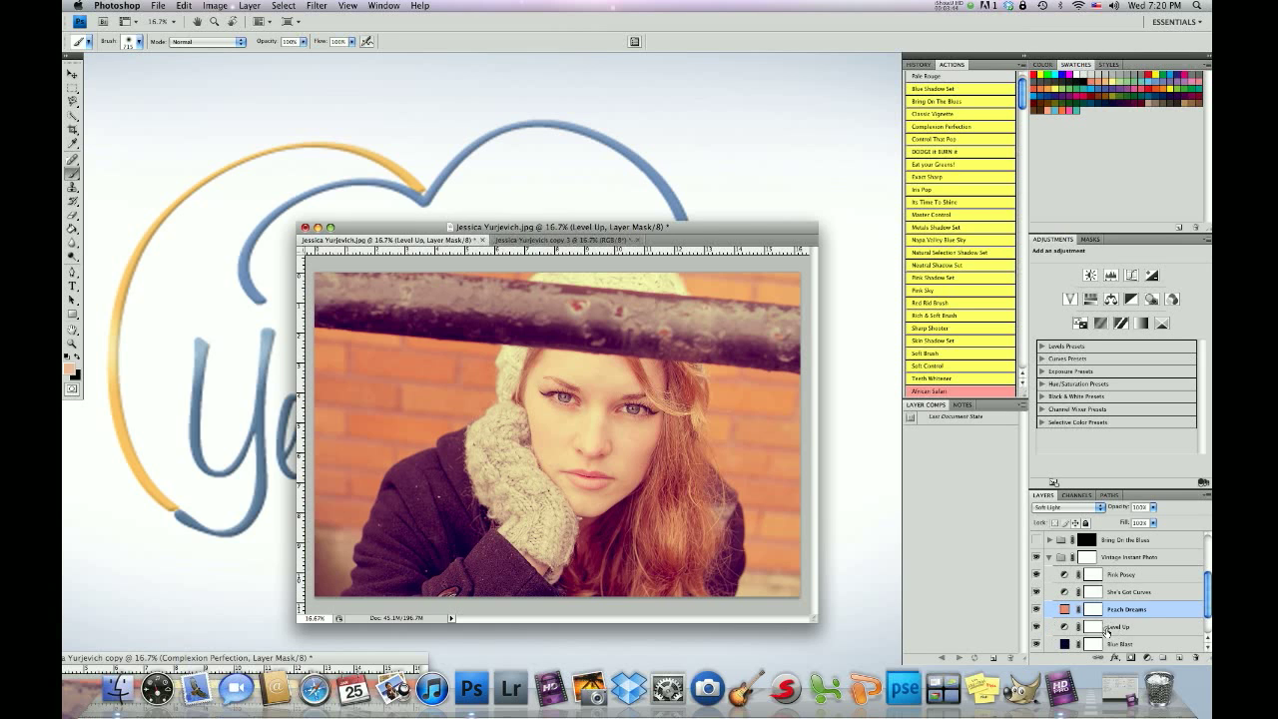
{"action": "left_click", "coordinate": [1048, 556]}
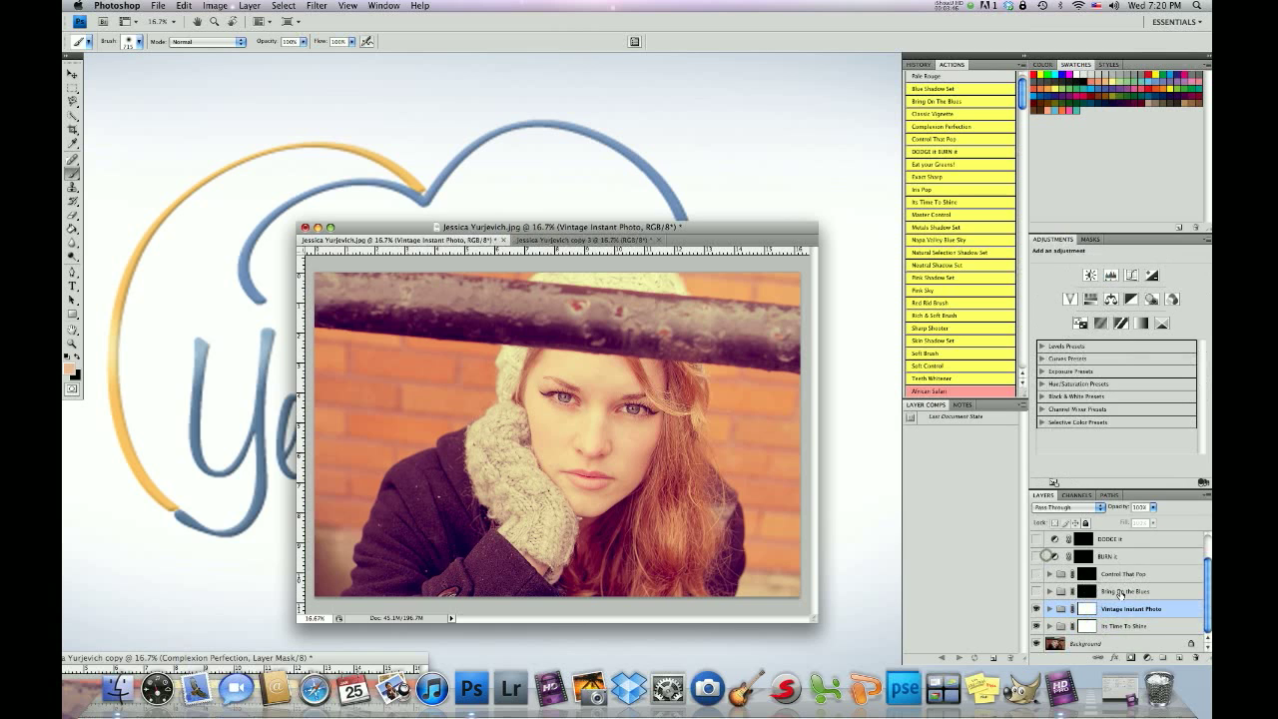
{"action": "left_click_drag", "start_coordinate": [1153, 507], "coordinate": [1139, 520]}
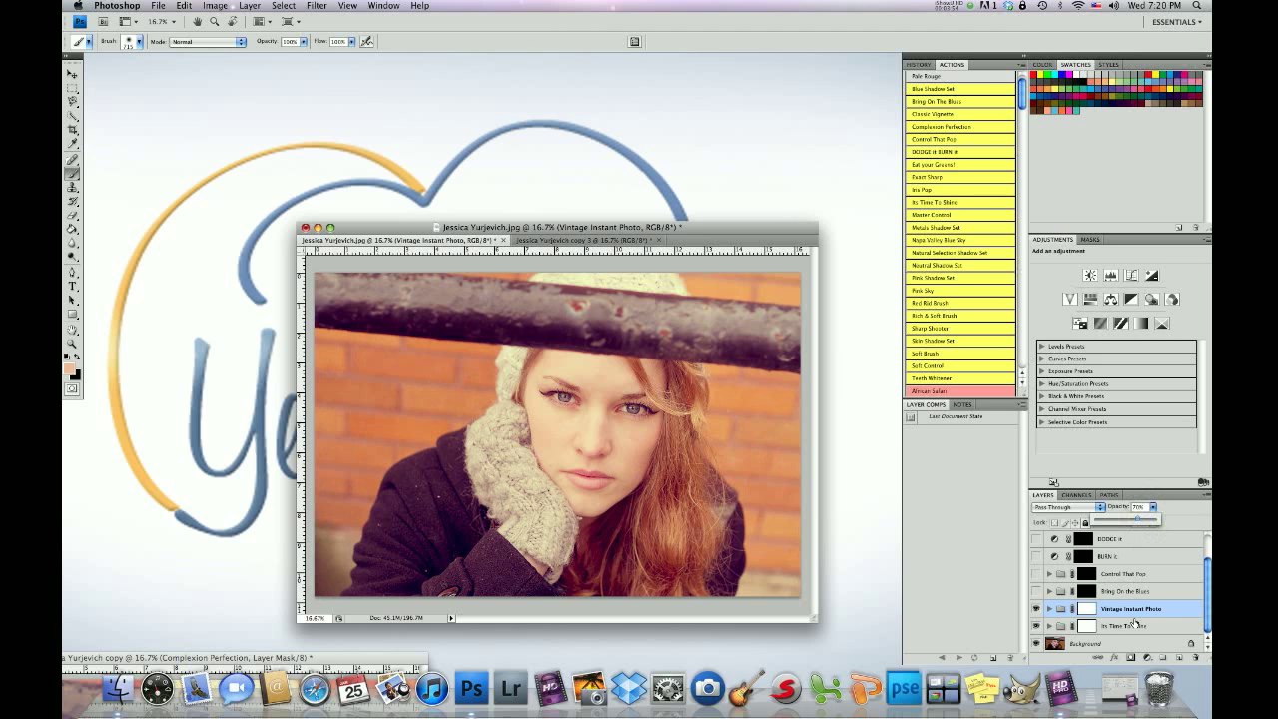
Show the Bring On the Blues group and paint its mask in white at 27% brush opacity over the knitted glove
{"action": "left_click", "coordinate": [1037, 592]}
{"action": "left_click", "coordinate": [1086, 593]}
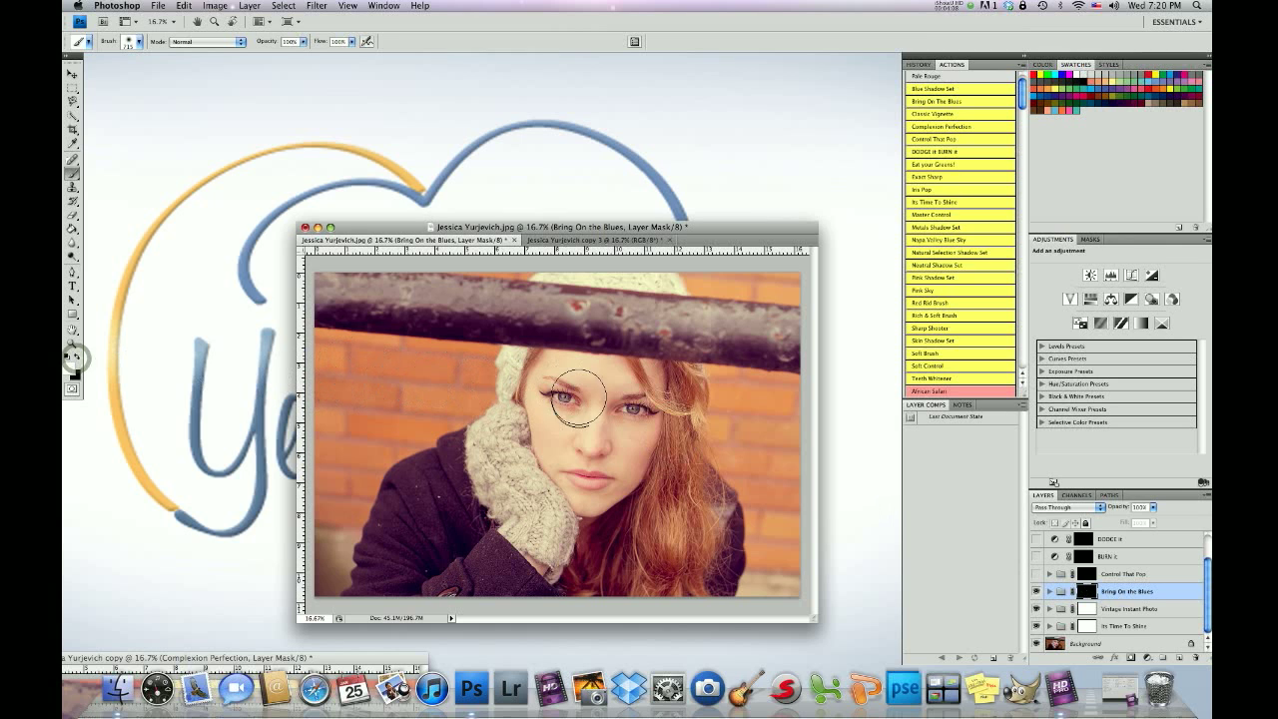
{"action": "left_click", "coordinate": [304, 43]}
{"action": "left_click_drag", "start_coordinate": [298, 54], "coordinate": [261, 58]}
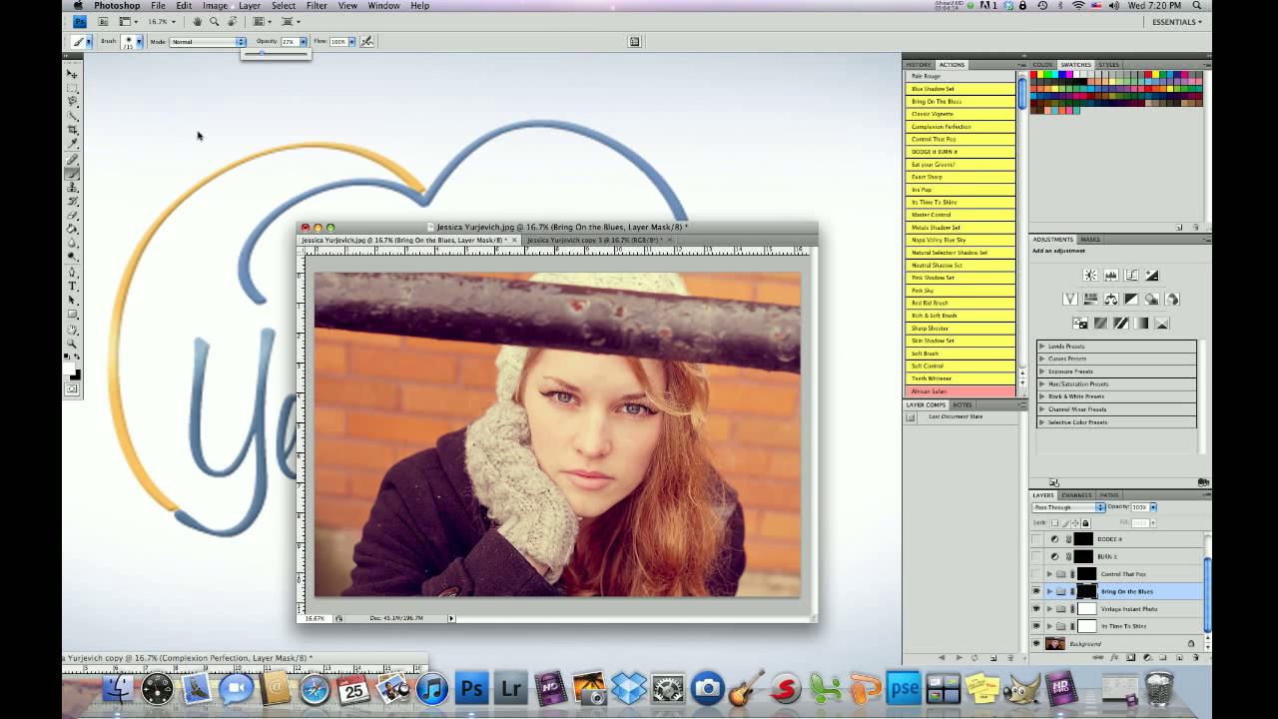
{"action": "left_click", "coordinate": [499, 439]}
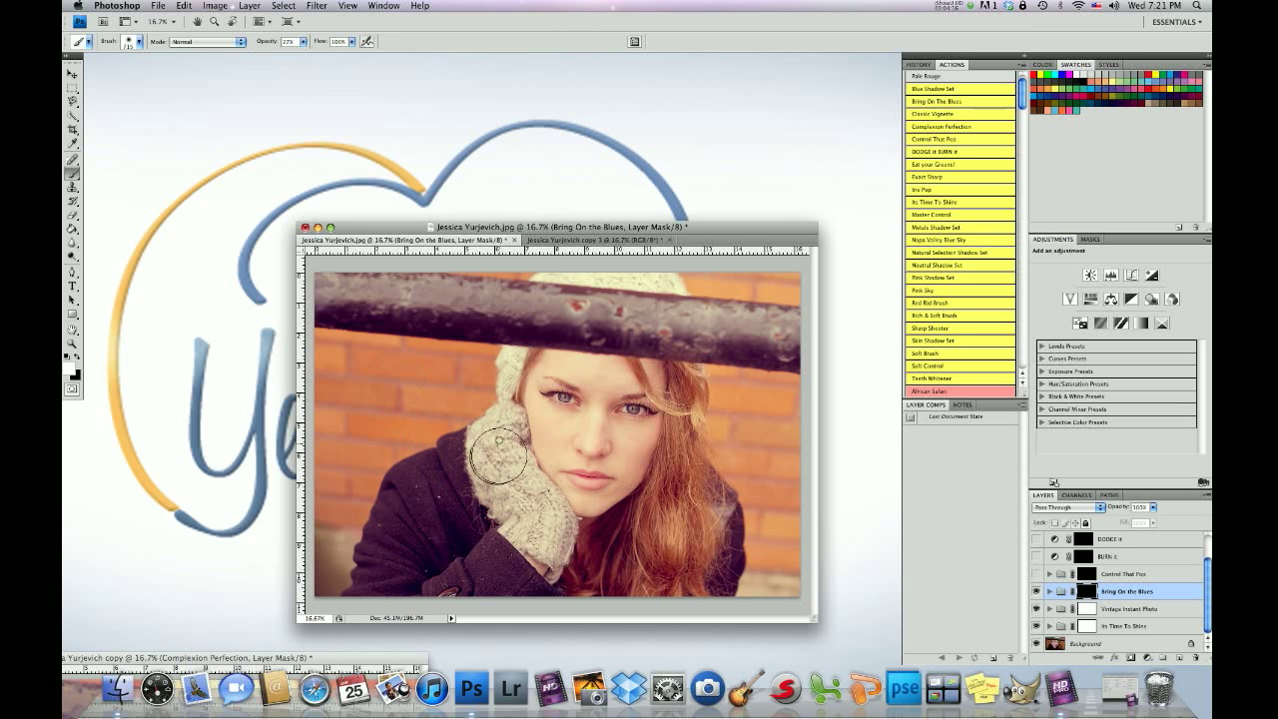
{"action": "mouse_move", "coordinate": [539, 519]}
{"action": "left_mouse_down"}
{"action": "mouse_move", "coordinate": [500, 438]}
{"action": "mouse_move", "coordinate": [544, 533]}
{"action": "mouse_move", "coordinate": [499, 444]}
{"action": "left_mouse_up"}
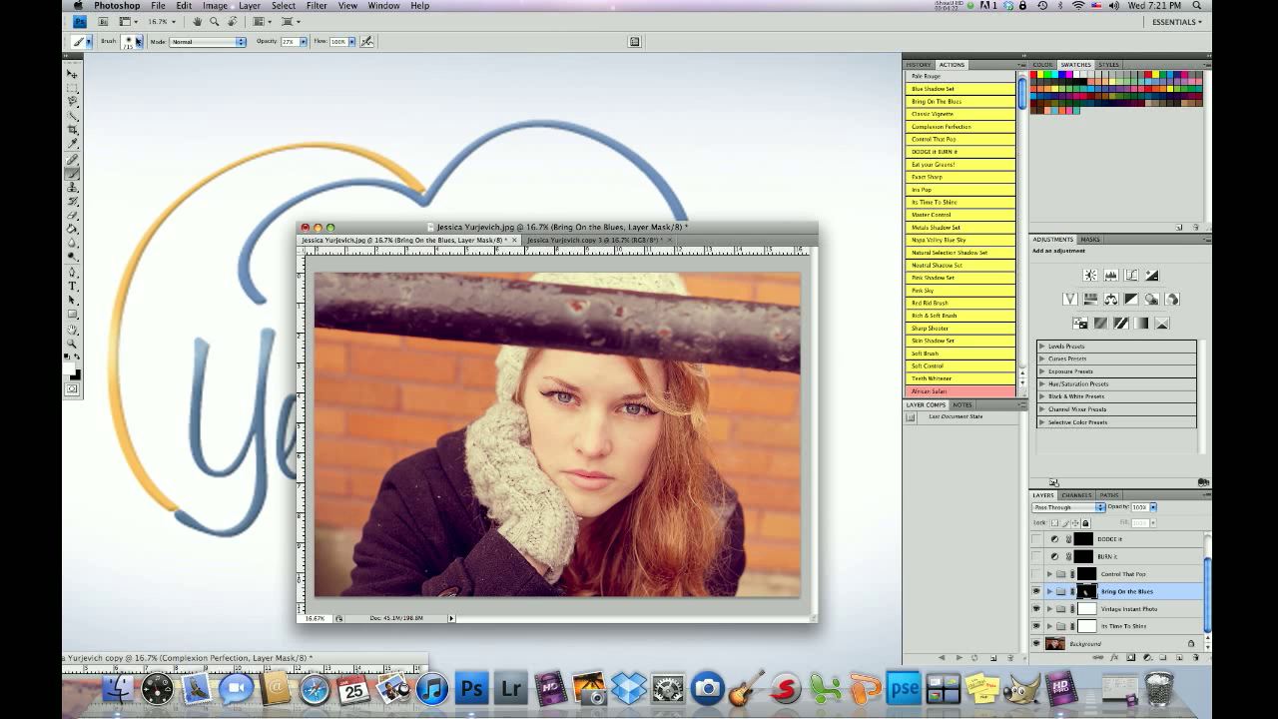
Reduce the brush to about 442 px and paint the Bring On the Blues effect onto the knitted hat and glove
{"action": "left_click", "coordinate": [136, 40]}
{"action": "left_click", "coordinate": [179, 75]}
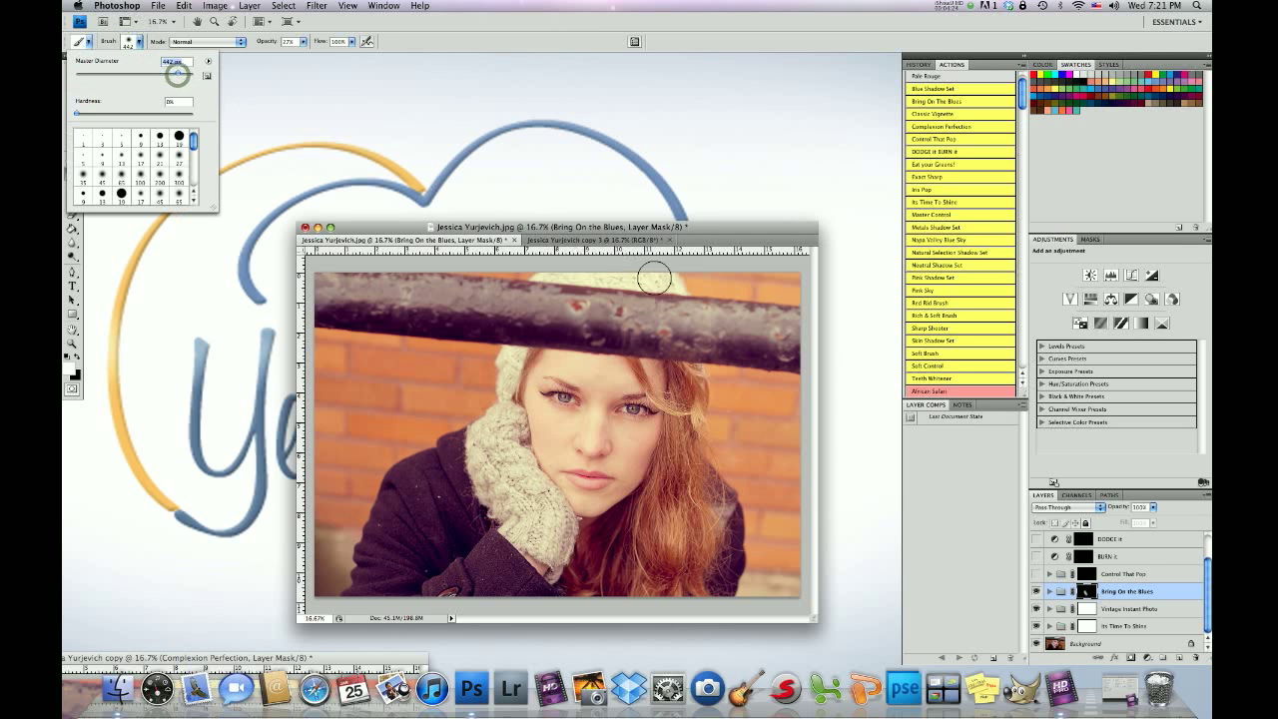
{"action": "left_click_drag", "start_coordinate": [660, 282], "coordinate": [549, 267]}
{"action": "mouse_move", "coordinate": [509, 362]}
{"action": "left_mouse_down"}
{"action": "mouse_move", "coordinate": [489, 454]}
{"action": "mouse_move", "coordinate": [498, 491]}
{"action": "mouse_move", "coordinate": [554, 533]}
{"action": "mouse_move", "coordinate": [485, 445]}
{"action": "mouse_move", "coordinate": [498, 423]}
{"action": "mouse_move", "coordinate": [503, 459]}
{"action": "mouse_move", "coordinate": [495, 445]}
{"action": "left_mouse_up"}
{"action": "mouse_move", "coordinate": [499, 423]}
{"action": "left_mouse_down"}
{"action": "mouse_move", "coordinate": [511, 493]}
{"action": "mouse_move", "coordinate": [553, 537]}
{"action": "left_mouse_up"}
{"action": "left_click_drag", "start_coordinate": [492, 450], "coordinate": [481, 467]}
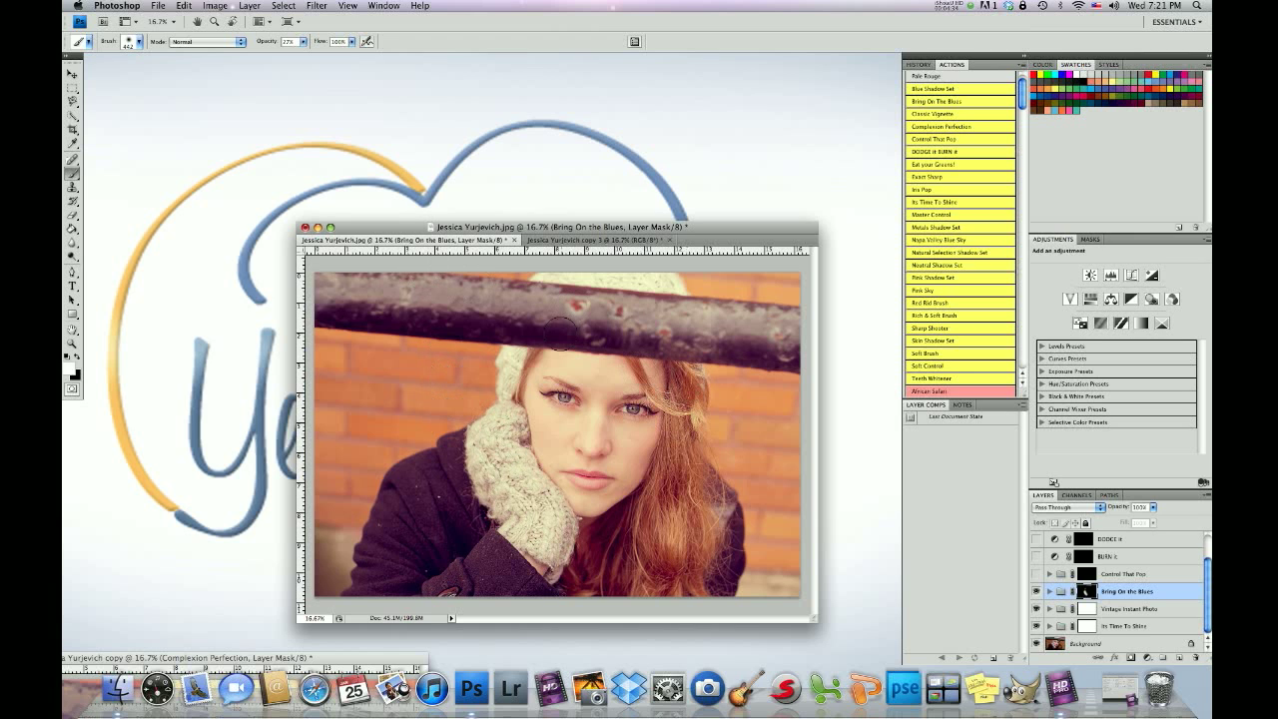
Raise the brush opacity and paint the blues effect onto the long hair, using a brush of about 176 px for the strands around the face
{"action": "left_click_drag", "start_coordinate": [303, 47], "coordinate": [323, 52]}
{"action": "mouse_move", "coordinate": [684, 388]}
{"action": "left_mouse_down"}
{"action": "mouse_move", "coordinate": [670, 485]}
{"action": "mouse_move", "coordinate": [693, 417]}
{"action": "mouse_move", "coordinate": [638, 602]}
{"action": "mouse_move", "coordinate": [671, 549]}
{"action": "mouse_move", "coordinate": [693, 540]}
{"action": "mouse_move", "coordinate": [661, 588]}
{"action": "left_mouse_up"}
{"action": "left_click", "coordinate": [128, 40]}
{"action": "left_click_drag", "start_coordinate": [175, 72], "coordinate": [160, 77]}
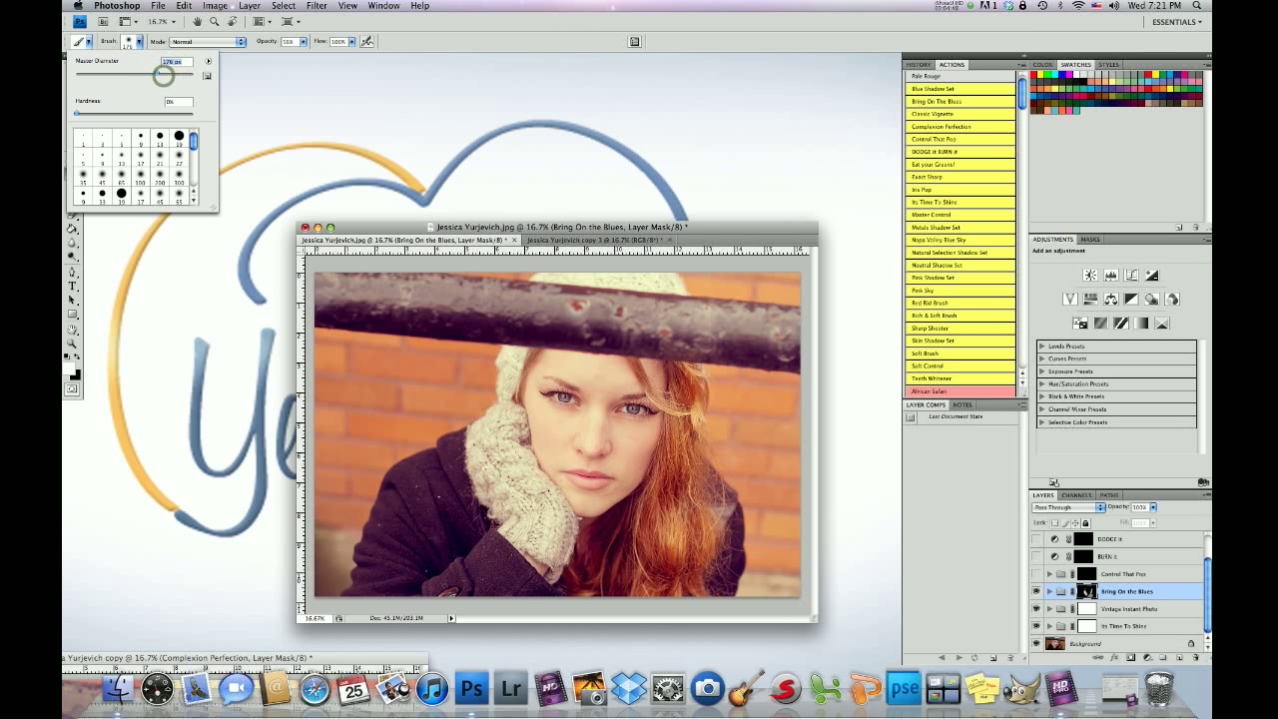
{"action": "left_click", "coordinate": [634, 366]}
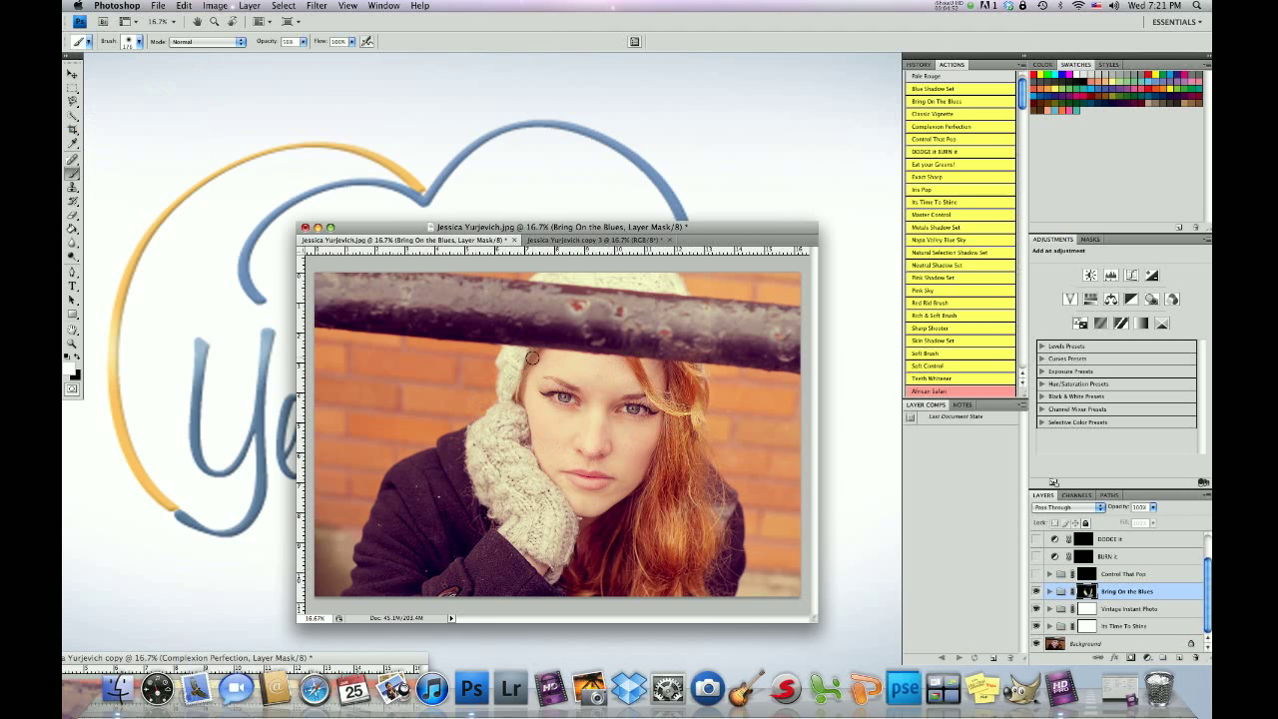
{"action": "left_click_drag", "start_coordinate": [520, 388], "coordinate": [521, 399]}
Enlarge the black brush and lower its opacity to soften the Bring On the Blues effect on the hair
{"action": "left_click", "coordinate": [138, 41]}
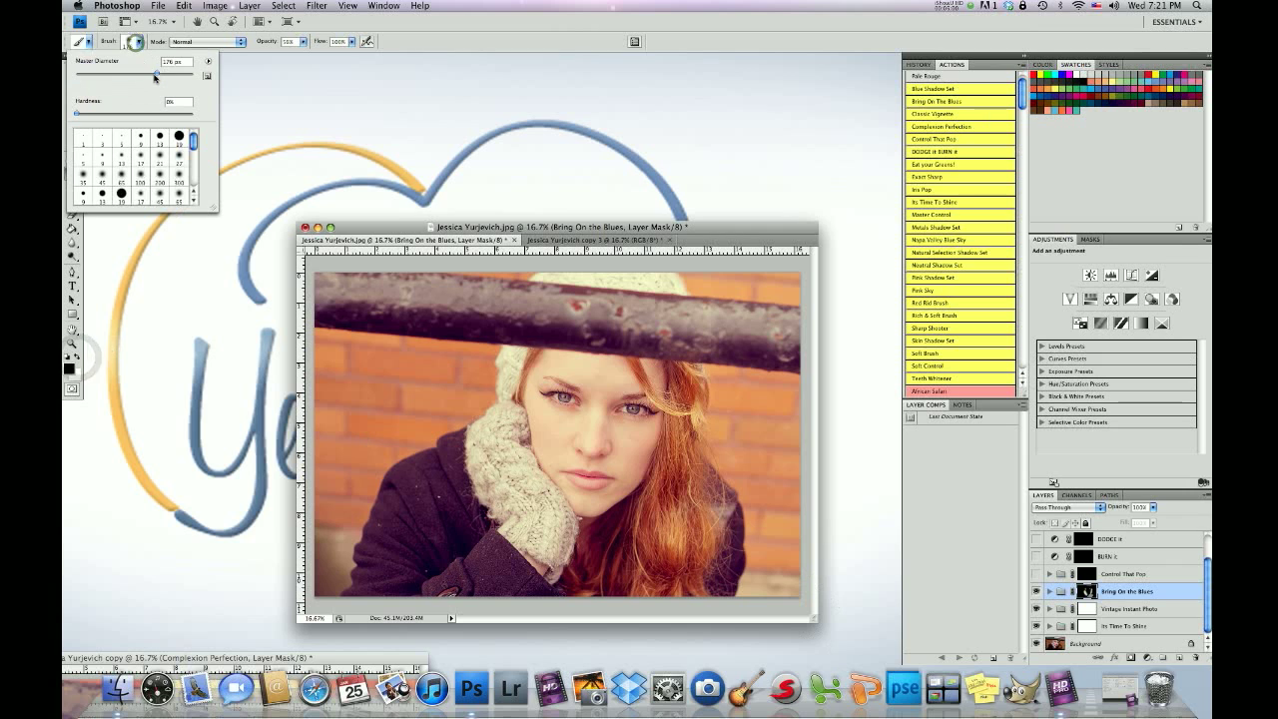
{"action": "left_click", "coordinate": [160, 74]}
{"action": "mouse_move", "coordinate": [303, 42]}
{"action": "left_mouse_down"}
{"action": "mouse_move", "coordinate": [311, 55]}
{"action": "mouse_move", "coordinate": [281, 54]}
{"action": "left_mouse_up"}
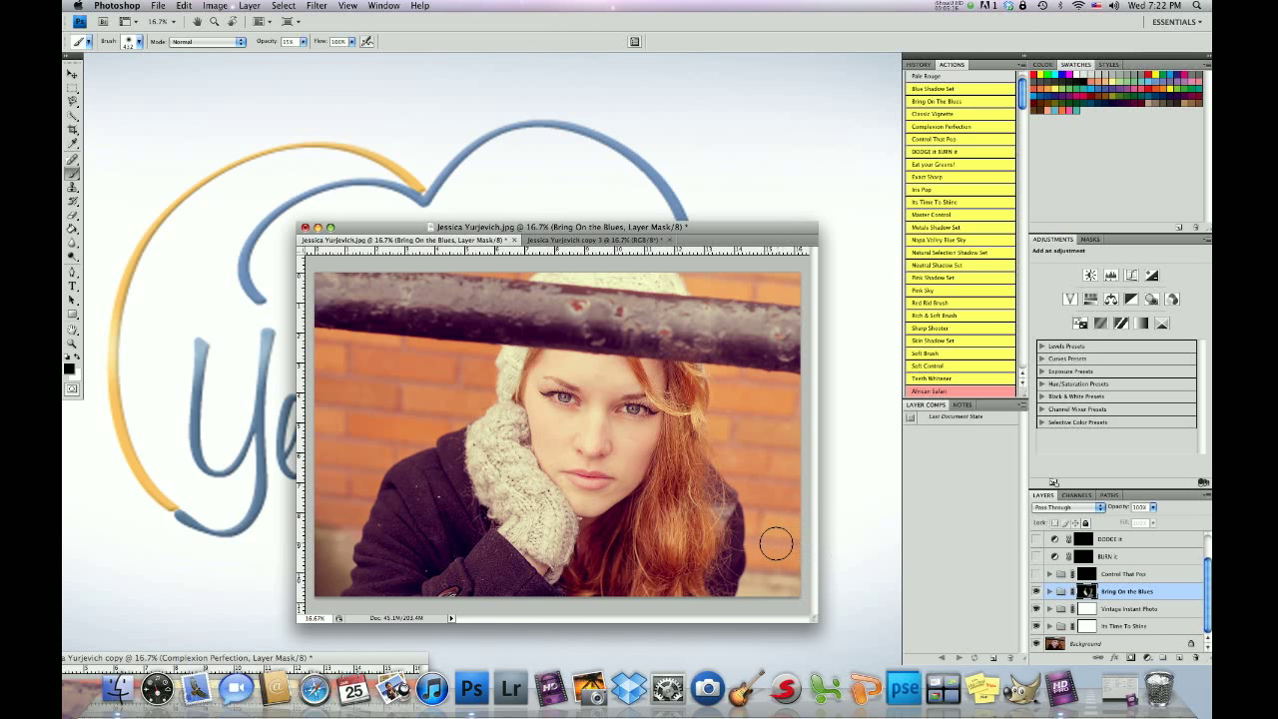
Show the Control That Pop group and paint its mask in white over the eyes and face with a 1000 px brush
{"action": "left_click", "coordinate": [1035, 574]}
{"action": "left_click", "coordinate": [1086, 574]}
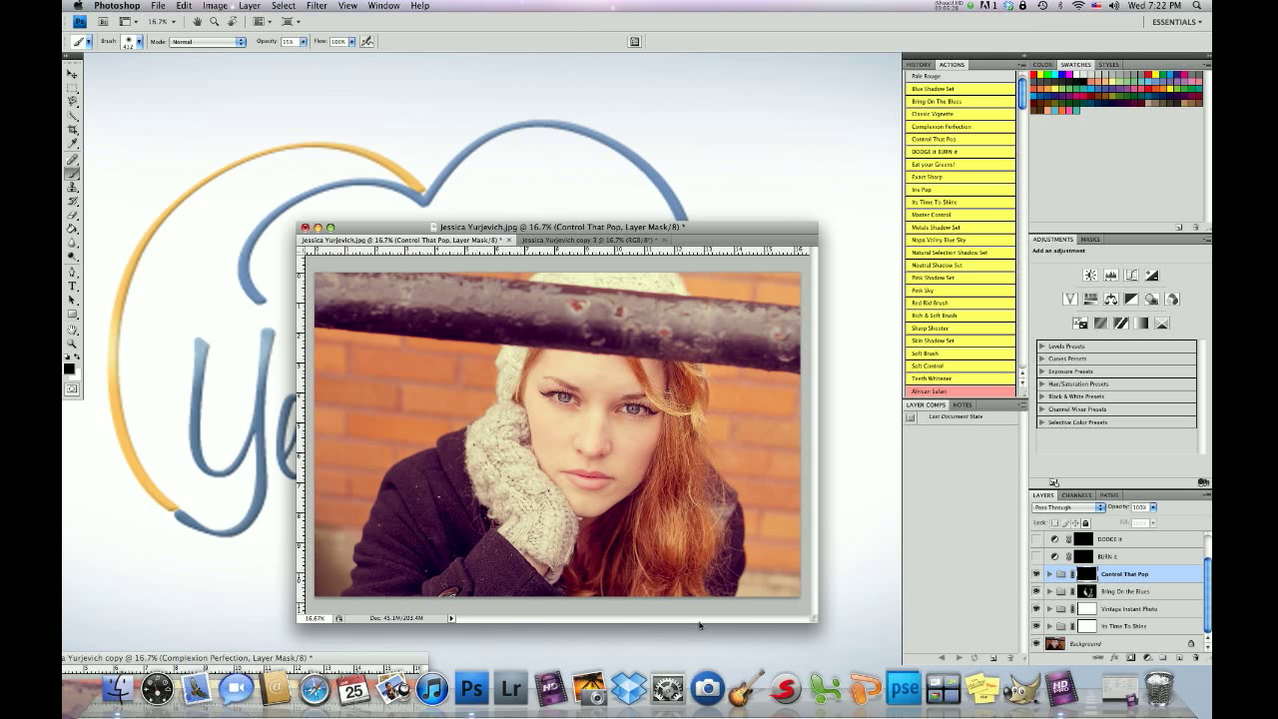
{"action": "left_click", "coordinate": [78, 357]}
{"action": "left_click", "coordinate": [137, 42]}
{"action": "left_click", "coordinate": [173, 72]}
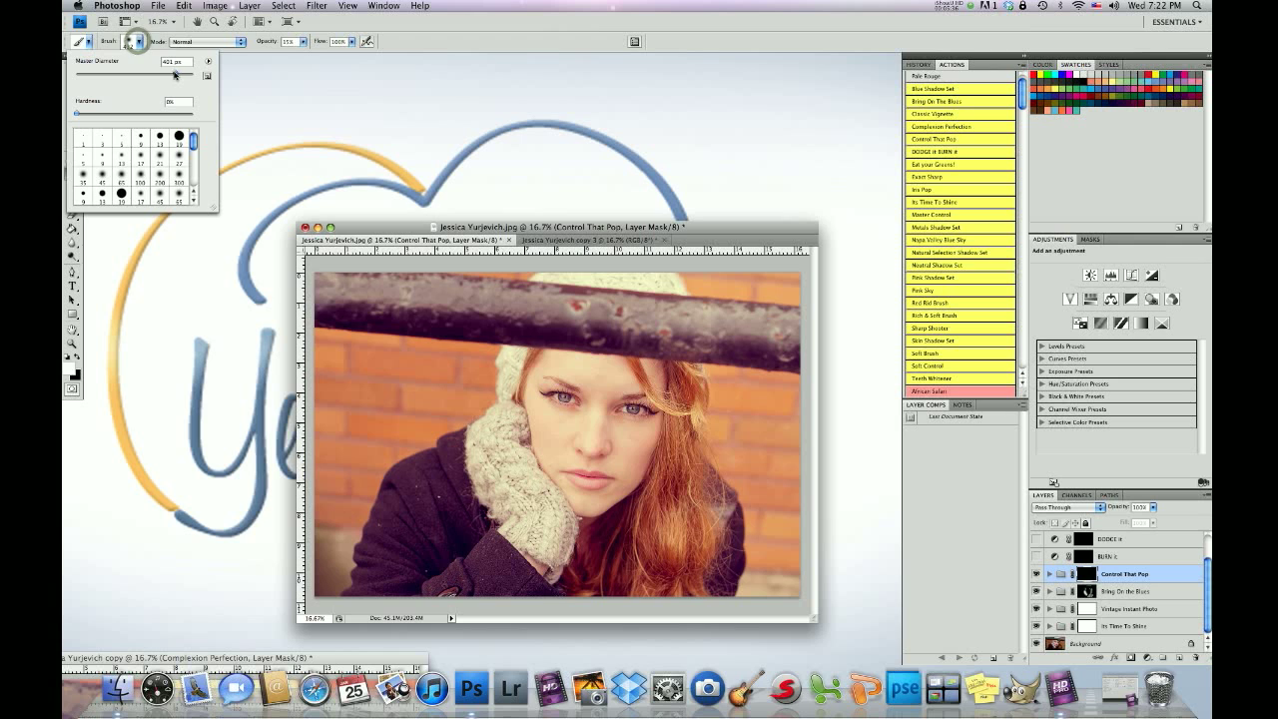
{"action": "left_click_drag", "start_coordinate": [173, 72], "coordinate": [183, 73]}
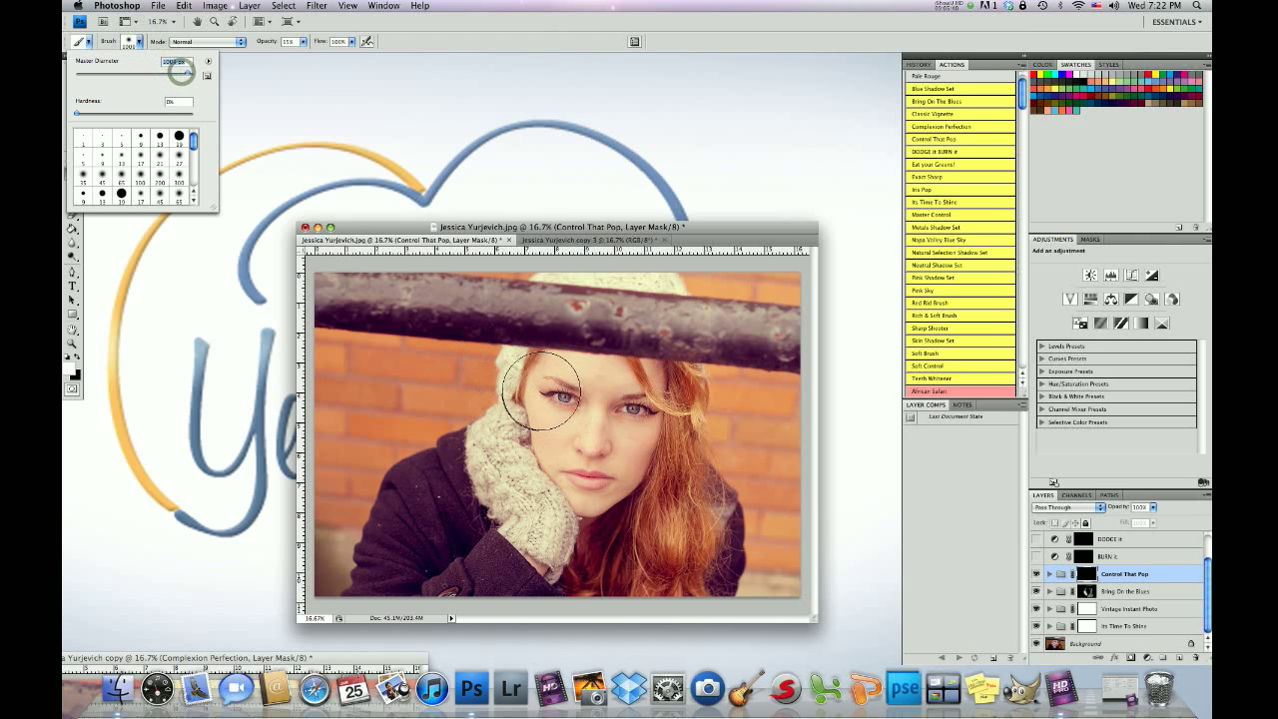
{"action": "key", "text": "Return"}
{"action": "mouse_move", "coordinate": [623, 387]}
{"action": "left_mouse_down"}
{"action": "mouse_move", "coordinate": [620, 485]}
{"action": "mouse_move", "coordinate": [631, 404]}
{"action": "left_mouse_up"}
{"action": "mouse_move", "coordinate": [610, 432]}
{"action": "left_mouse_down"}
{"action": "mouse_move", "coordinate": [573, 433]}
{"action": "mouse_move", "coordinate": [556, 395]}
{"action": "left_mouse_up"}
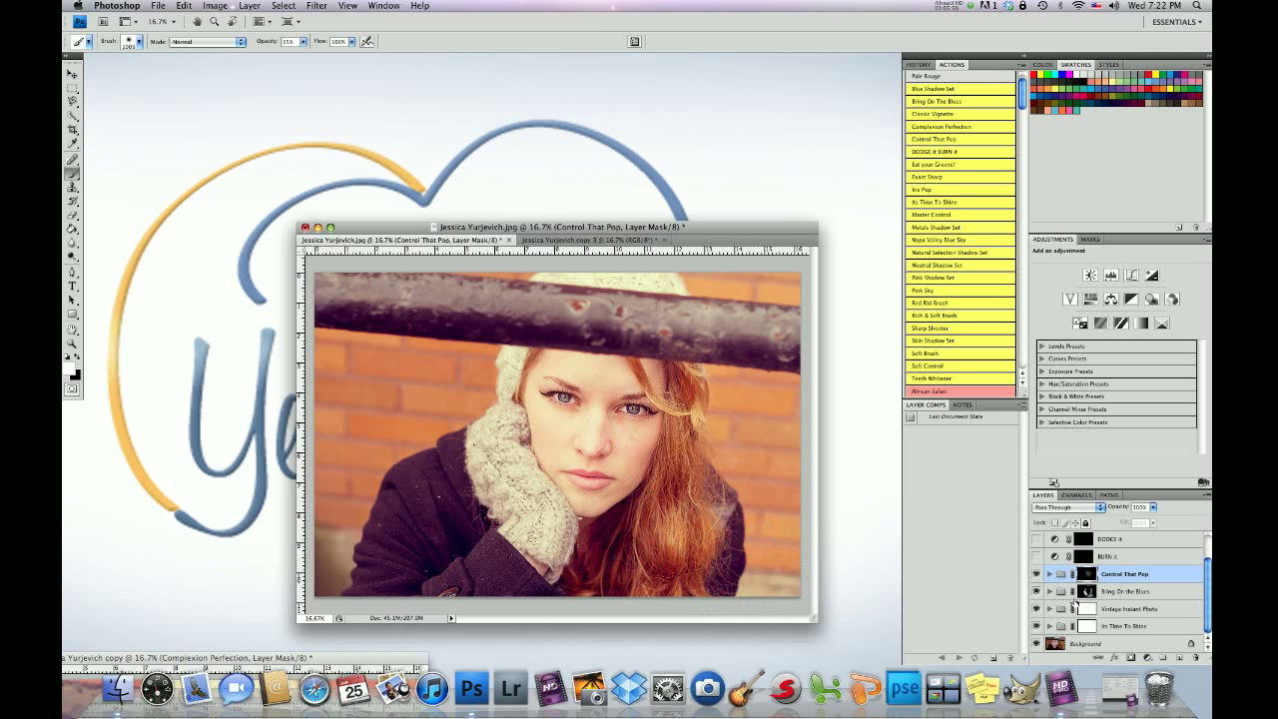
Show the DODGE it layer and make it active for close-up work on the eyes
{"action": "left_click", "coordinate": [1108, 542]}
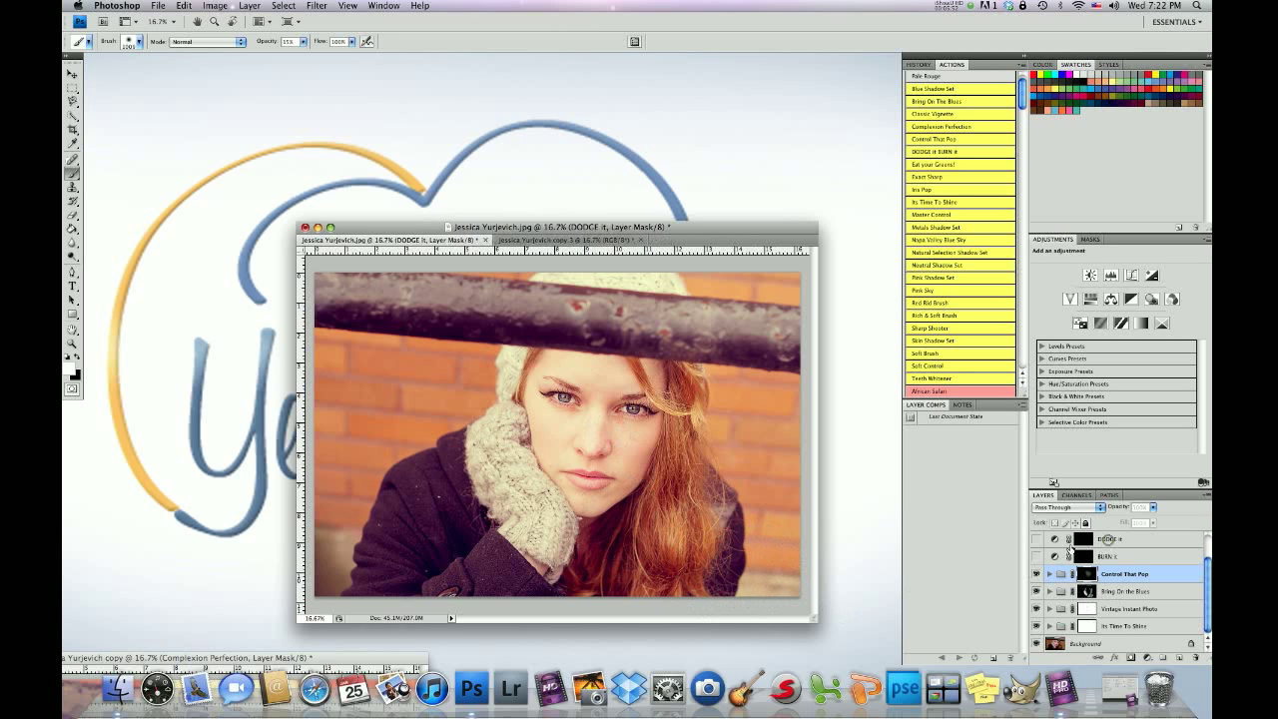
{"action": "left_click", "coordinate": [1035, 540]}
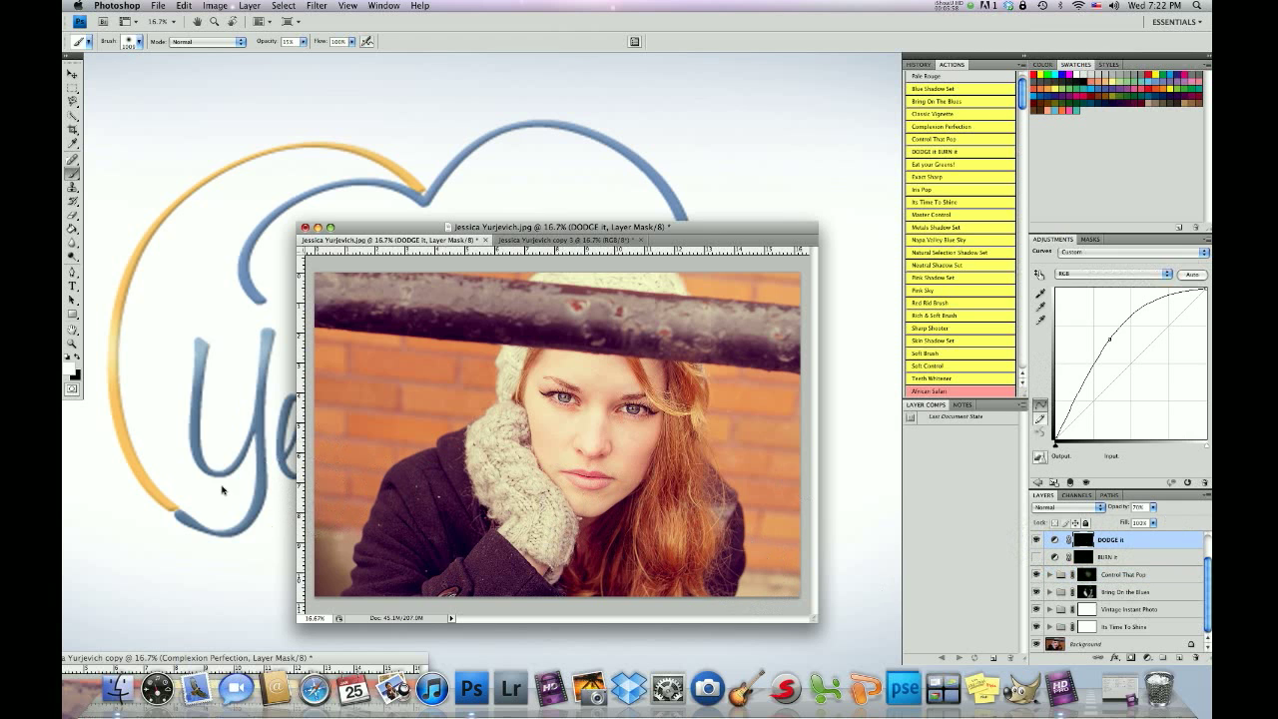
{"action": "left_click", "coordinate": [72, 344]}
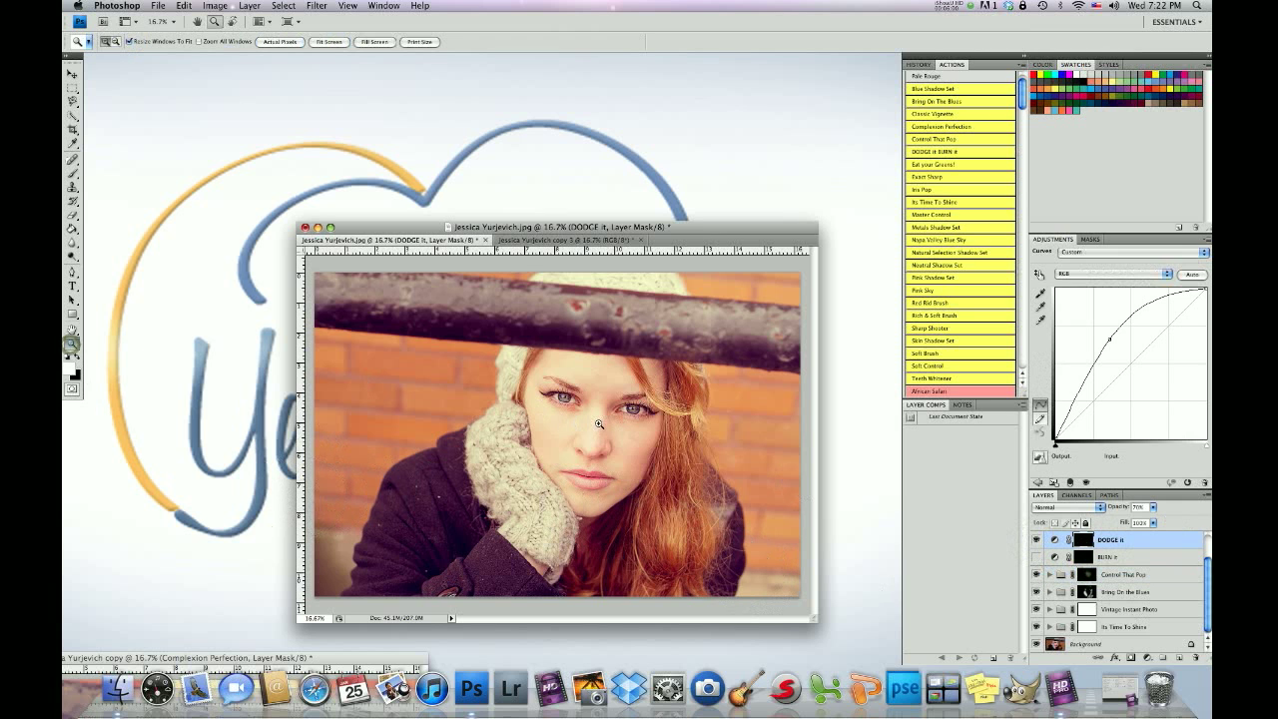
{"action": "left_click", "coordinate": [598, 423]}
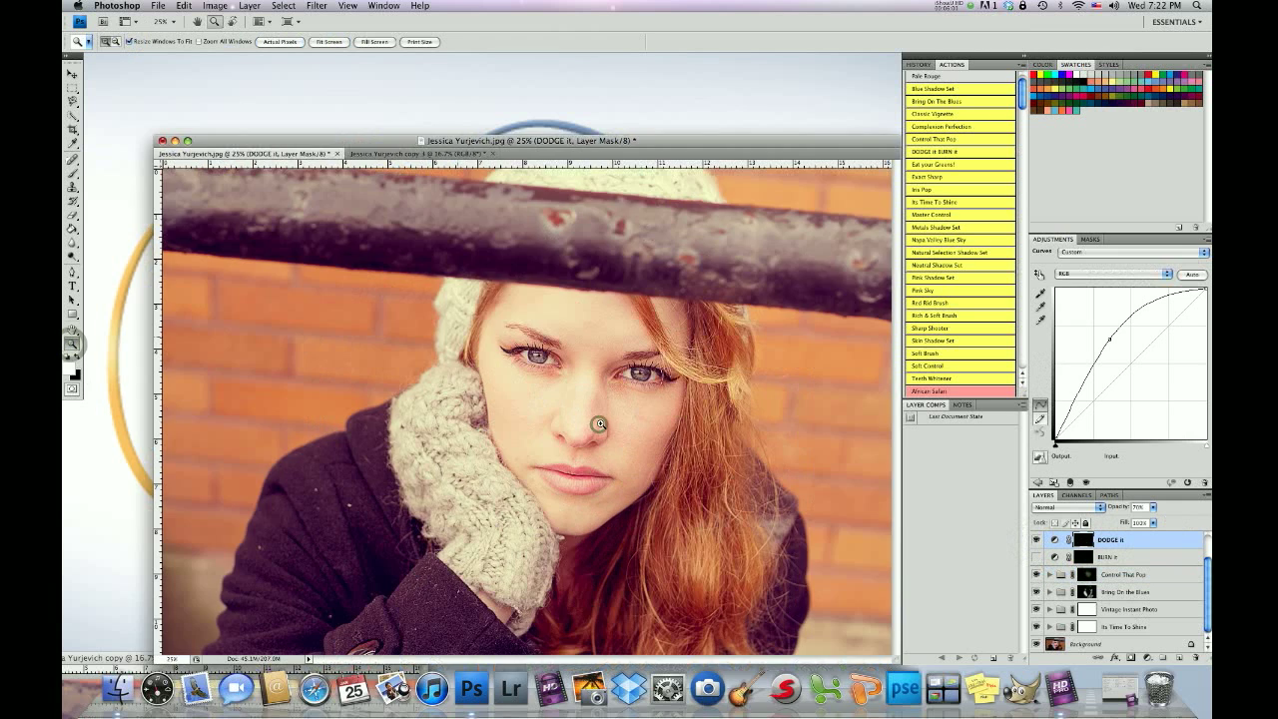
{"action": "left_click", "coordinate": [564, 371]}
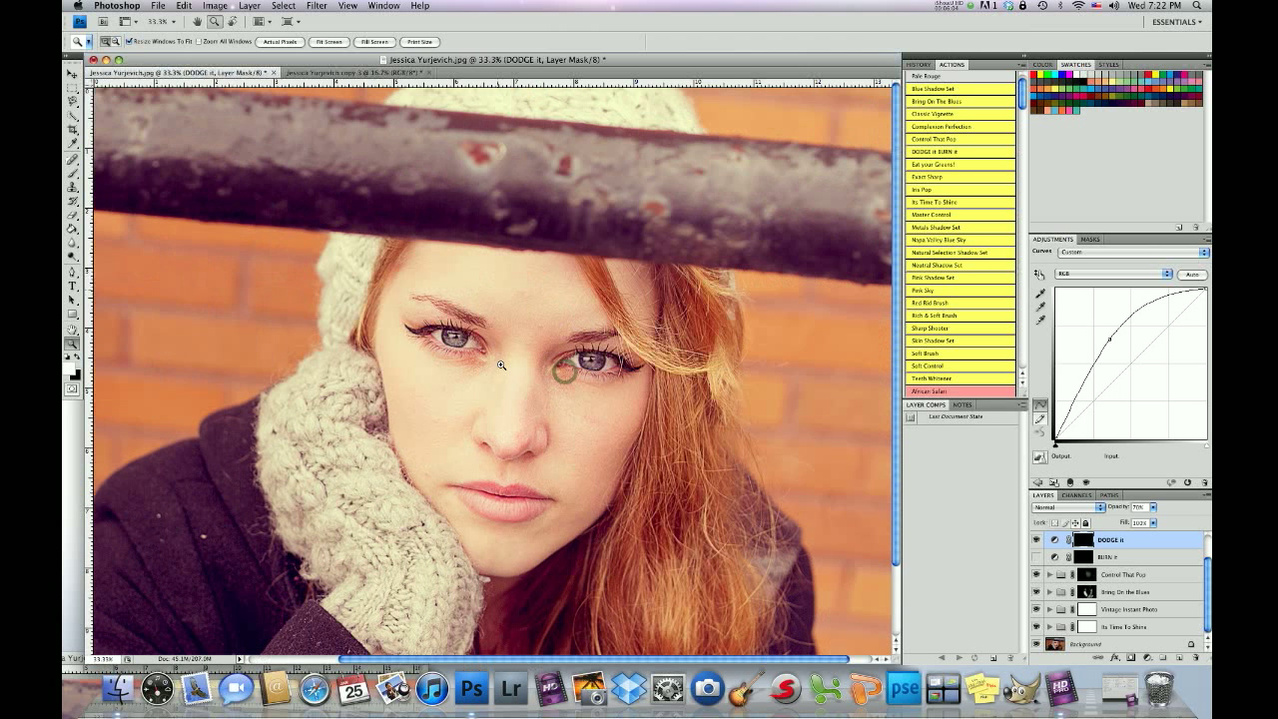
{"action": "left_click", "coordinate": [501, 367]}
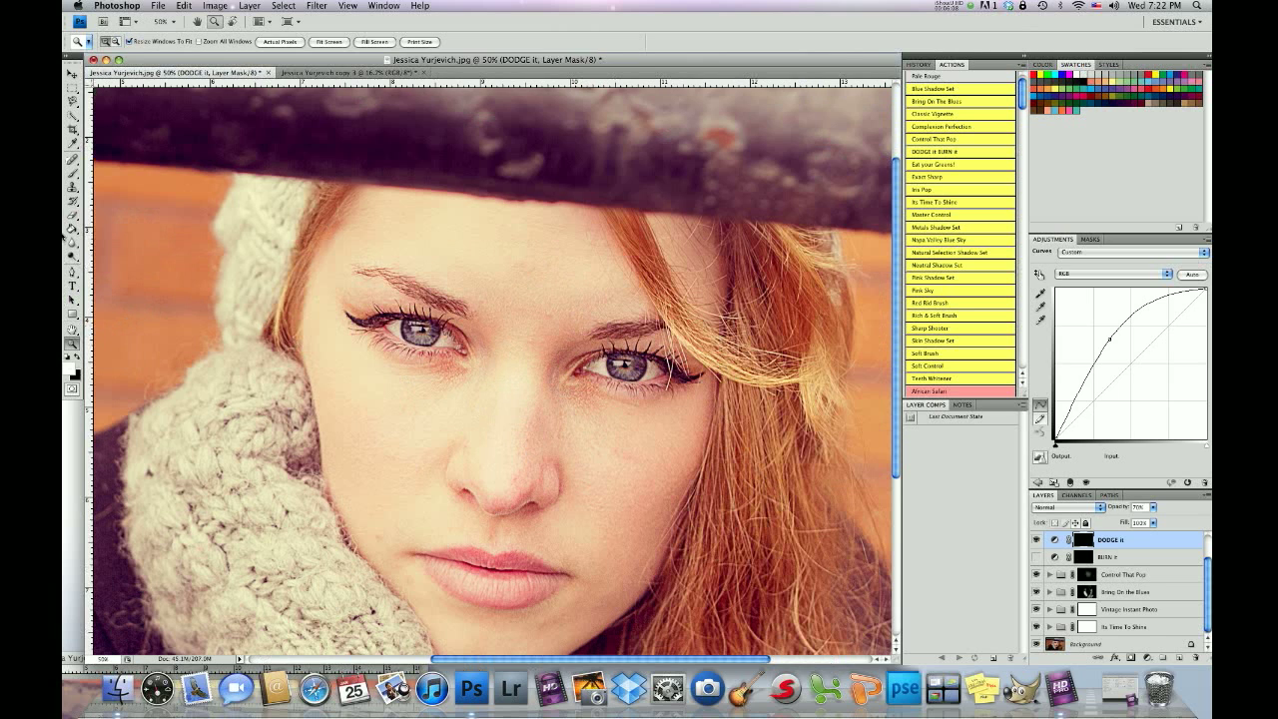
Paint the dodge effect onto both irises with a white brush of about 60 px at 22% opacity
{"action": "left_click", "coordinate": [70, 174]}
{"action": "left_click", "coordinate": [135, 42]}
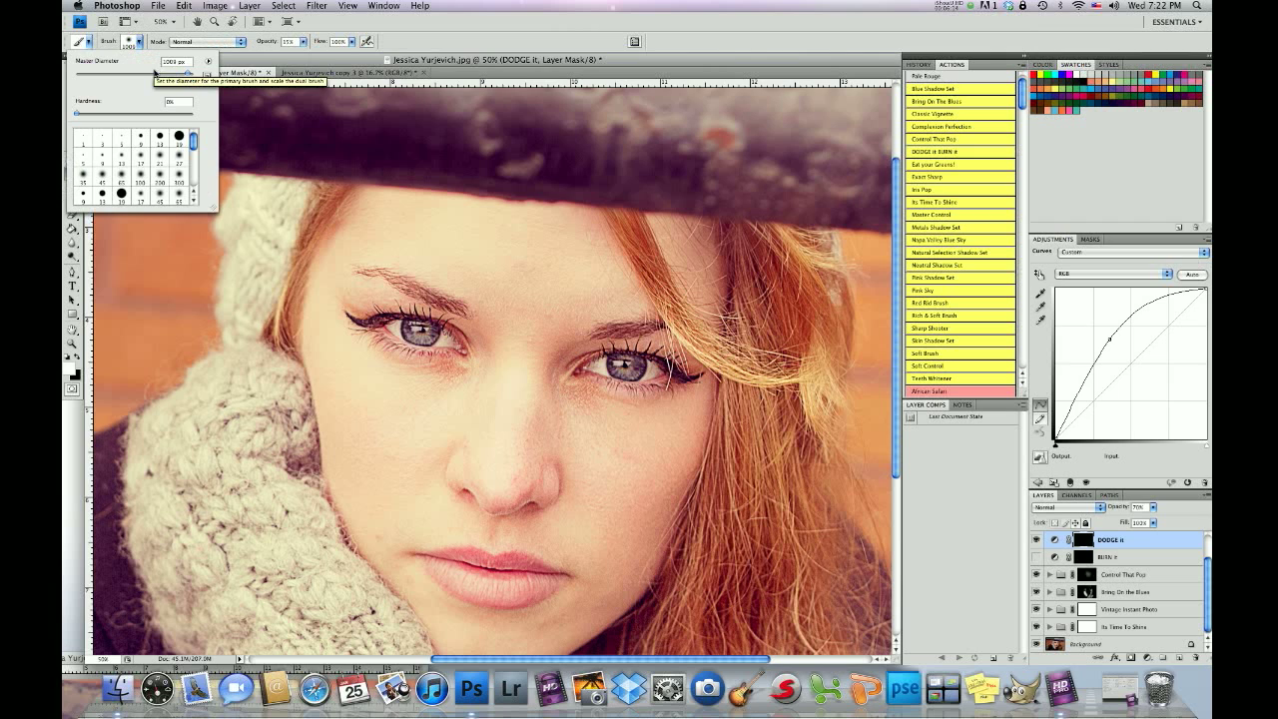
{"action": "left_click_drag", "start_coordinate": [176, 78], "coordinate": [135, 75]}
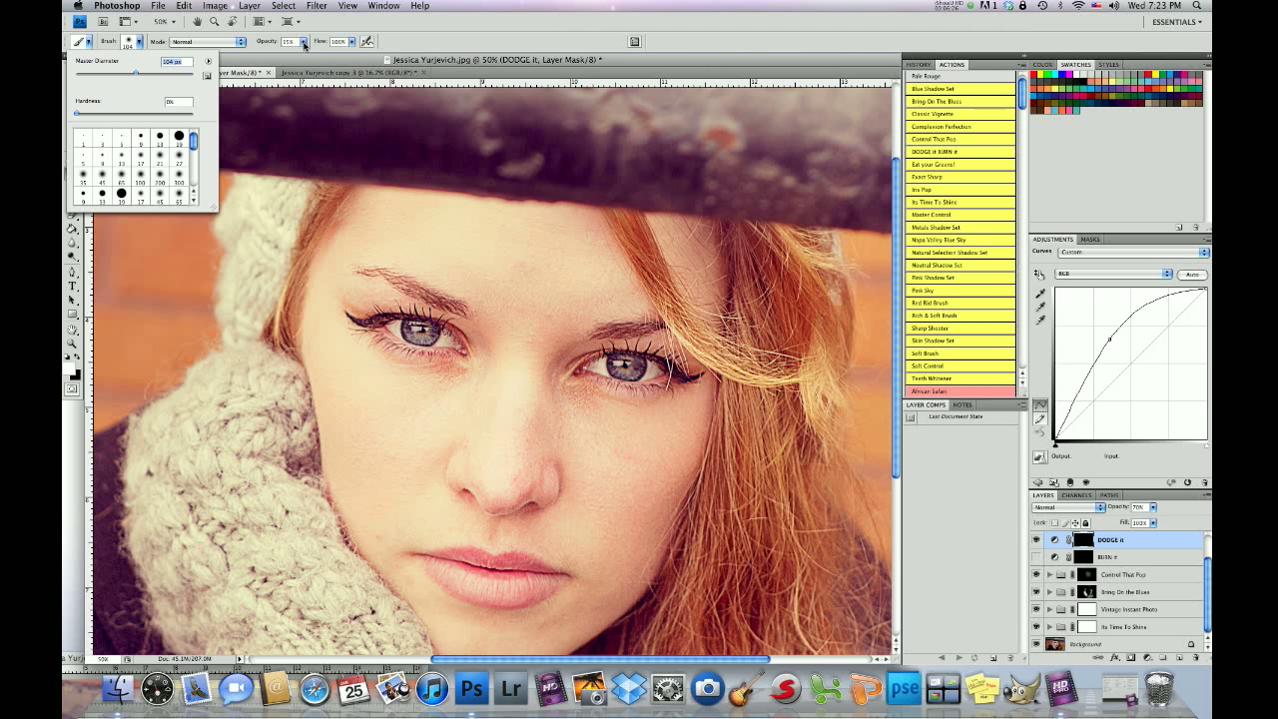
{"action": "left_click", "coordinate": [304, 43]}
{"action": "left_click_drag", "start_coordinate": [304, 54], "coordinate": [309, 54]}
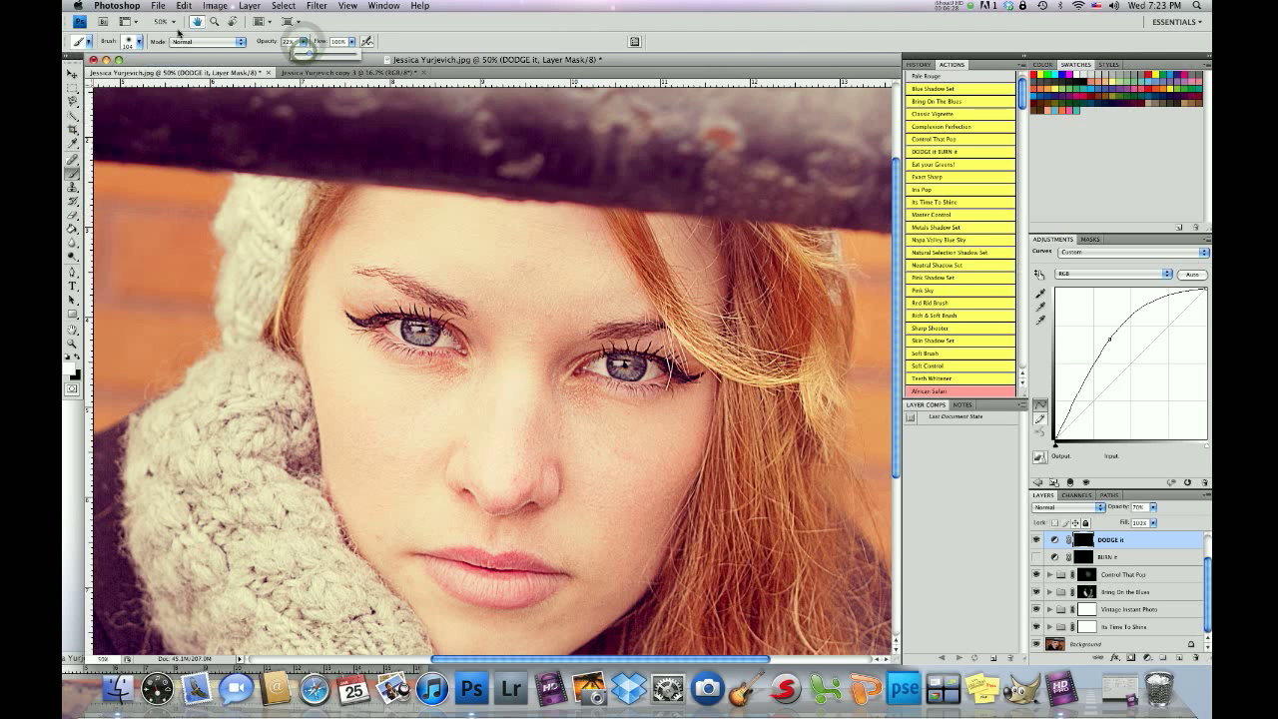
{"action": "left_click", "coordinate": [139, 43]}
{"action": "left_click_drag", "start_coordinate": [133, 75], "coordinate": [121, 75]}
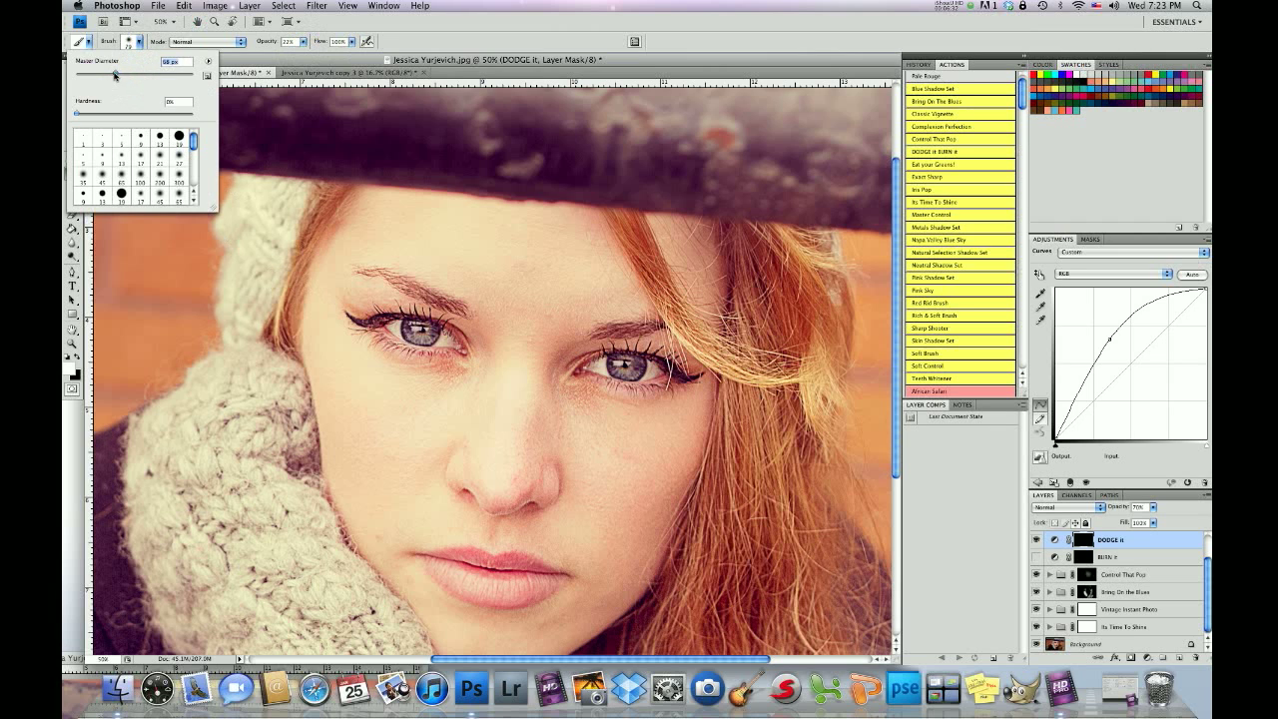
{"action": "left_click", "coordinate": [426, 337]}
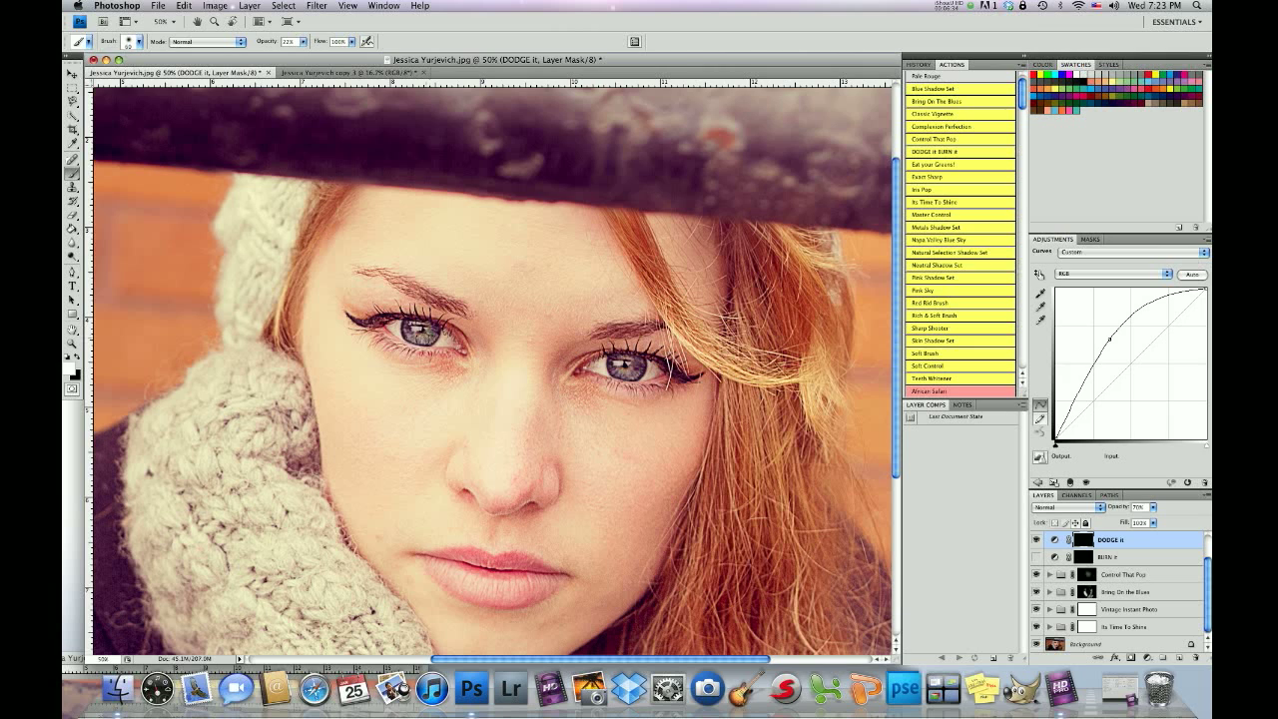
{"action": "left_click_drag", "start_coordinate": [423, 336], "coordinate": [409, 330]}
{"action": "mouse_move", "coordinate": [620, 367]}
{"action": "left_mouse_down"}
{"action": "mouse_move", "coordinate": [423, 332]}
{"action": "mouse_move", "coordinate": [620, 363]}
{"action": "left_mouse_up"}
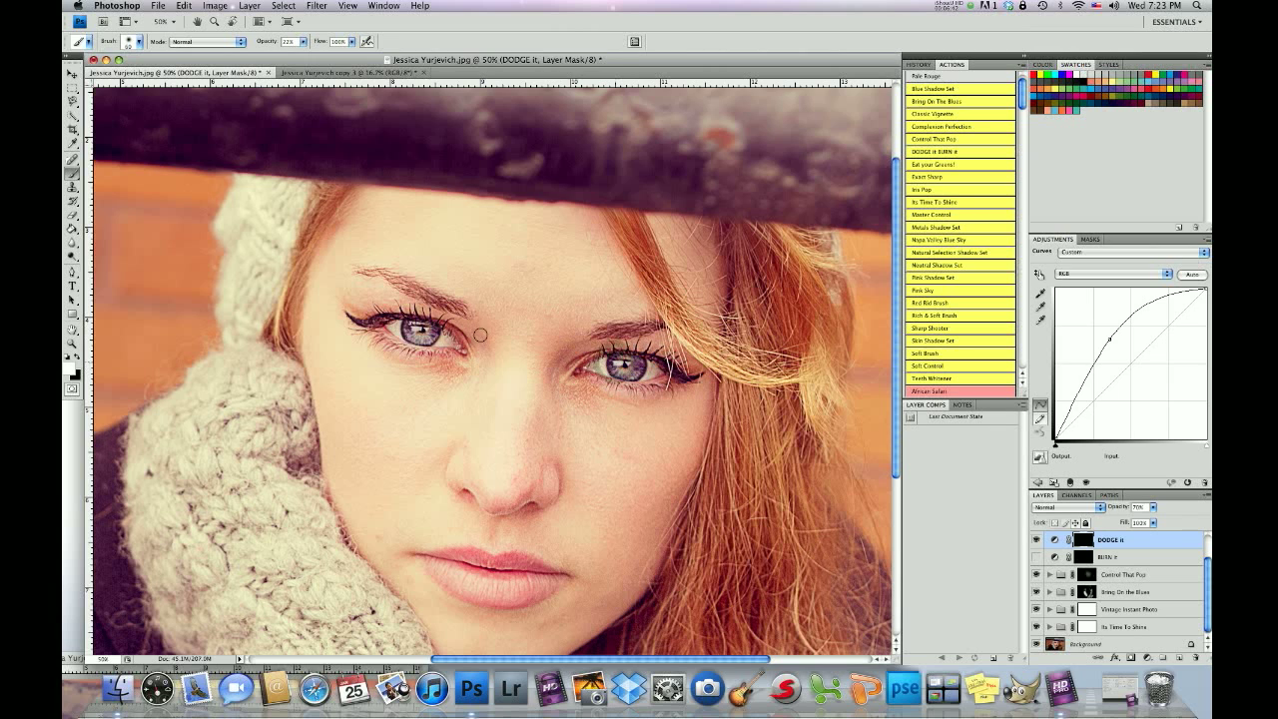
{"action": "left_click_drag", "start_coordinate": [396, 329], "coordinate": [399, 333]}
{"action": "left_click_drag", "start_coordinate": [603, 369], "coordinate": [654, 371]}
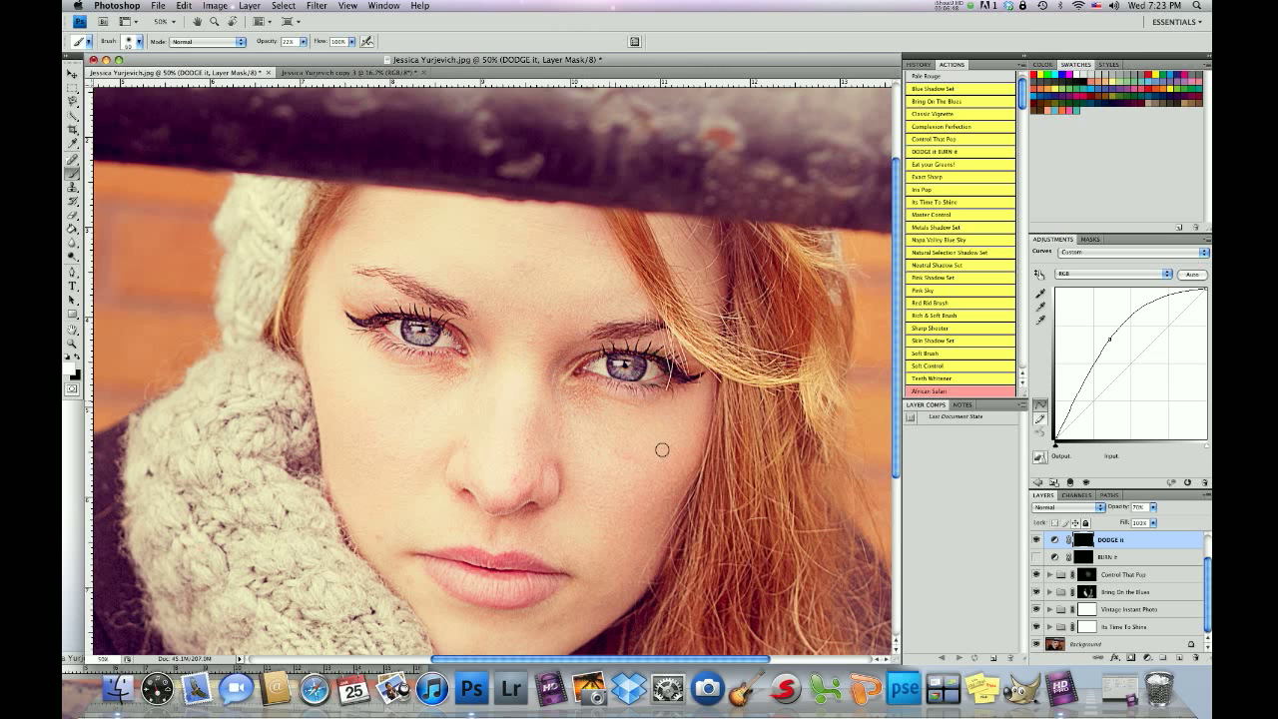
Show the 70s Magic group and set its opacity to 75%
{"action": "key", "text": "super"}
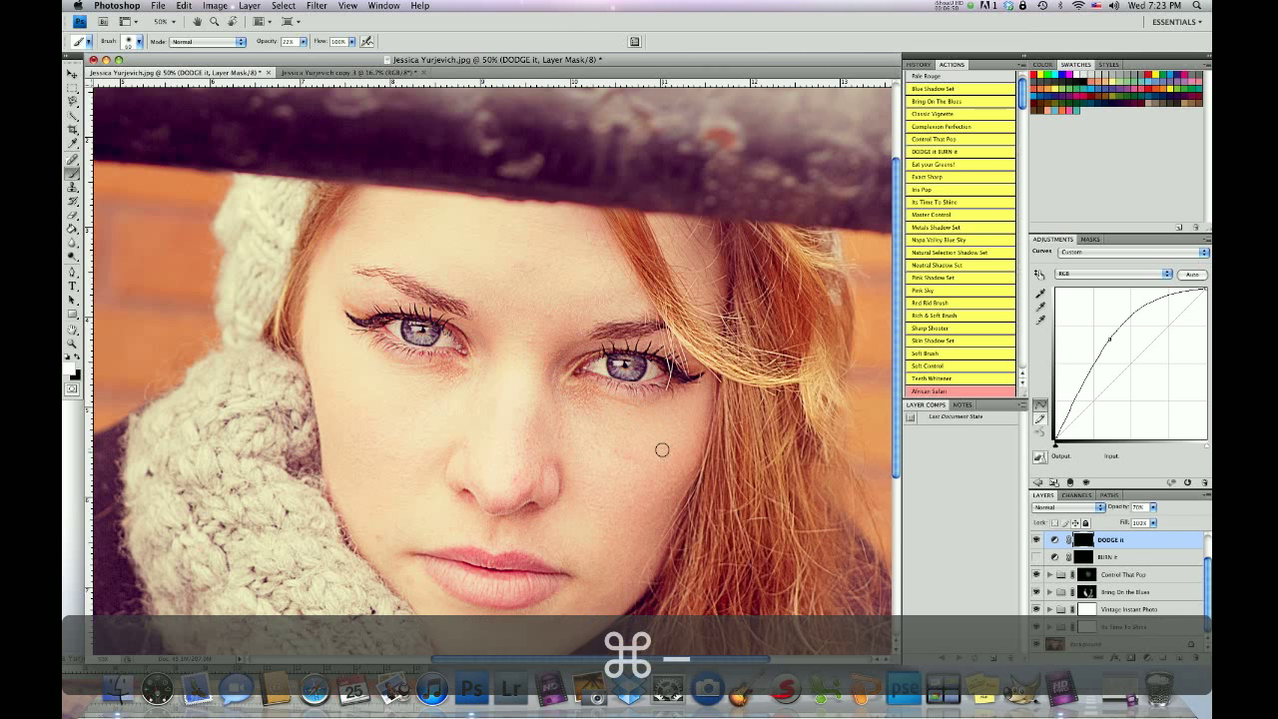
{"action": "key", "text": "super+minus"}
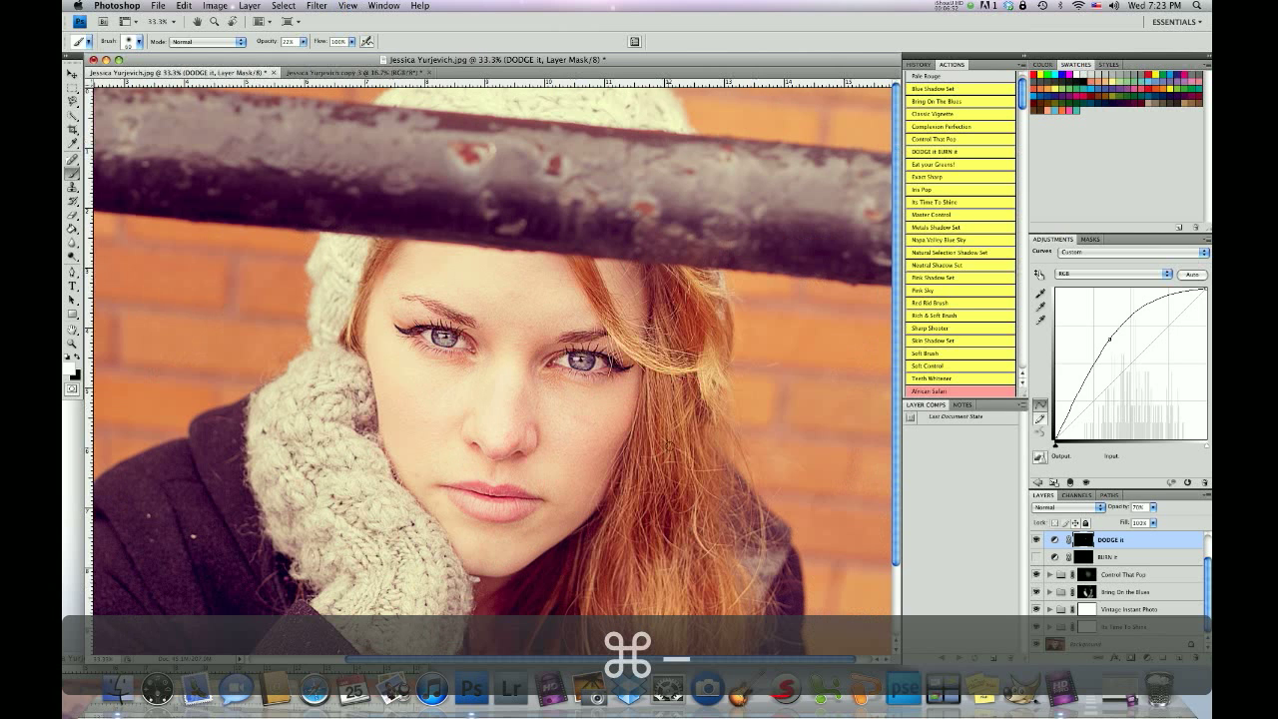
{"action": "key", "text": "super+minus"}
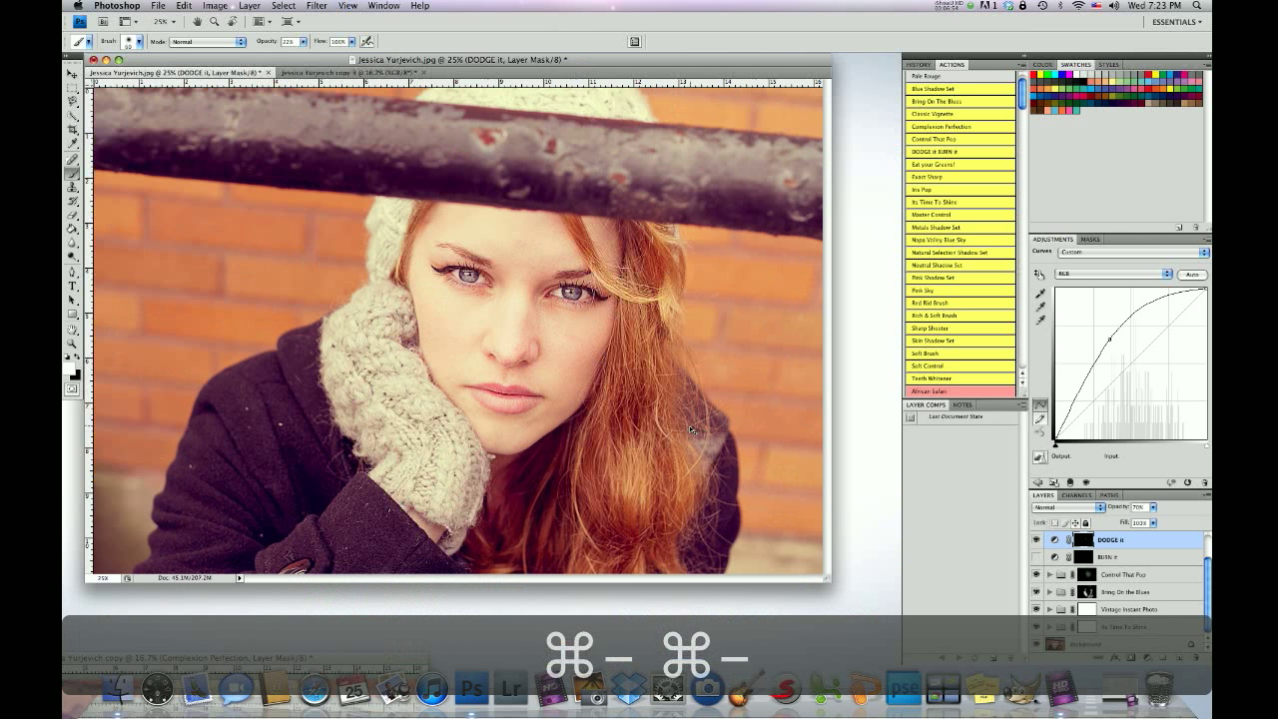
{"action": "key", "text": "super+minus"}
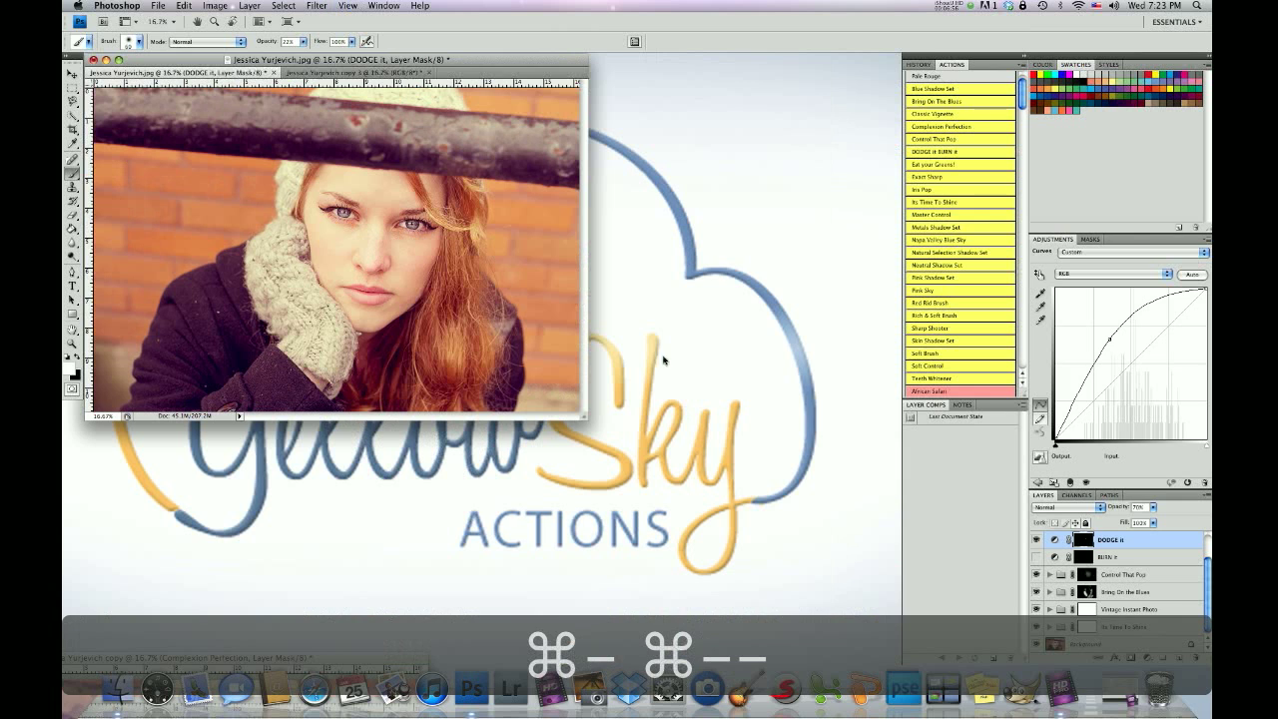
{"action": "left_click_drag", "start_coordinate": [395, 65], "coordinate": [629, 207]}
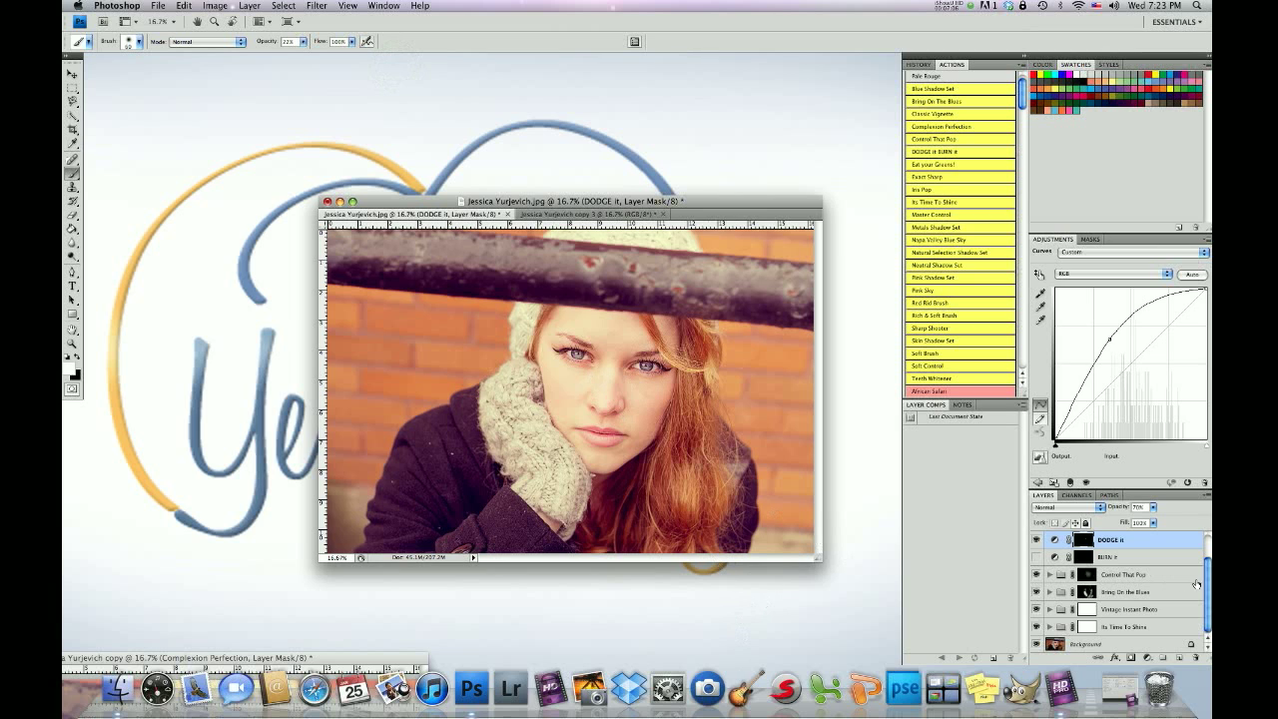
{"action": "left_click_drag", "start_coordinate": [1205, 591], "coordinate": [1205, 568]}
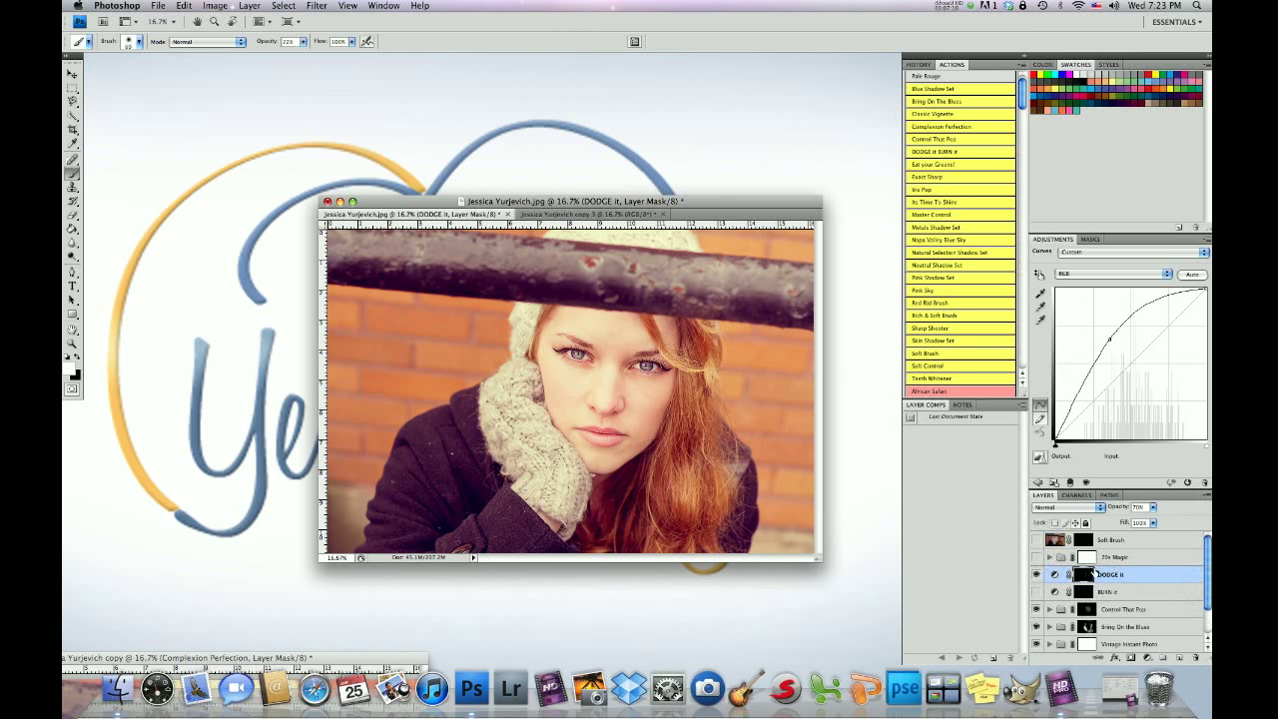
{"action": "left_click", "coordinate": [1036, 558]}
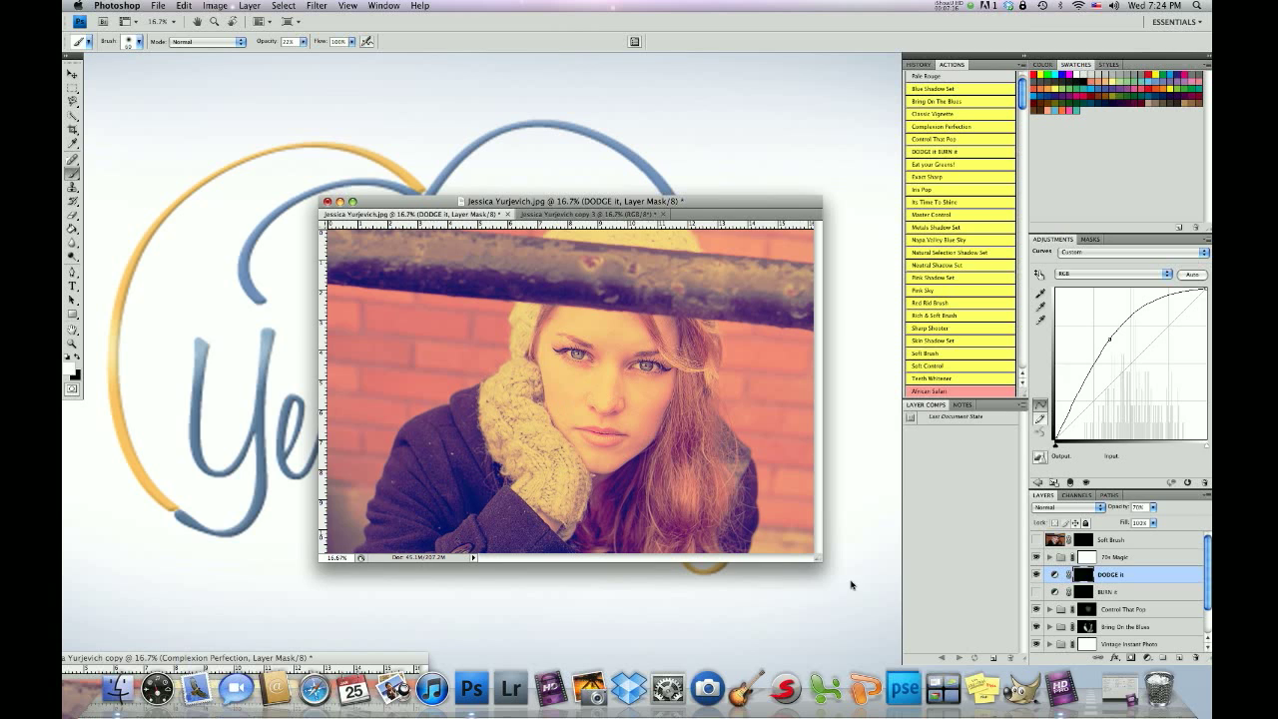
{"action": "left_click", "coordinate": [1103, 565]}
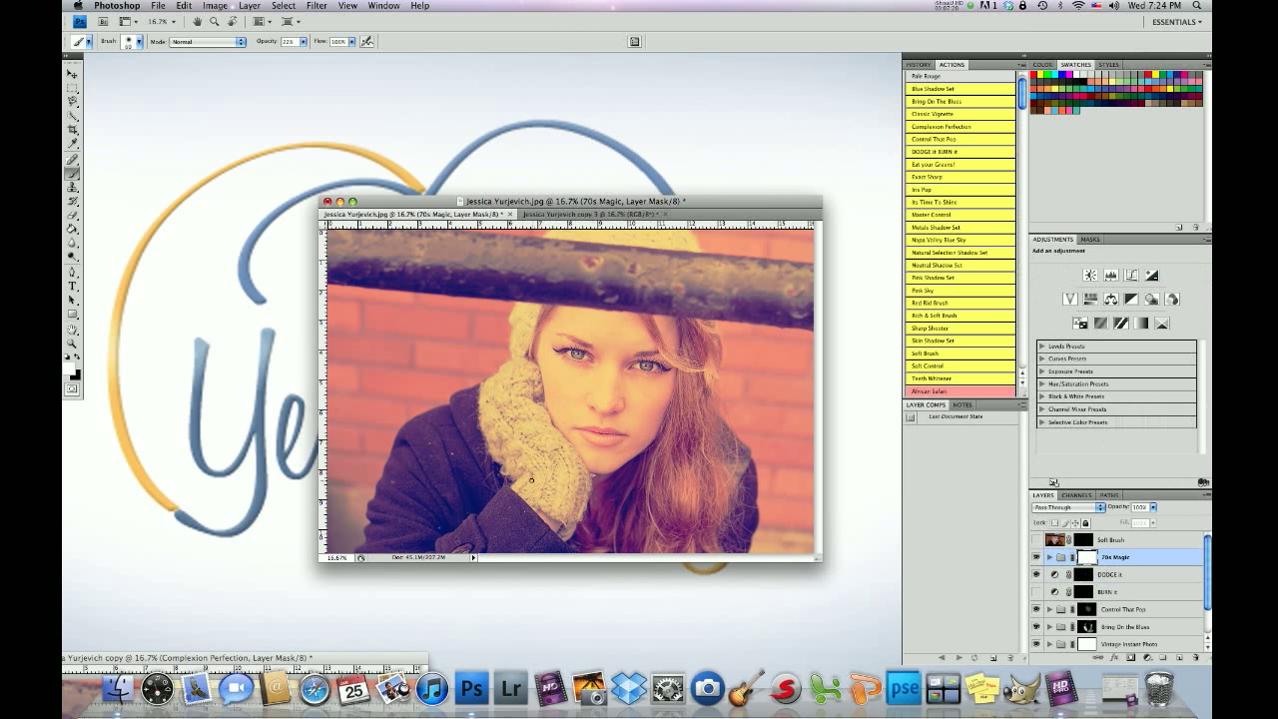
{"action": "left_click", "coordinate": [1152, 507]}
{"action": "left_click_drag", "start_coordinate": [1148, 520], "coordinate": [1140, 523]}
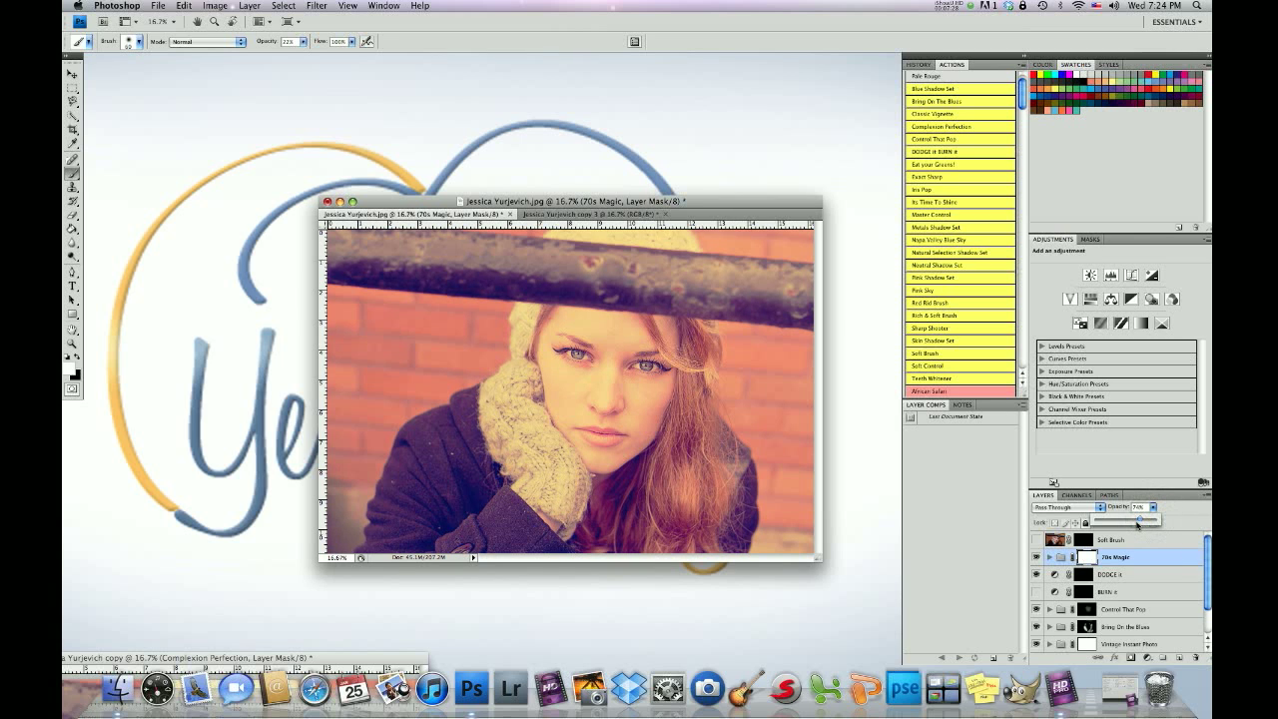
{"action": "key", "text": "Up"}
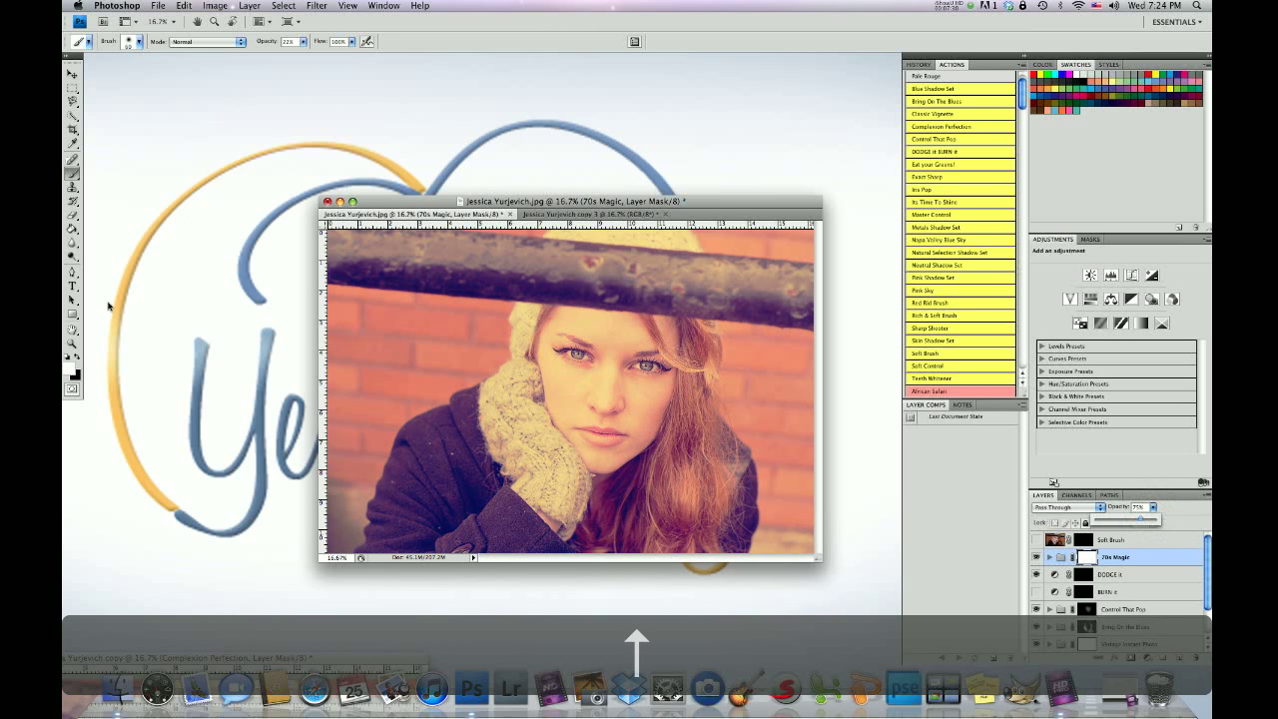
Mask the 70s Magic effect off the face and hair with a much larger black brush at about 48% opacity
{"action": "left_click", "coordinate": [76, 358]}
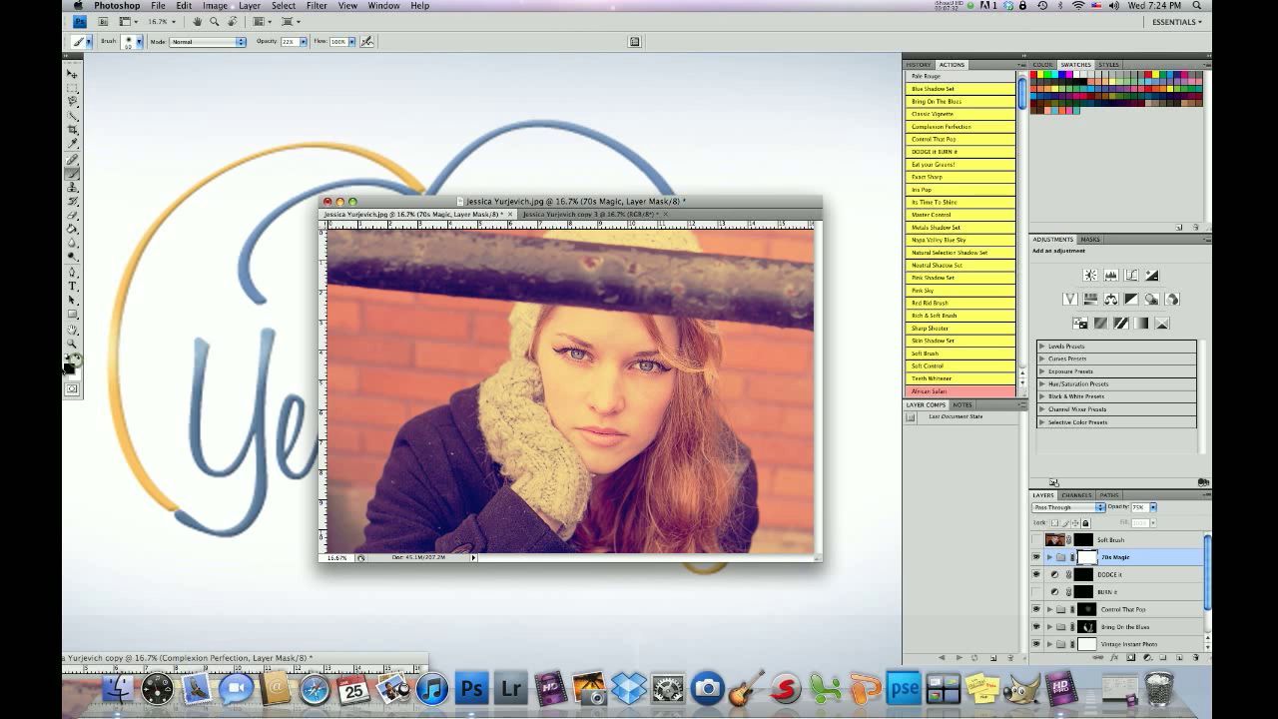
{"action": "left_click", "coordinate": [138, 42]}
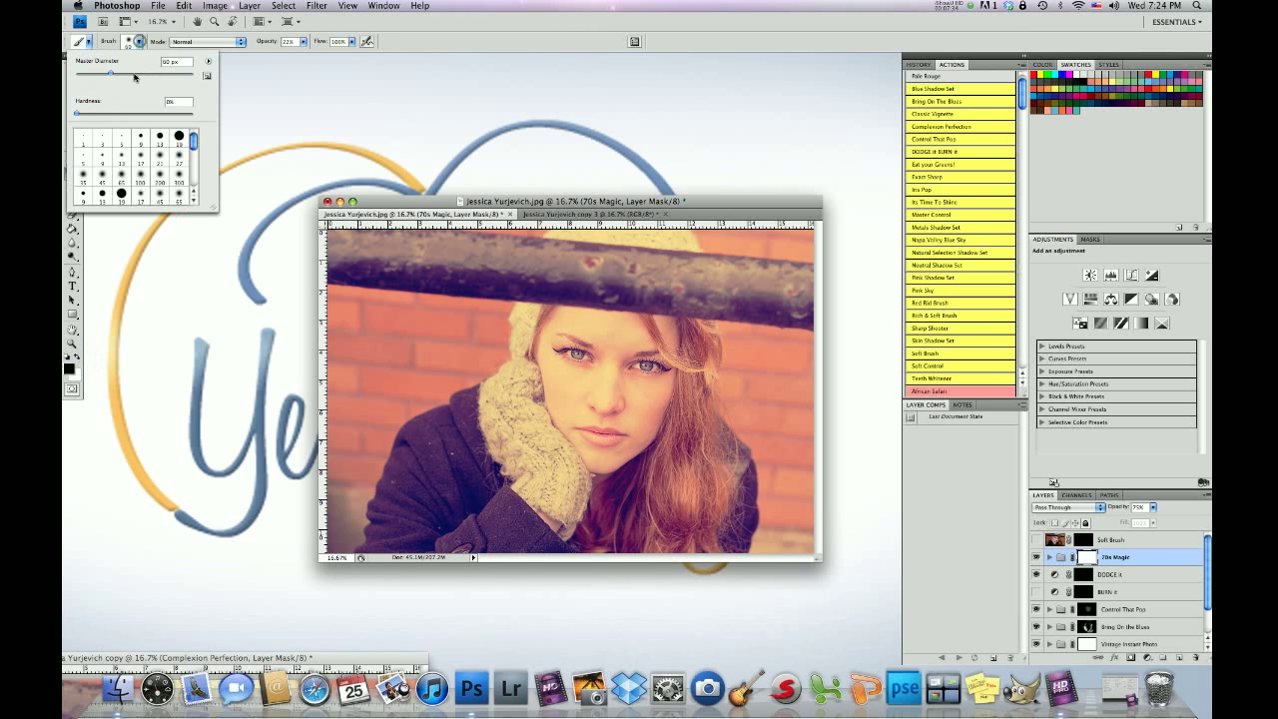
{"action": "left_click_drag", "start_coordinate": [116, 75], "coordinate": [183, 74]}
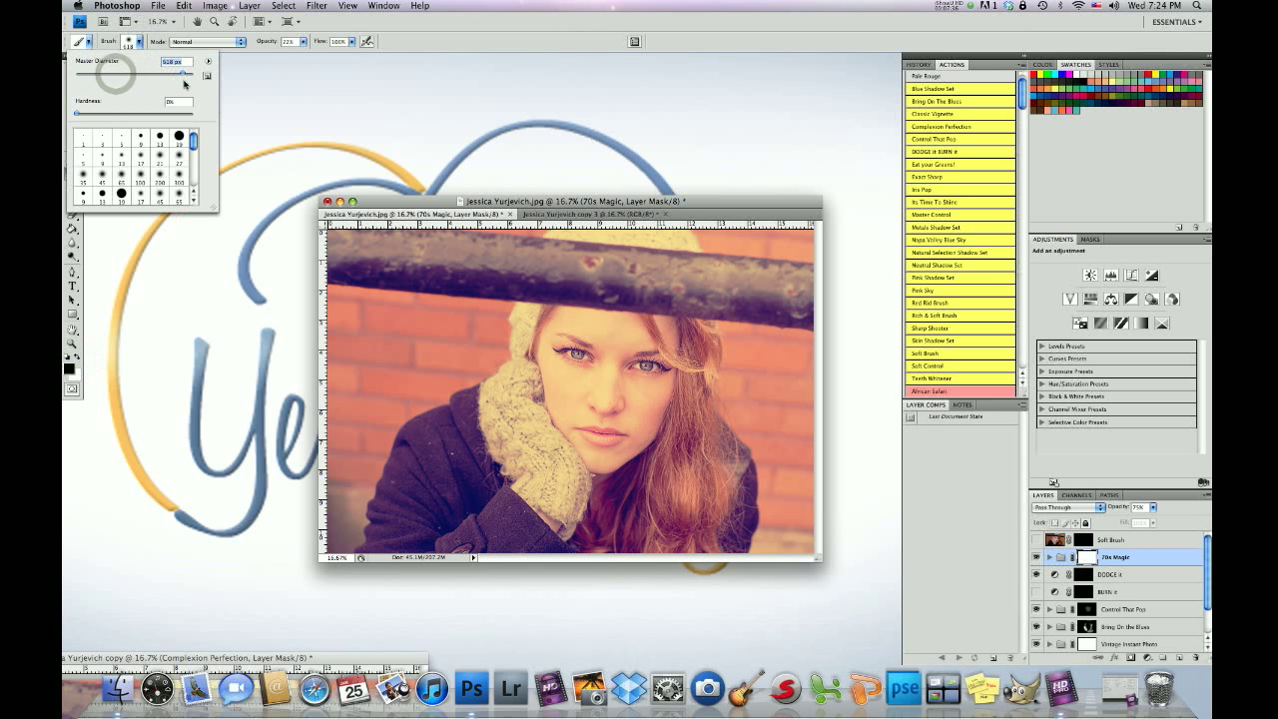
{"action": "left_click", "coordinate": [303, 42]}
{"action": "left_click_drag", "start_coordinate": [305, 55], "coordinate": [318, 56]}
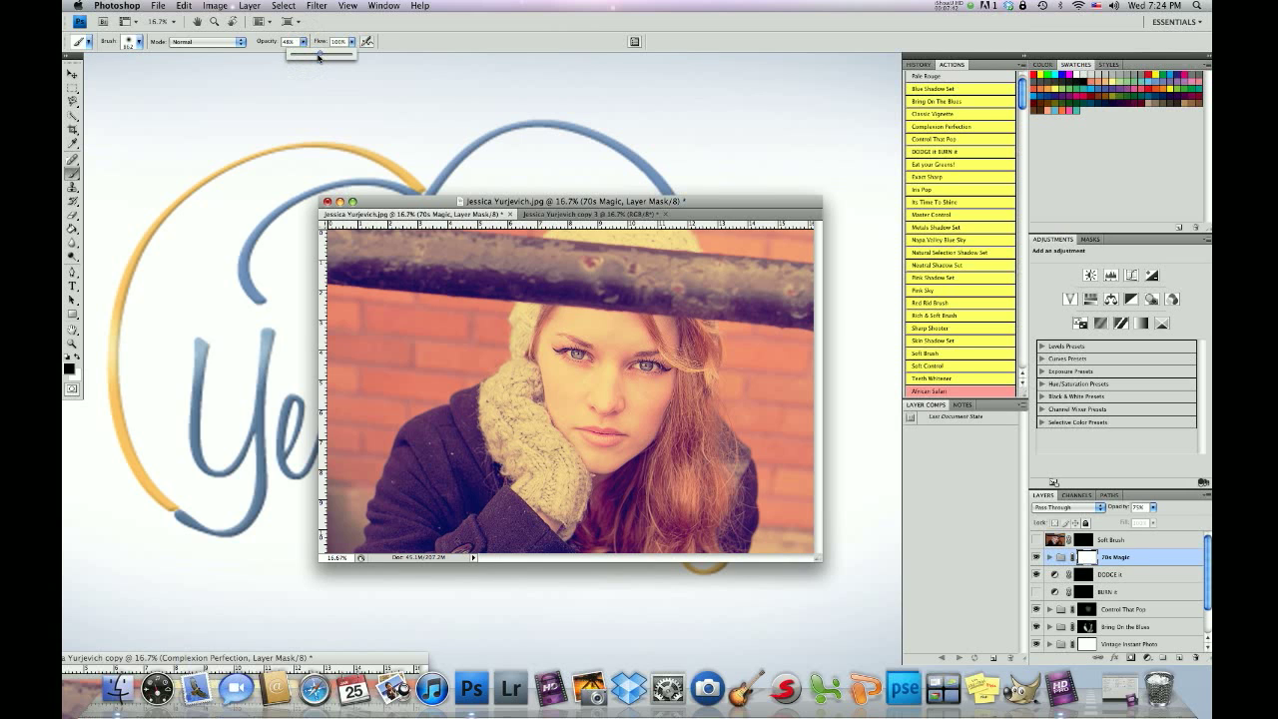
{"action": "left_click", "coordinate": [564, 339]}
{"action": "mouse_move", "coordinate": [638, 353]}
{"action": "left_mouse_down"}
{"action": "mouse_move", "coordinate": [577, 364]}
{"action": "mouse_move", "coordinate": [623, 357]}
{"action": "mouse_move", "coordinate": [629, 377]}
{"action": "mouse_move", "coordinate": [609, 434]}
{"action": "mouse_move", "coordinate": [575, 464]}
{"action": "mouse_move", "coordinate": [644, 381]}
{"action": "mouse_move", "coordinate": [628, 358]}
{"action": "mouse_move", "coordinate": [583, 344]}
{"action": "mouse_move", "coordinate": [560, 374]}
{"action": "mouse_move", "coordinate": [610, 444]}
{"action": "mouse_move", "coordinate": [616, 390]}
{"action": "left_mouse_up"}
{"action": "left_click_drag", "start_coordinate": [614, 356], "coordinate": [562, 347]}
{"action": "mouse_move", "coordinate": [562, 349]}
{"action": "left_mouse_down"}
{"action": "mouse_move", "coordinate": [598, 437]}
{"action": "mouse_move", "coordinate": [647, 362]}
{"action": "mouse_move", "coordinate": [624, 415]}
{"action": "mouse_move", "coordinate": [564, 357]}
{"action": "mouse_move", "coordinate": [588, 445]}
{"action": "left_mouse_up"}
{"action": "left_click", "coordinate": [682, 369]}
{"action": "left_click", "coordinate": [696, 492]}
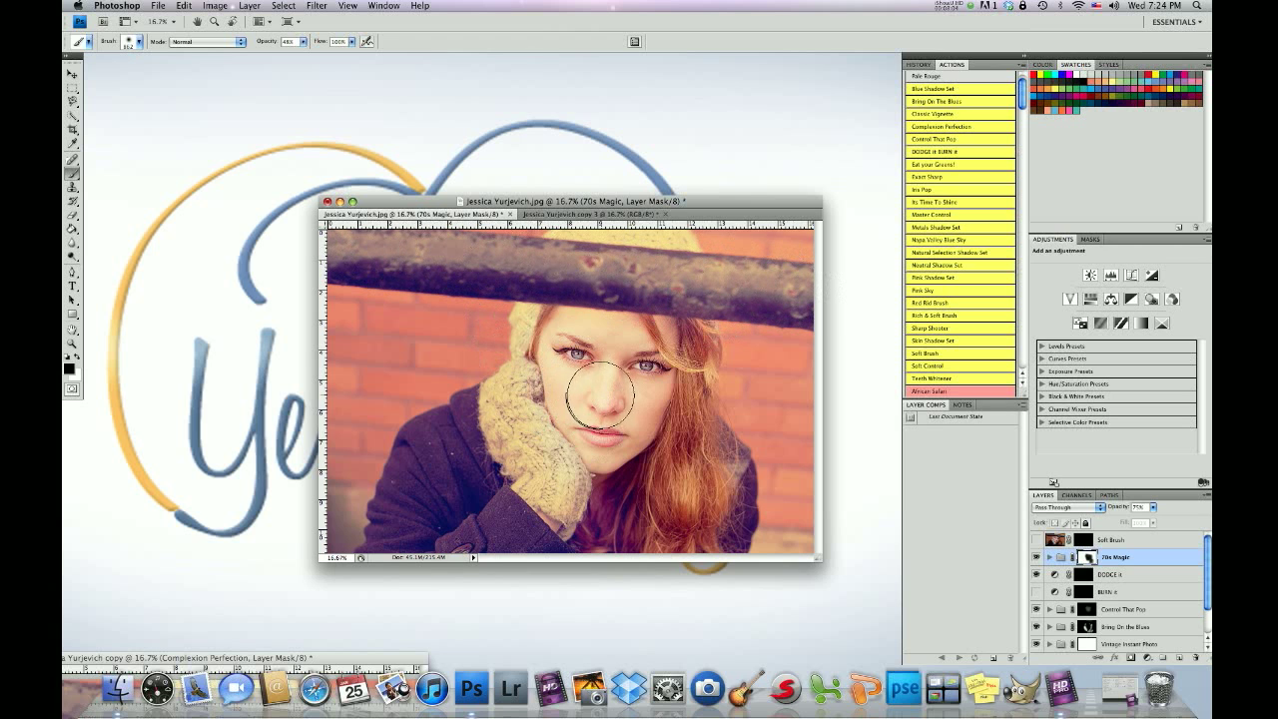
Extend the black painting on the 70s Magic mask over the lower face, lower hair, knitted glove and dark coat
{"action": "left_click_drag", "start_coordinate": [573, 369], "coordinate": [627, 472]}
{"action": "mouse_move", "coordinate": [605, 524]}
{"action": "left_mouse_down"}
{"action": "mouse_move", "coordinate": [689, 475]}
{"action": "mouse_move", "coordinate": [708, 547]}
{"action": "mouse_move", "coordinate": [570, 543]}
{"action": "left_mouse_up"}
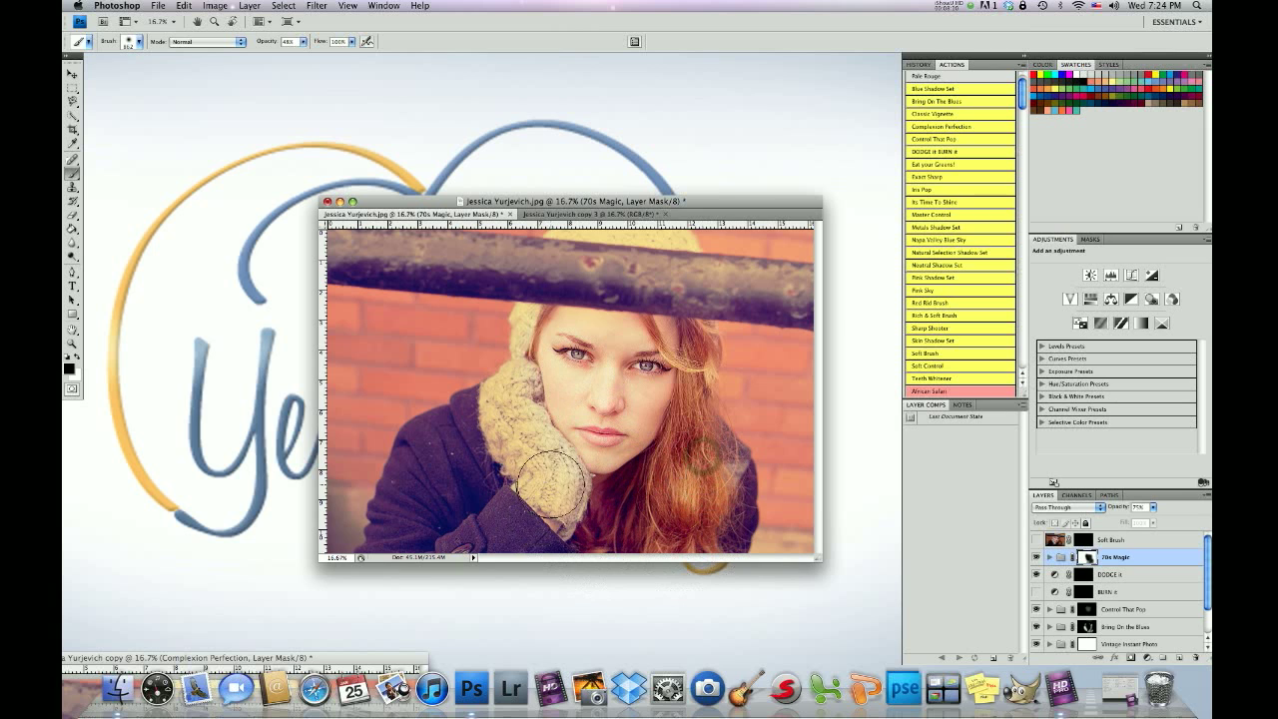
{"action": "mouse_move", "coordinate": [545, 490]}
{"action": "left_mouse_down"}
{"action": "mouse_move", "coordinate": [499, 442]}
{"action": "mouse_move", "coordinate": [517, 395]}
{"action": "mouse_move", "coordinate": [490, 437]}
{"action": "mouse_move", "coordinate": [499, 430]}
{"action": "mouse_move", "coordinate": [443, 448]}
{"action": "left_mouse_up"}
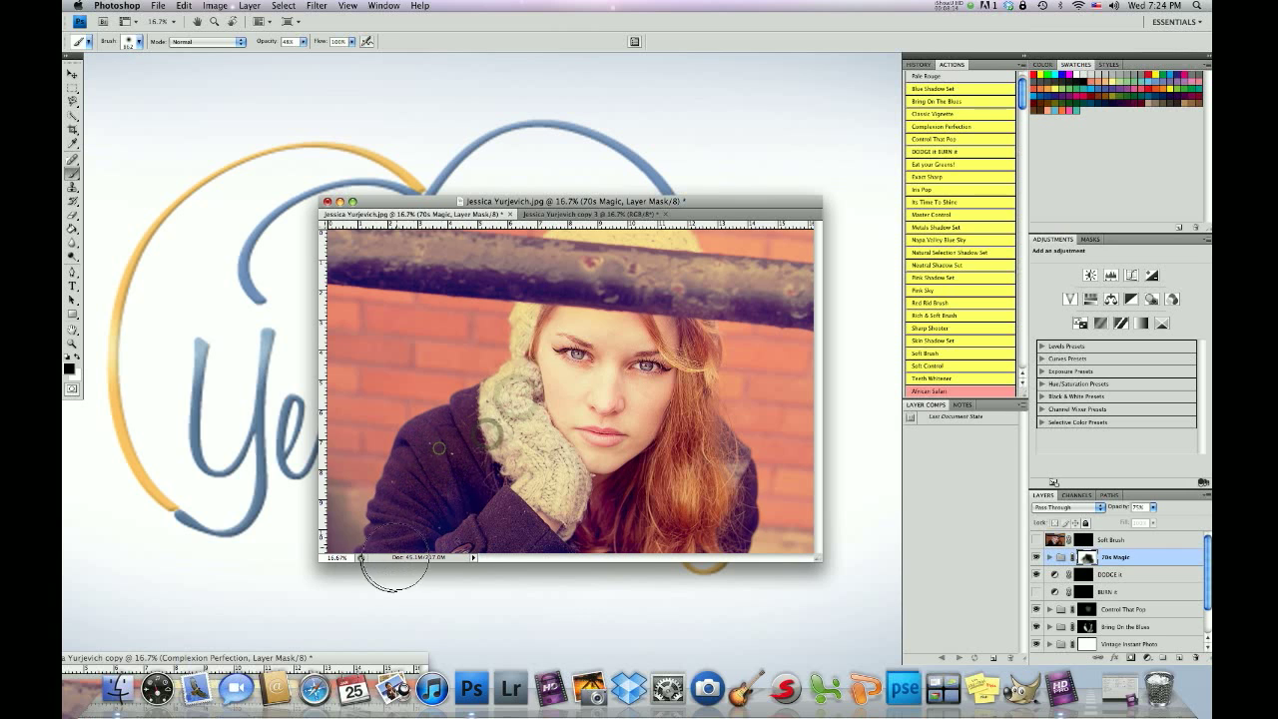
{"action": "mouse_move", "coordinate": [565, 540]}
{"action": "left_mouse_down"}
{"action": "mouse_move", "coordinate": [535, 557]}
{"action": "mouse_move", "coordinate": [447, 556]}
{"action": "mouse_move", "coordinate": [439, 538]}
{"action": "mouse_move", "coordinate": [419, 538]}
{"action": "mouse_move", "coordinate": [399, 558]}
{"action": "mouse_move", "coordinate": [437, 451]}
{"action": "mouse_move", "coordinate": [460, 494]}
{"action": "left_mouse_up"}
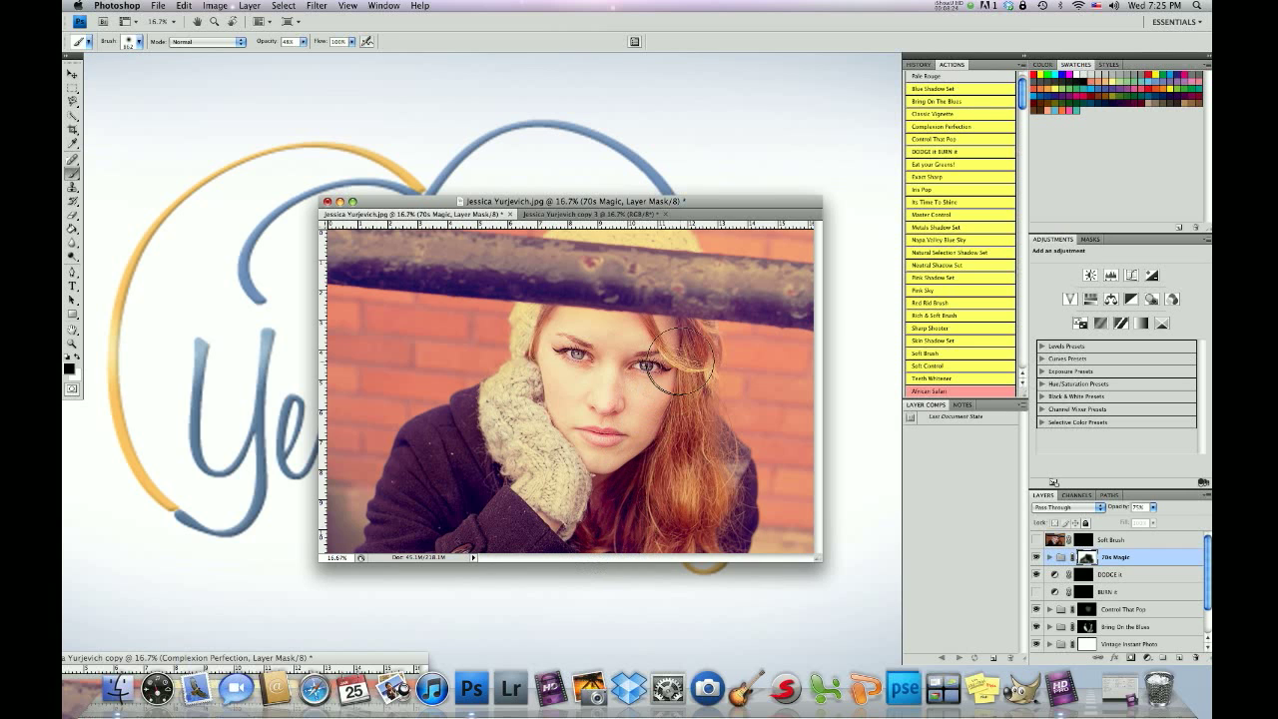
Paint more black on the 70s Magic mask along the hair, sleeve, coat shoulder, forehead and knitted glove
{"action": "mouse_move", "coordinate": [682, 351]}
{"action": "left_mouse_down"}
{"action": "mouse_move", "coordinate": [658, 469]}
{"action": "mouse_move", "coordinate": [659, 430]}
{"action": "mouse_move", "coordinate": [680, 513]}
{"action": "mouse_move", "coordinate": [707, 463]}
{"action": "mouse_move", "coordinate": [692, 522]}
{"action": "left_mouse_up"}
{"action": "mouse_move", "coordinate": [621, 498]}
{"action": "left_mouse_down"}
{"action": "mouse_move", "coordinate": [581, 529]}
{"action": "mouse_move", "coordinate": [583, 514]}
{"action": "mouse_move", "coordinate": [472, 540]}
{"action": "left_mouse_up"}
{"action": "mouse_move", "coordinate": [473, 418]}
{"action": "left_mouse_down"}
{"action": "mouse_move", "coordinate": [484, 419]}
{"action": "mouse_move", "coordinate": [449, 449]}
{"action": "mouse_move", "coordinate": [396, 547]}
{"action": "left_mouse_up"}
{"action": "mouse_move", "coordinate": [677, 350]}
{"action": "left_mouse_down"}
{"action": "mouse_move", "coordinate": [675, 380]}
{"action": "mouse_move", "coordinate": [661, 365]}
{"action": "left_mouse_up"}
{"action": "left_click", "coordinate": [644, 351]}
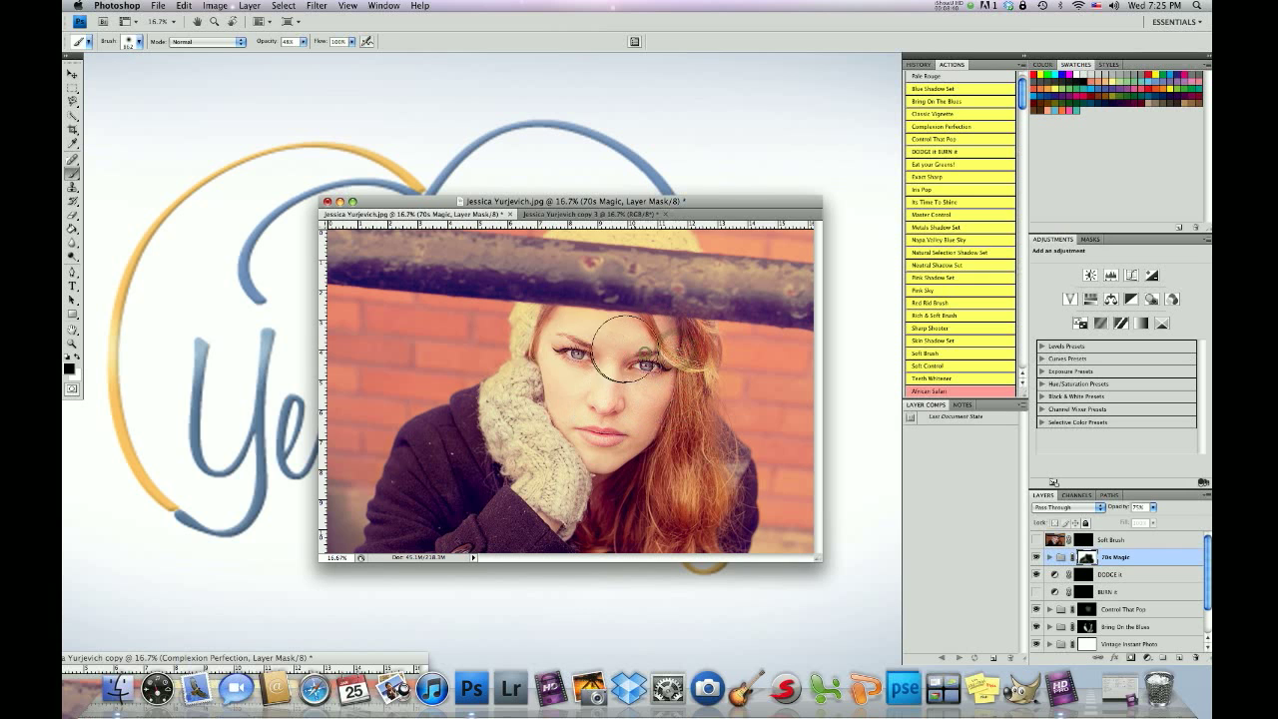
{"action": "mouse_move", "coordinate": [543, 340]}
{"action": "left_mouse_down"}
{"action": "mouse_move", "coordinate": [546, 398]}
{"action": "mouse_move", "coordinate": [517, 398]}
{"action": "left_mouse_up"}
{"action": "left_click", "coordinate": [517, 398]}
{"action": "left_click", "coordinate": [509, 432]}
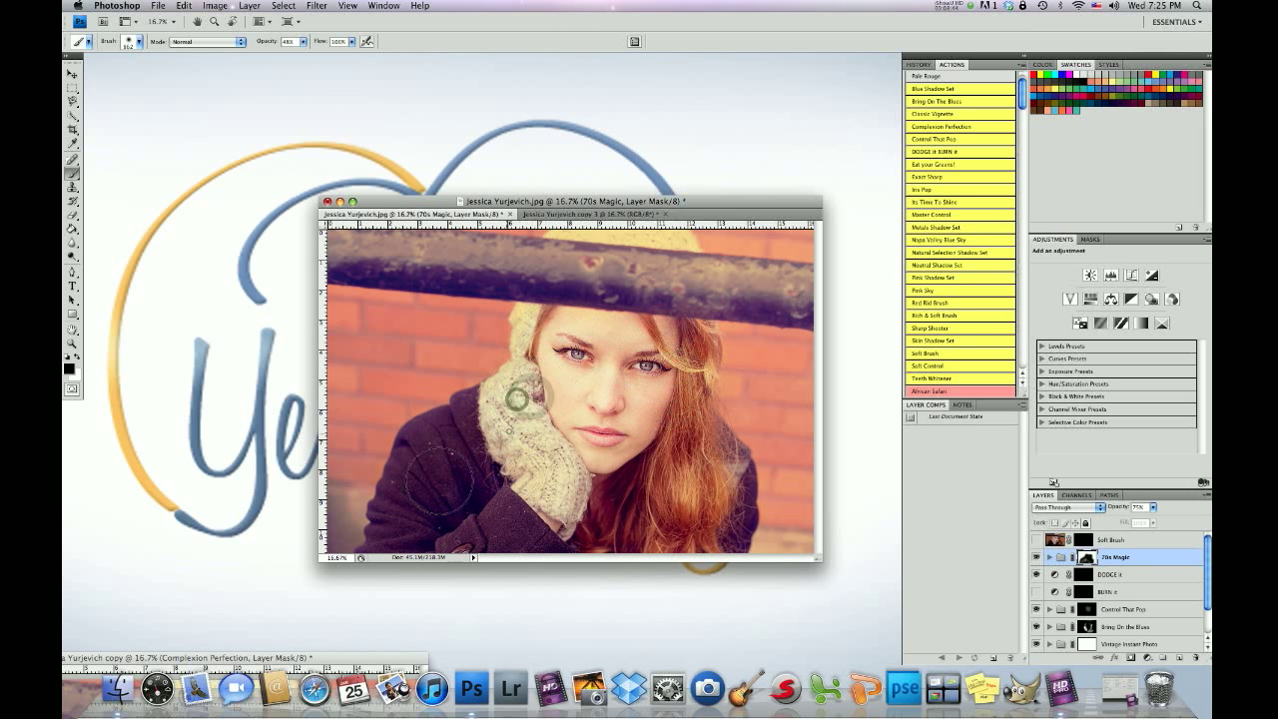
{"action": "left_click", "coordinate": [445, 444]}
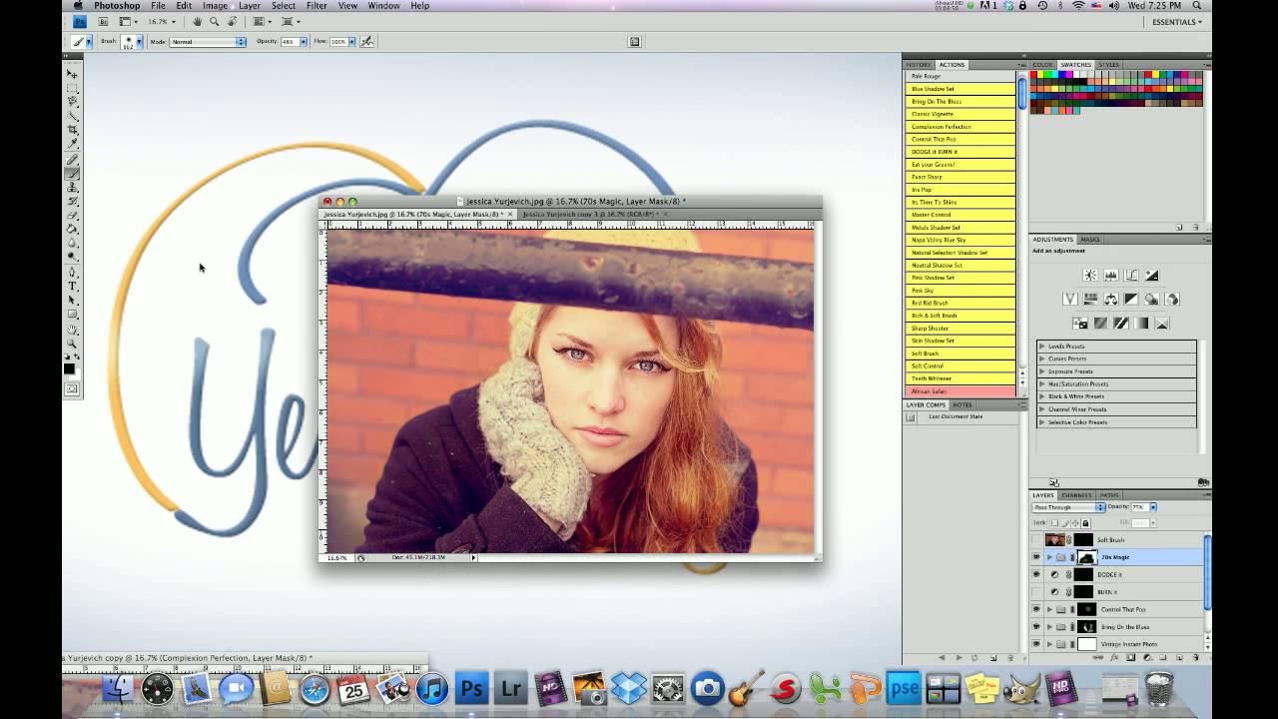
Mask the 70s Magic effect off the knitted hat with a smaller black brush, and enlarge the image window to show the whole photo
{"action": "left_click", "coordinate": [132, 42]}
{"action": "left_click", "coordinate": [177, 74]}
{"action": "left_click_drag", "start_coordinate": [527, 319], "coordinate": [525, 346]}
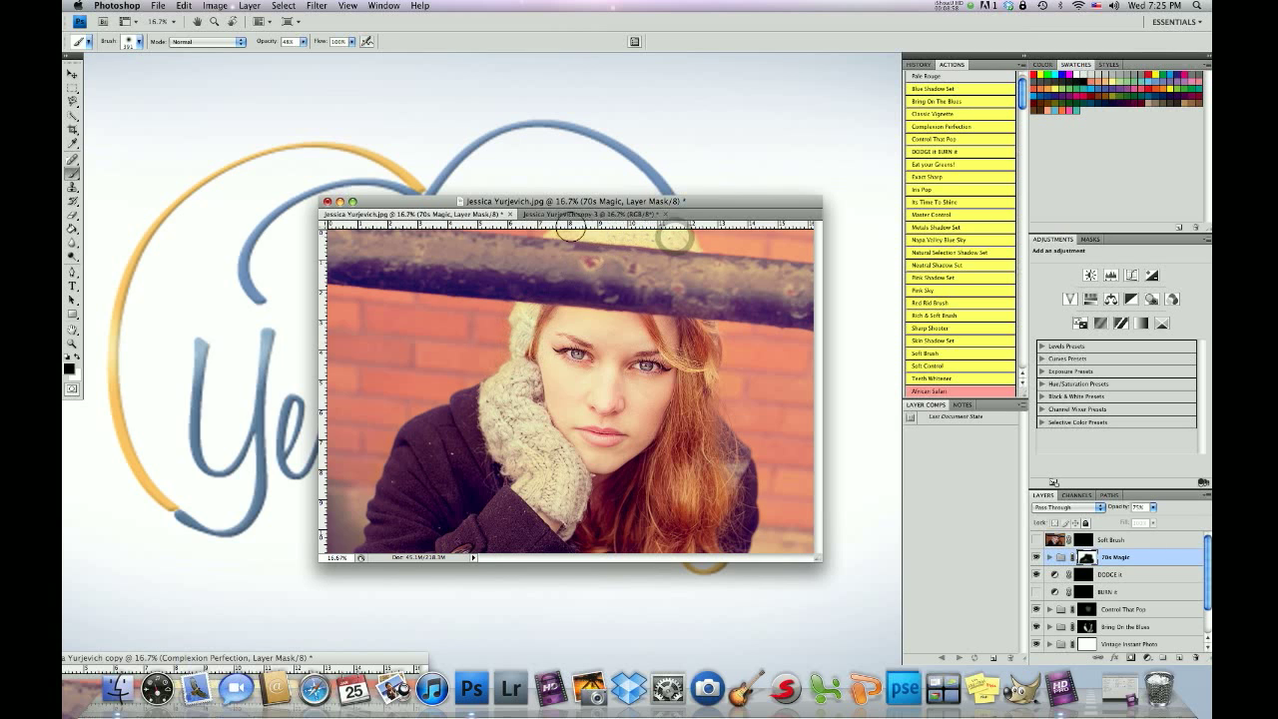
{"action": "left_click_drag", "start_coordinate": [569, 231], "coordinate": [569, 232]}
{"action": "left_click_drag", "start_coordinate": [815, 559], "coordinate": [833, 603]}
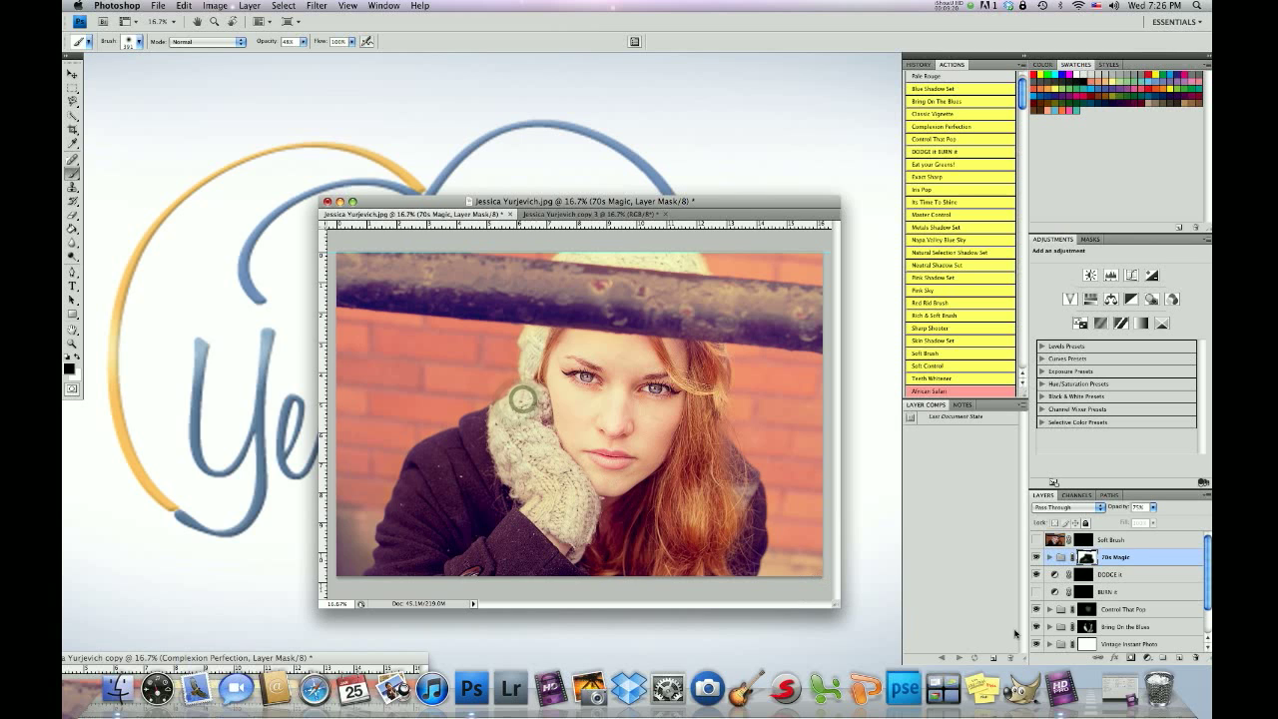
Show the Soft Brush layer with its mask active, and set a larger brush at 100% opacity
{"action": "left_click", "coordinate": [1084, 542]}
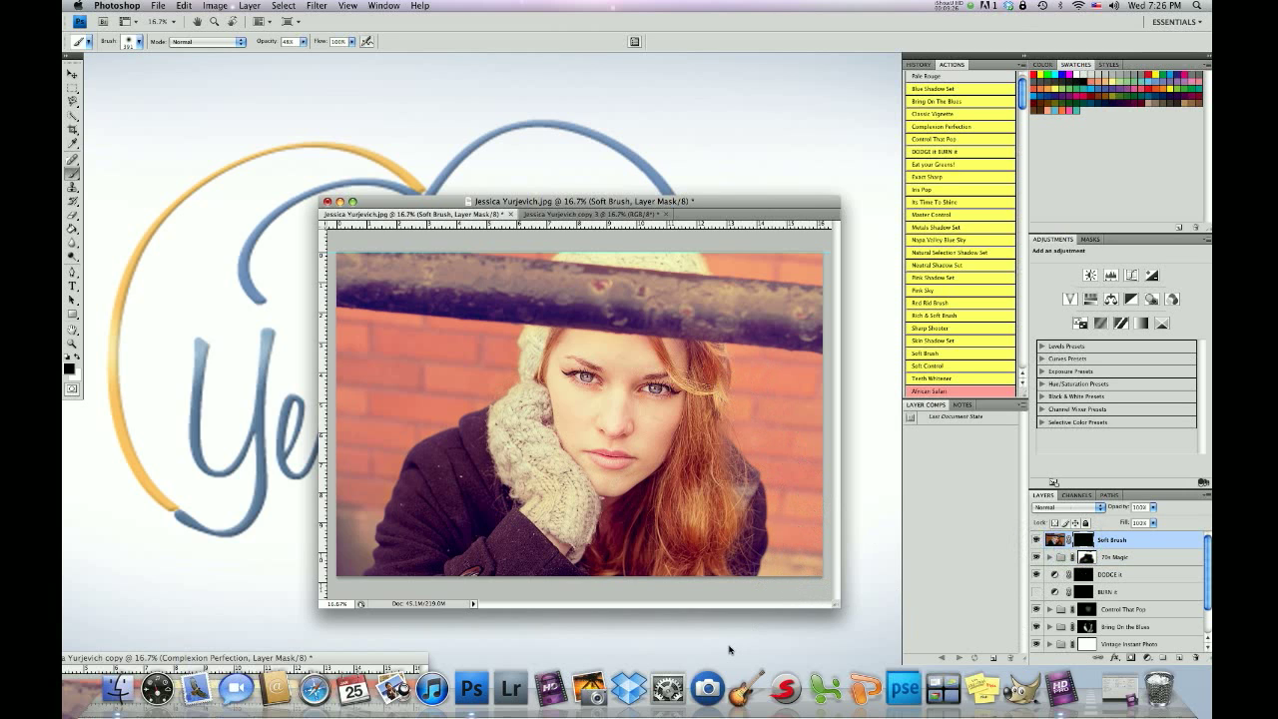
{"action": "left_click", "coordinate": [140, 42]}
{"action": "left_click_drag", "start_coordinate": [175, 74], "coordinate": [183, 74]}
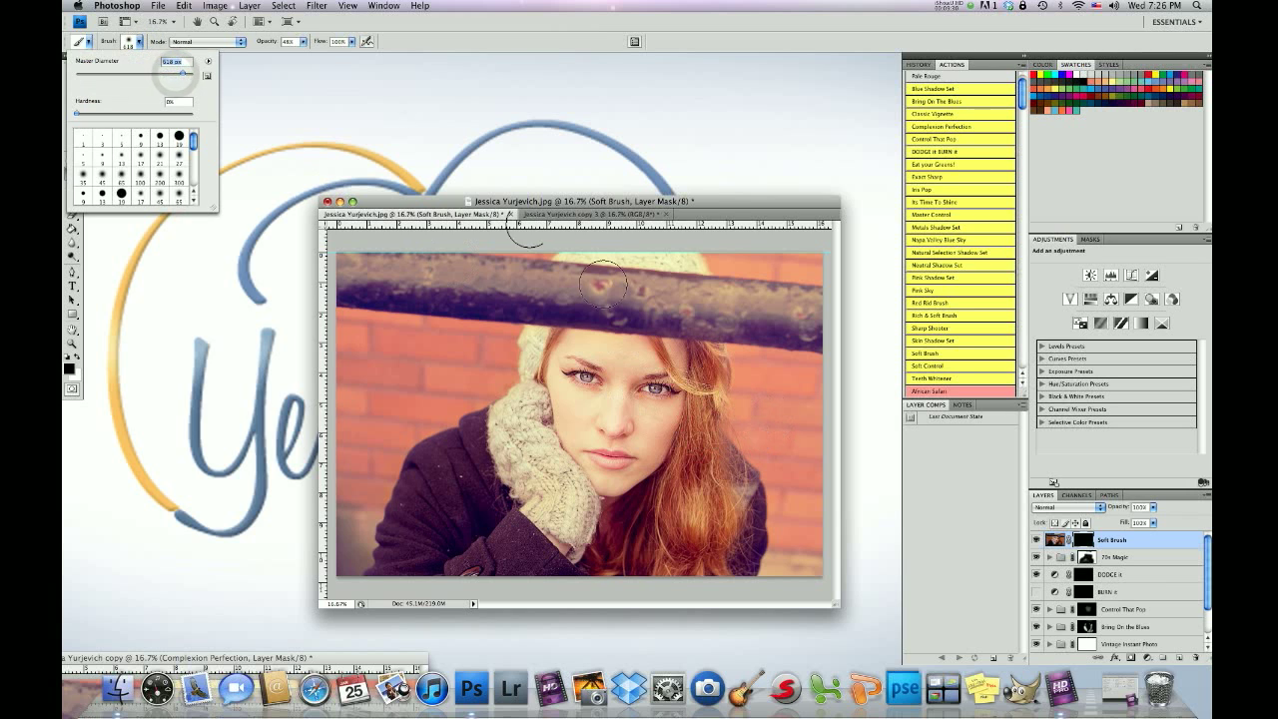
{"action": "left_click", "coordinate": [303, 44]}
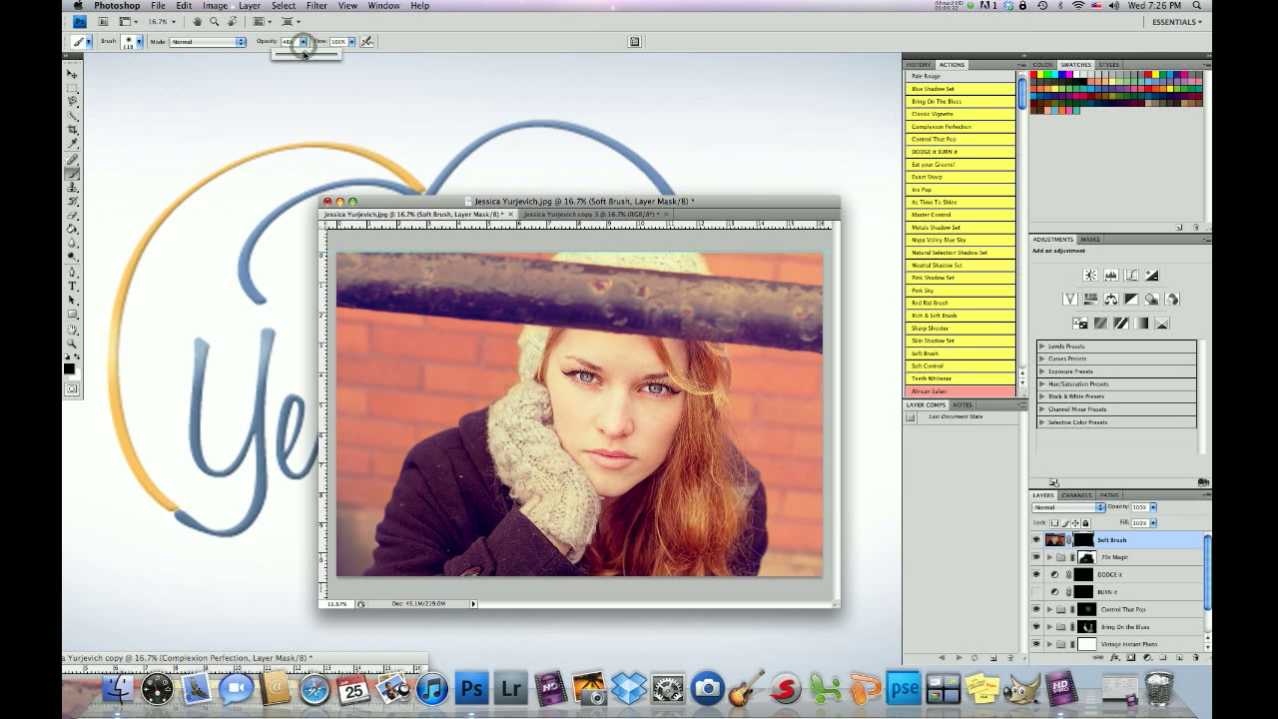
{"action": "left_click_drag", "start_coordinate": [305, 52], "coordinate": [337, 52]}
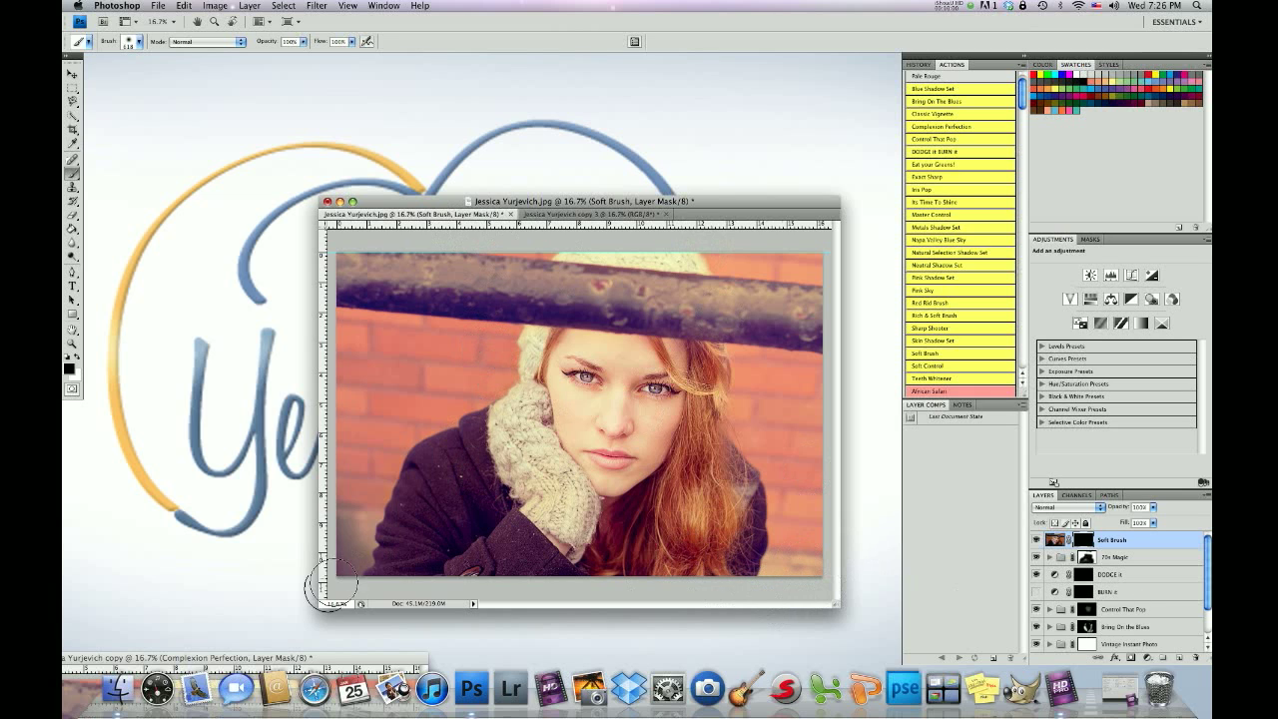
Bring up the minimized copy of the portrait and paint its Complexion Perfection mask white over the facial skin with a brush of about 215 px
{"action": "double_click", "coordinate": [303, 658]}
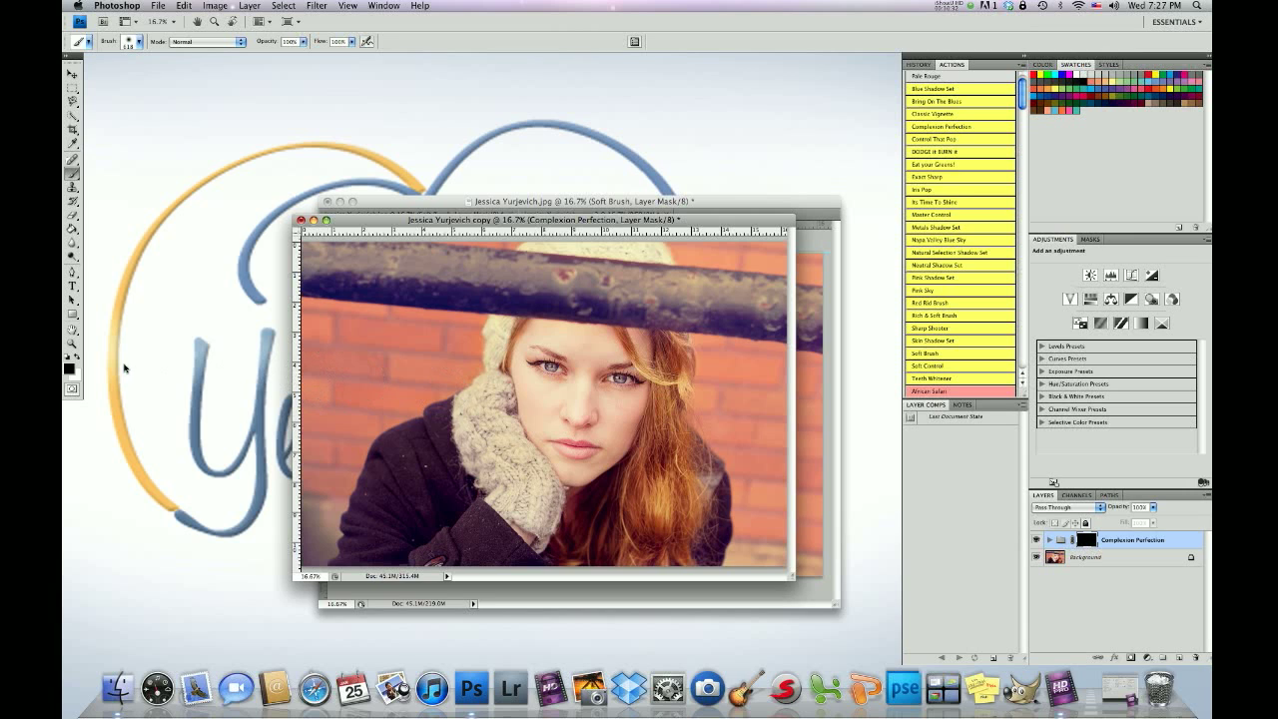
{"action": "left_click", "coordinate": [137, 45]}
{"action": "left_click_drag", "start_coordinate": [178, 75], "coordinate": [166, 75]}
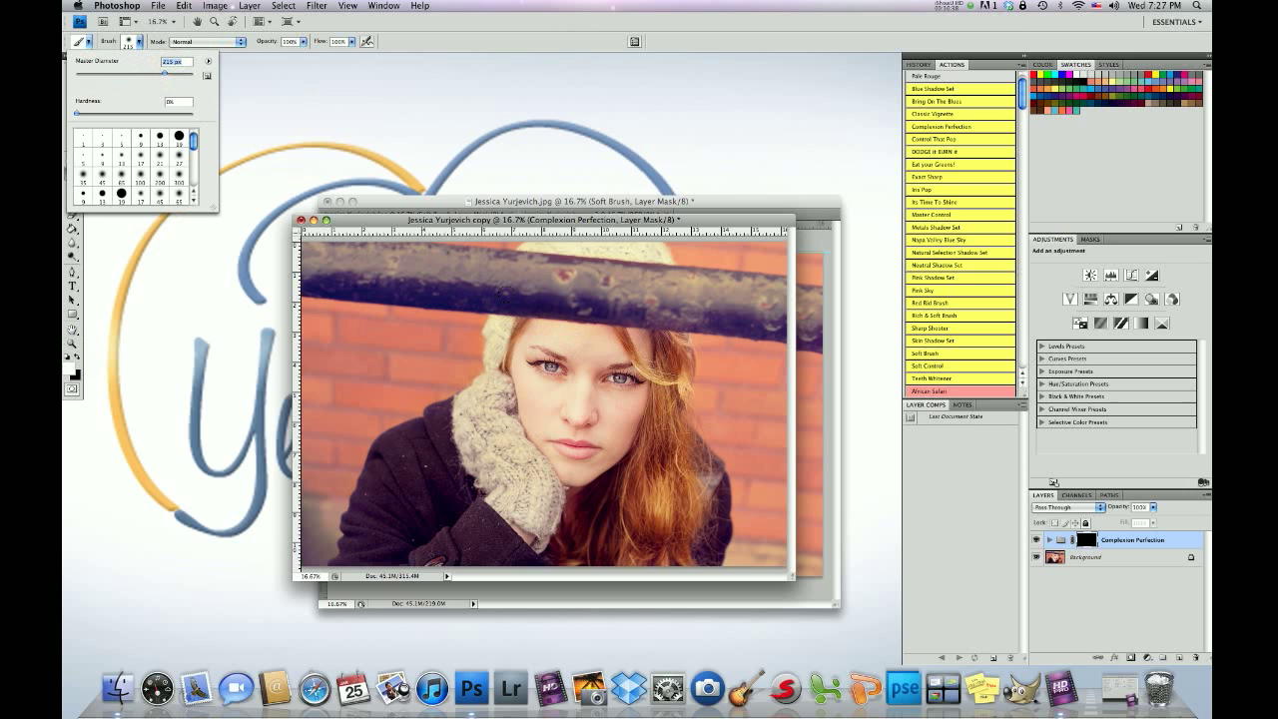
{"action": "key", "text": "Return"}
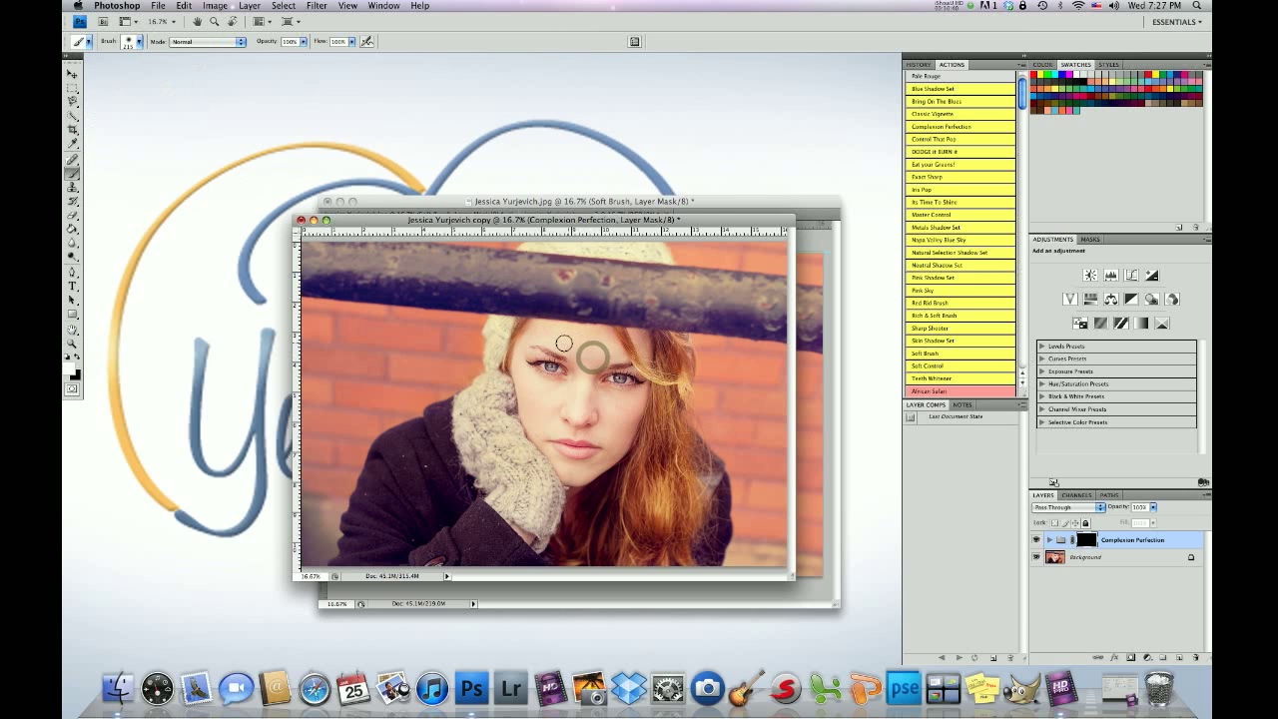
{"action": "mouse_move", "coordinate": [601, 341]}
{"action": "left_mouse_down"}
{"action": "mouse_move", "coordinate": [614, 353]}
{"action": "mouse_move", "coordinate": [567, 349]}
{"action": "mouse_move", "coordinate": [583, 374]}
{"action": "mouse_move", "coordinate": [532, 386]}
{"action": "mouse_move", "coordinate": [552, 403]}
{"action": "mouse_move", "coordinate": [538, 433]}
{"action": "mouse_move", "coordinate": [520, 376]}
{"action": "mouse_move", "coordinate": [619, 396]}
{"action": "mouse_move", "coordinate": [570, 375]}
{"action": "left_mouse_up"}
{"action": "mouse_move", "coordinate": [604, 408]}
{"action": "left_mouse_down"}
{"action": "mouse_move", "coordinate": [598, 366]}
{"action": "mouse_move", "coordinate": [591, 386]}
{"action": "mouse_move", "coordinate": [604, 400]}
{"action": "mouse_move", "coordinate": [579, 413]}
{"action": "mouse_move", "coordinate": [585, 369]}
{"action": "mouse_move", "coordinate": [601, 376]}
{"action": "mouse_move", "coordinate": [610, 419]}
{"action": "mouse_move", "coordinate": [592, 434]}
{"action": "mouse_move", "coordinate": [600, 459]}
{"action": "mouse_move", "coordinate": [560, 471]}
{"action": "left_mouse_up"}
Reduce the brush to 154 px and paint the Complexion Perfection effect onto the skin around the mouth
{"action": "left_click", "coordinate": [137, 43]}
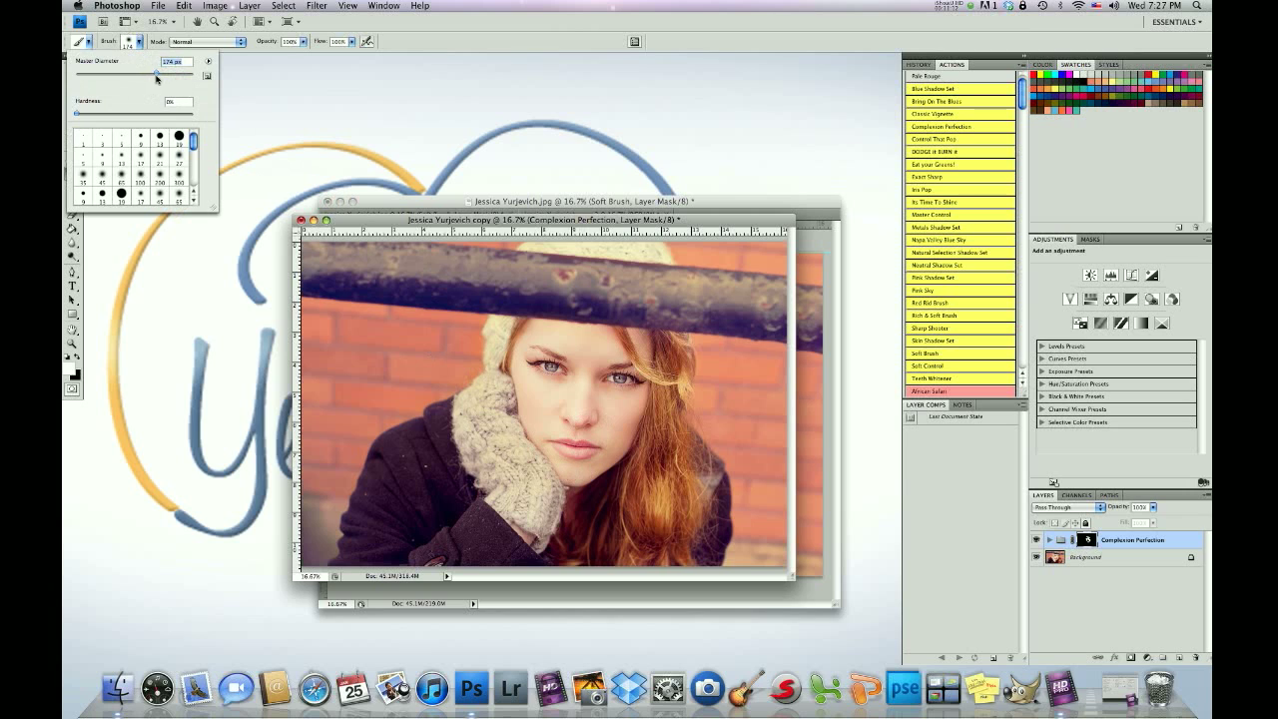
{"action": "left_click_drag", "start_coordinate": [152, 75], "coordinate": [150, 74]}
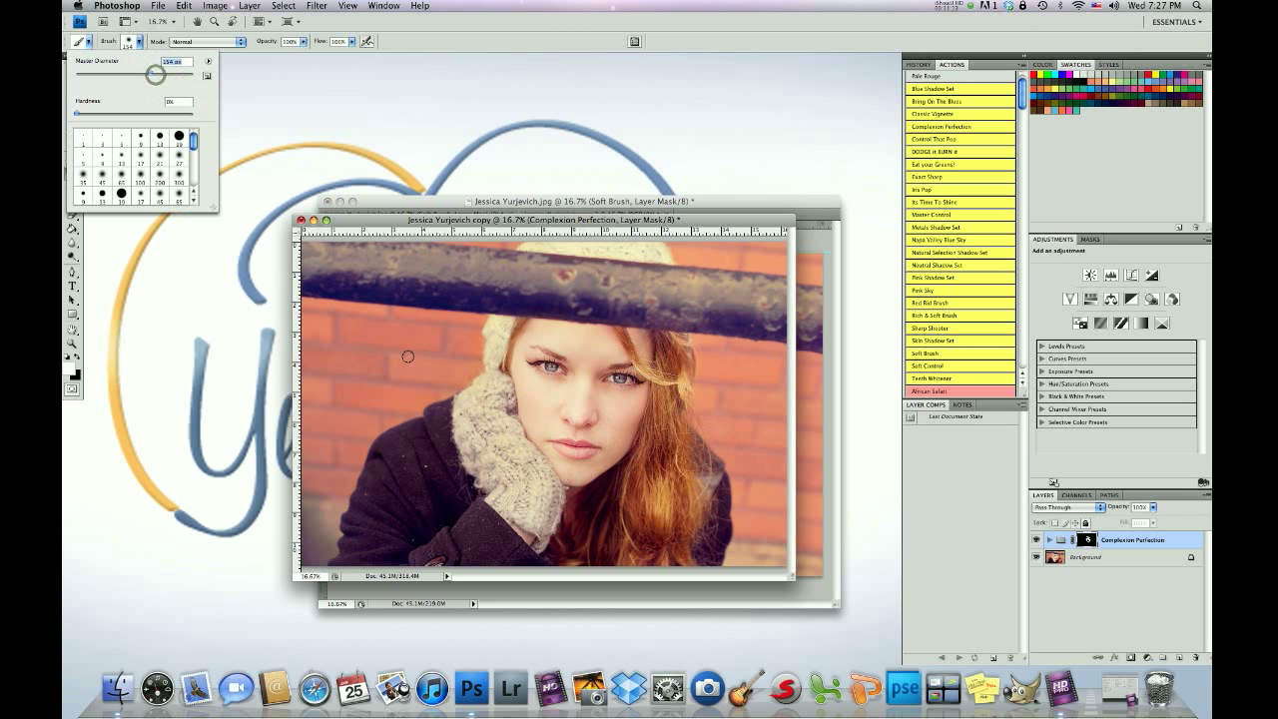
{"action": "left_click", "coordinate": [551, 457]}
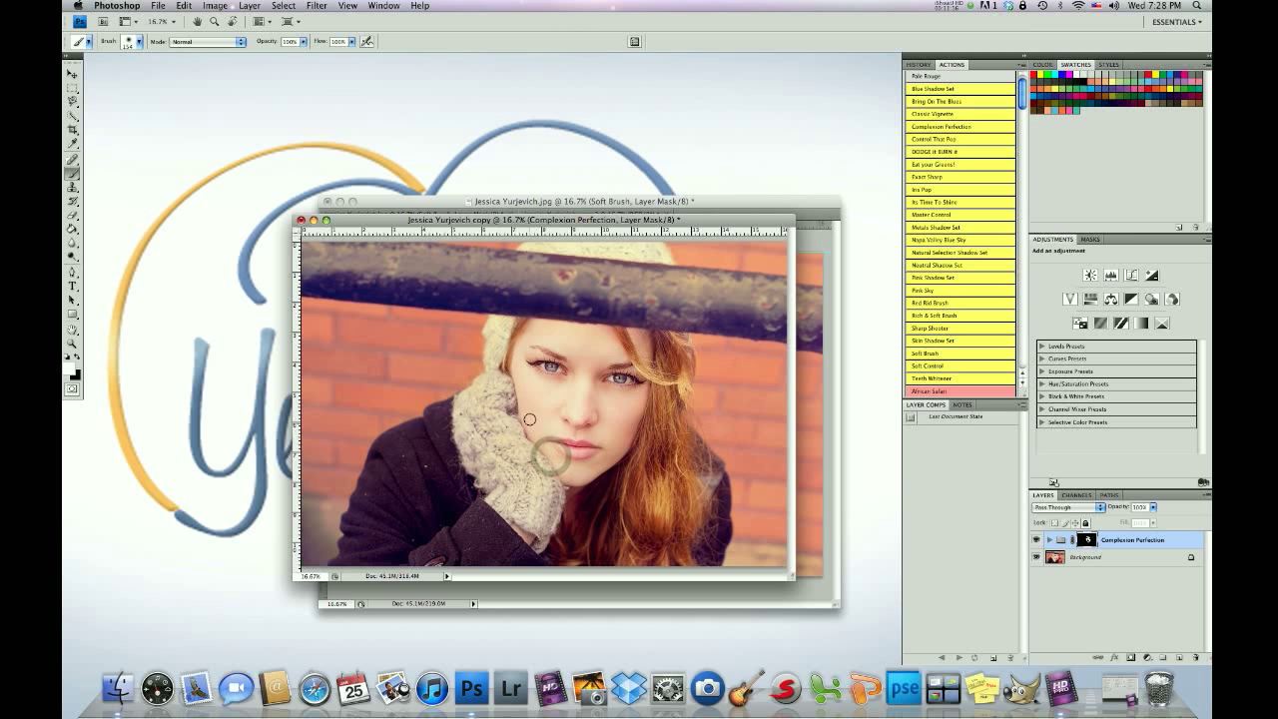
{"action": "left_click", "coordinate": [585, 436]}
{"action": "left_click", "coordinate": [561, 430]}
Compare the face with Complexion Perfection hidden and shown at up to 33.3% zoom, and touch up the forehead beside the hair strand
{"action": "left_click", "coordinate": [1034, 540]}
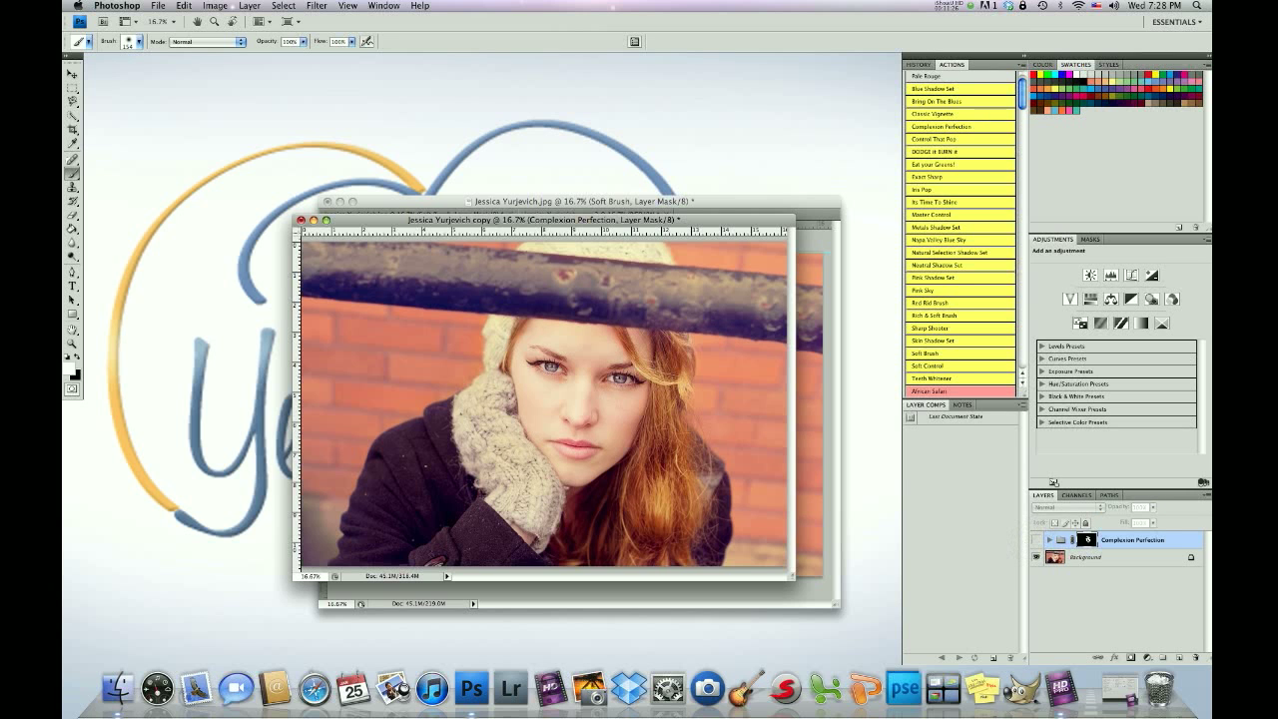
{"action": "key", "text": "super+equal"}
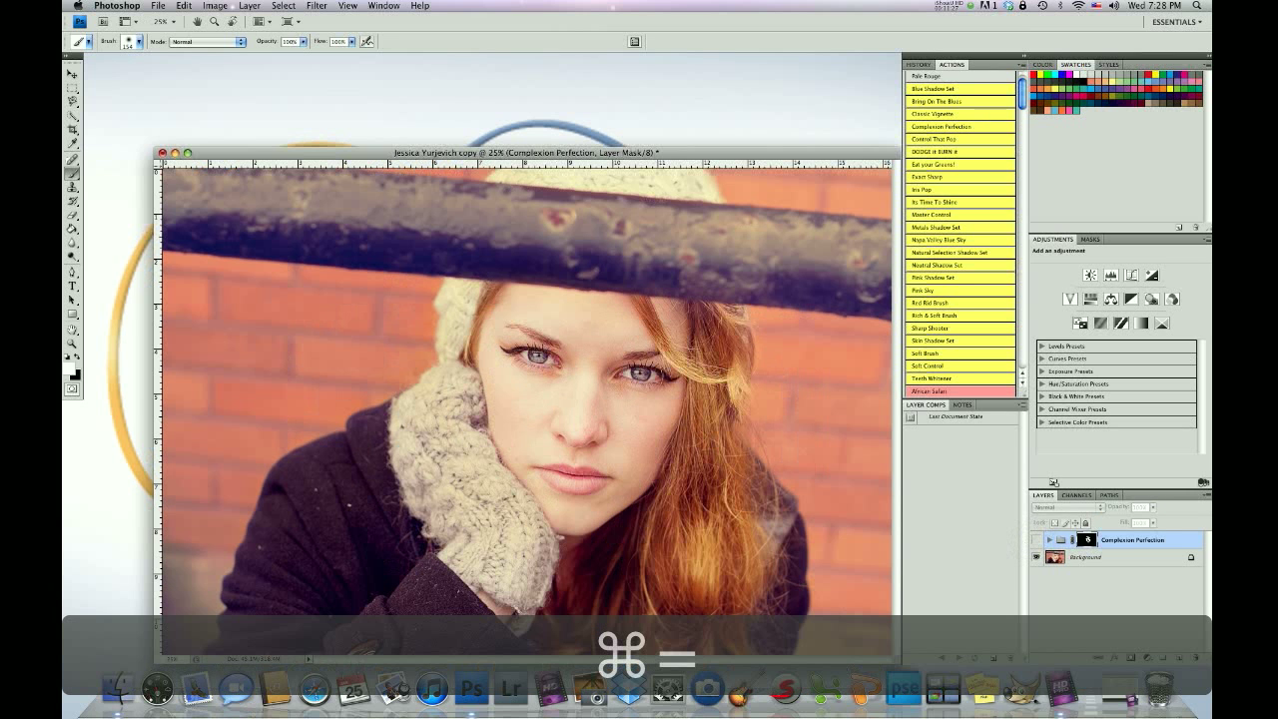
{"action": "left_click", "coordinate": [1034, 540]}
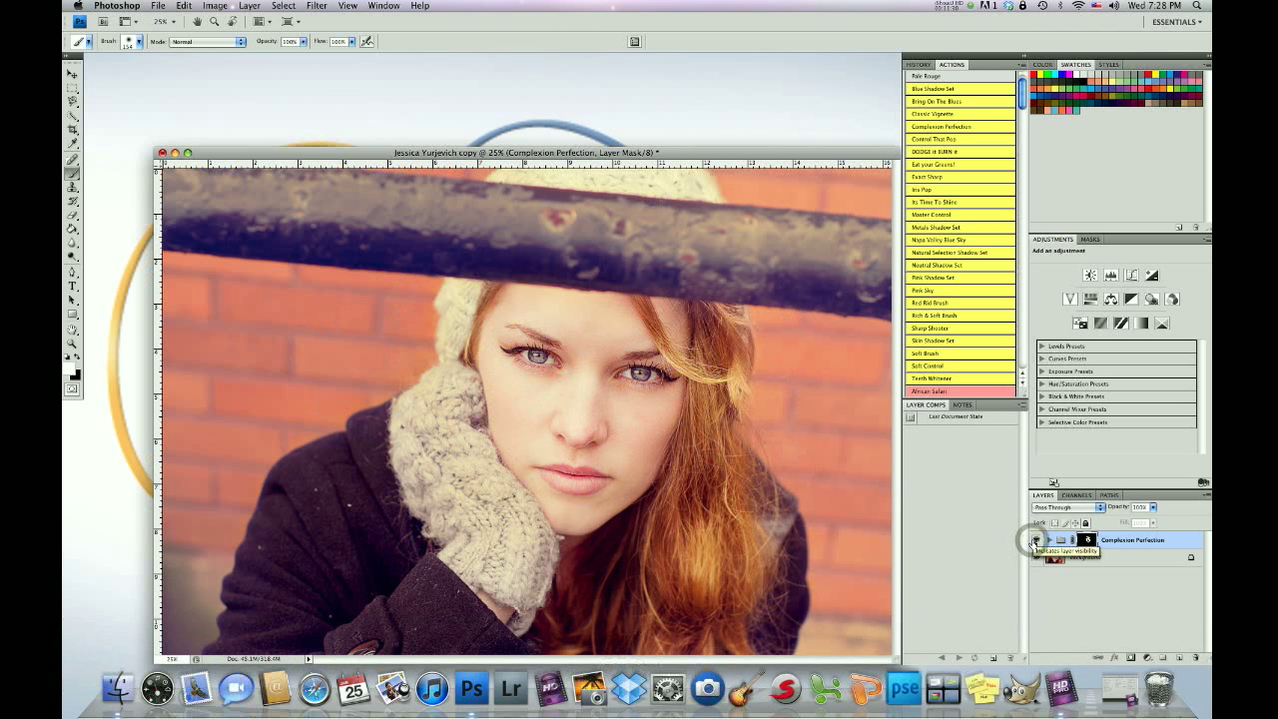
{"action": "left_click", "coordinate": [1034, 540]}
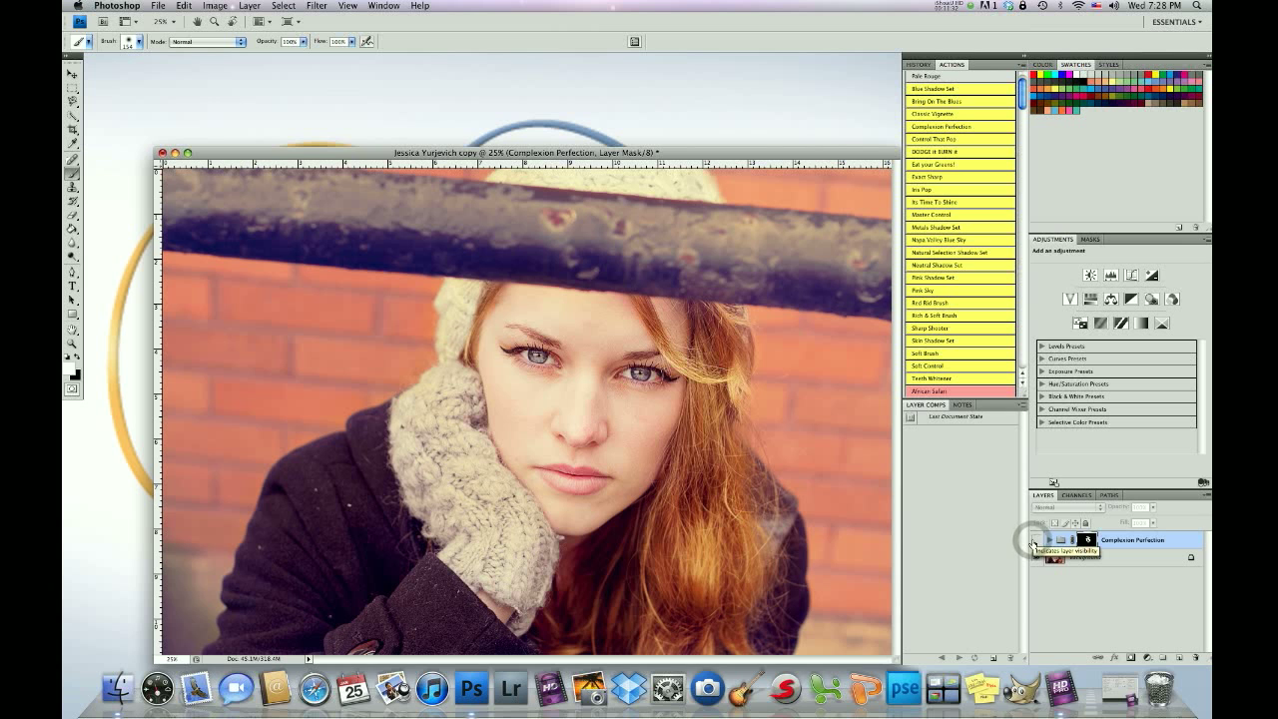
{"action": "key", "text": "super+equal"}
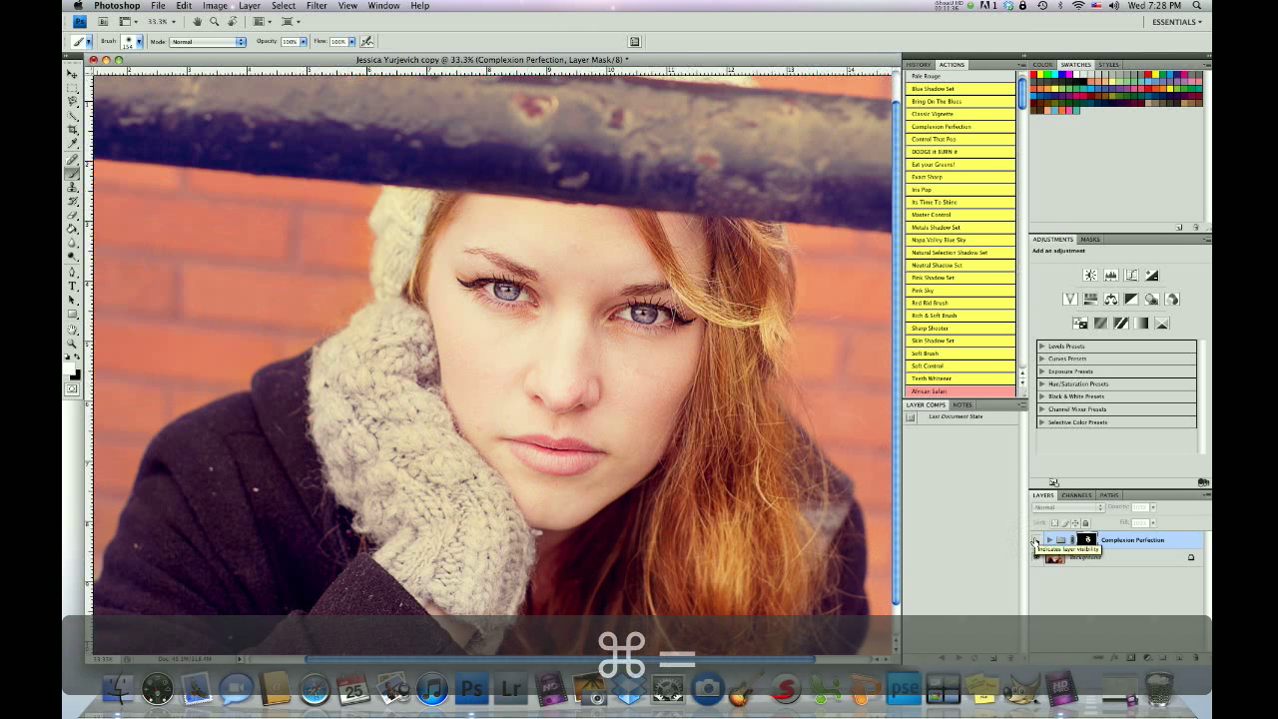
{"action": "left_click", "coordinate": [1034, 540]}
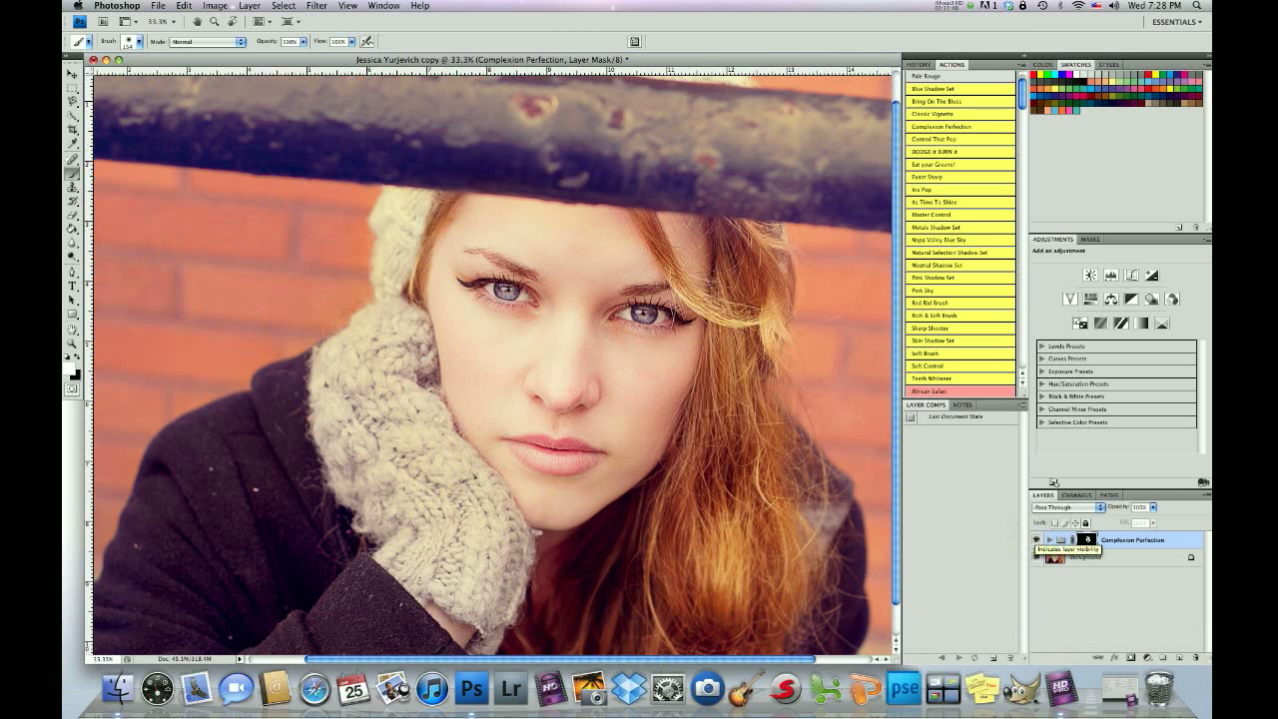
{"action": "left_click", "coordinate": [675, 226]}
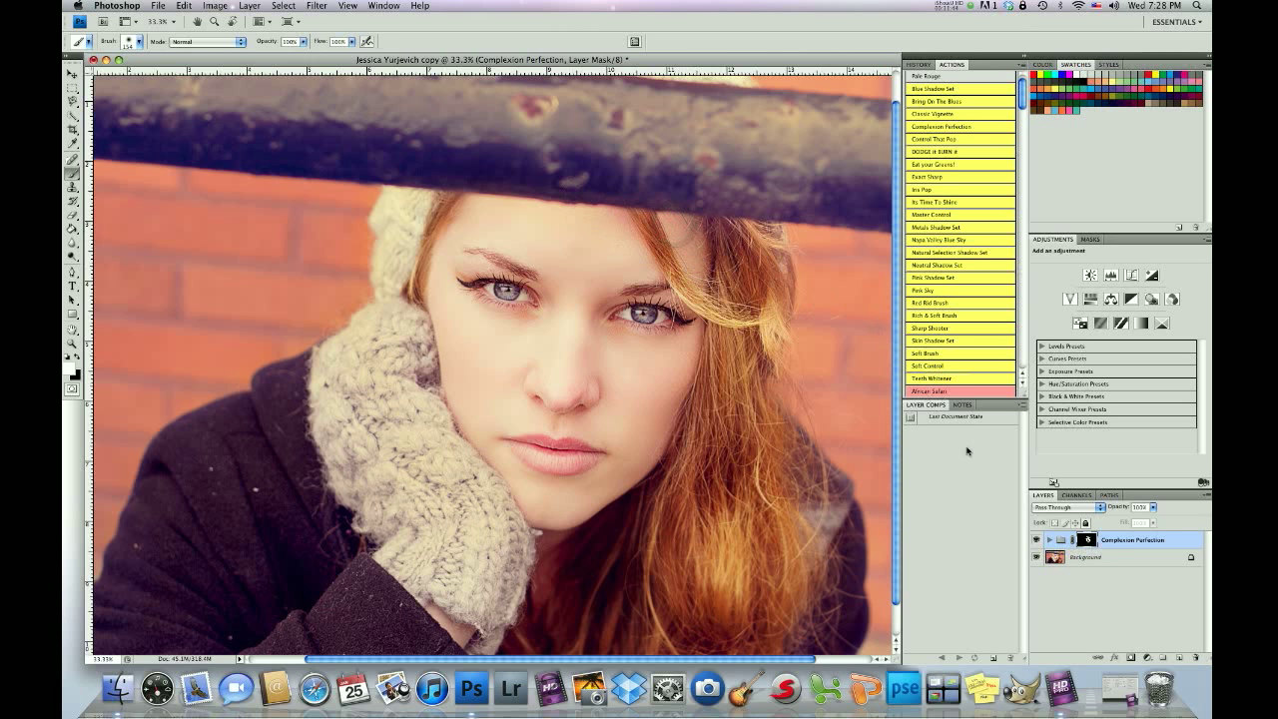
Examine the skin smoothing at 50% zoom by hiding and showing the Complexion Perfection group
{"action": "left_click", "coordinate": [1038, 540]}
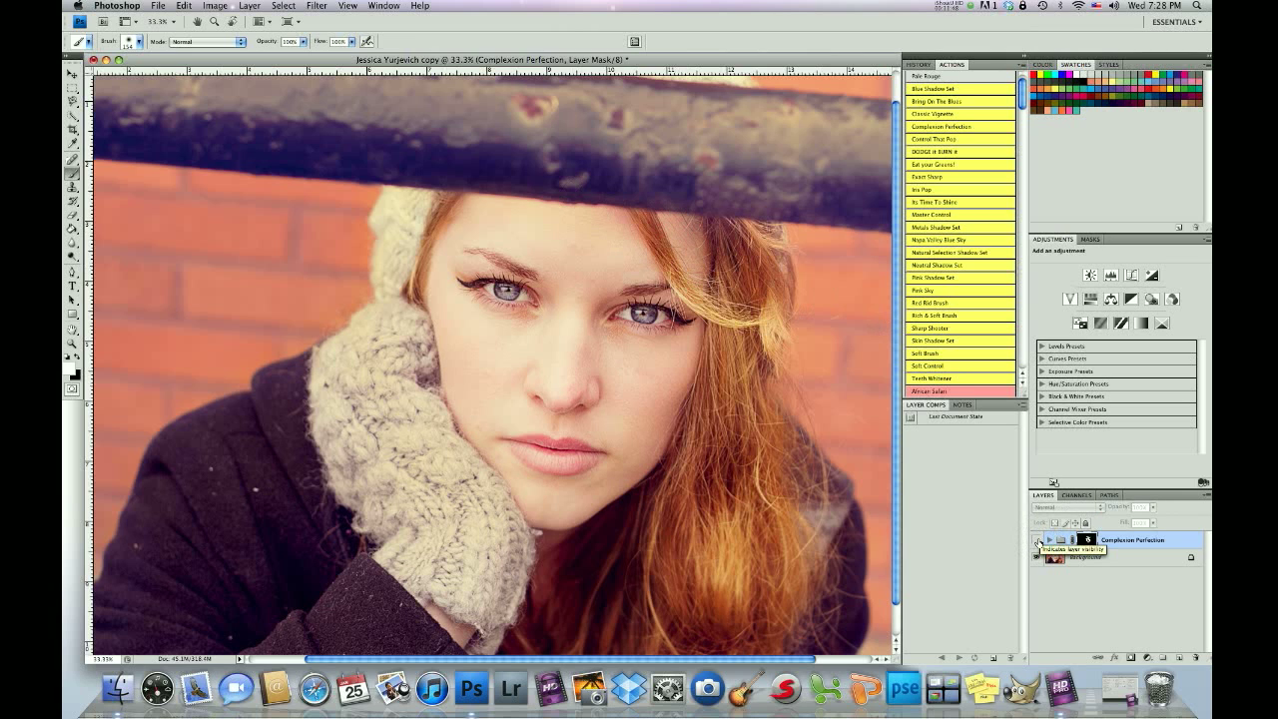
{"action": "key", "text": "super+equal"}
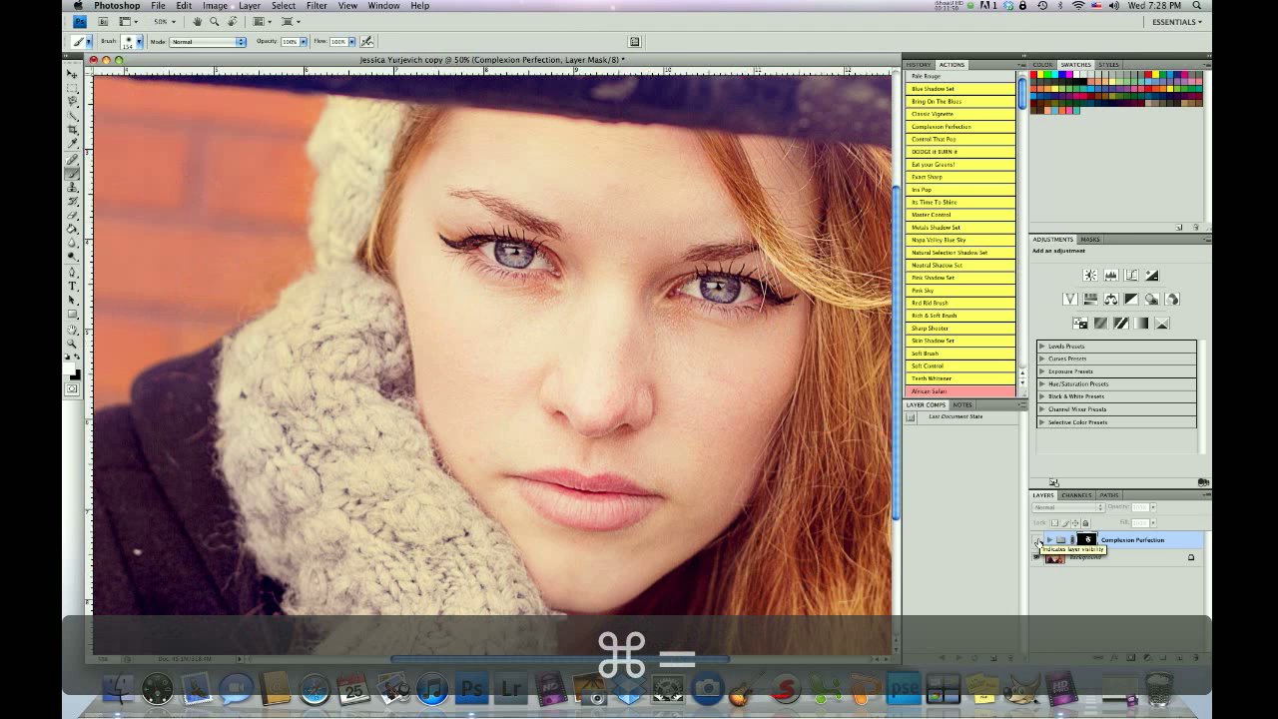
{"action": "left_click", "coordinate": [1038, 540]}
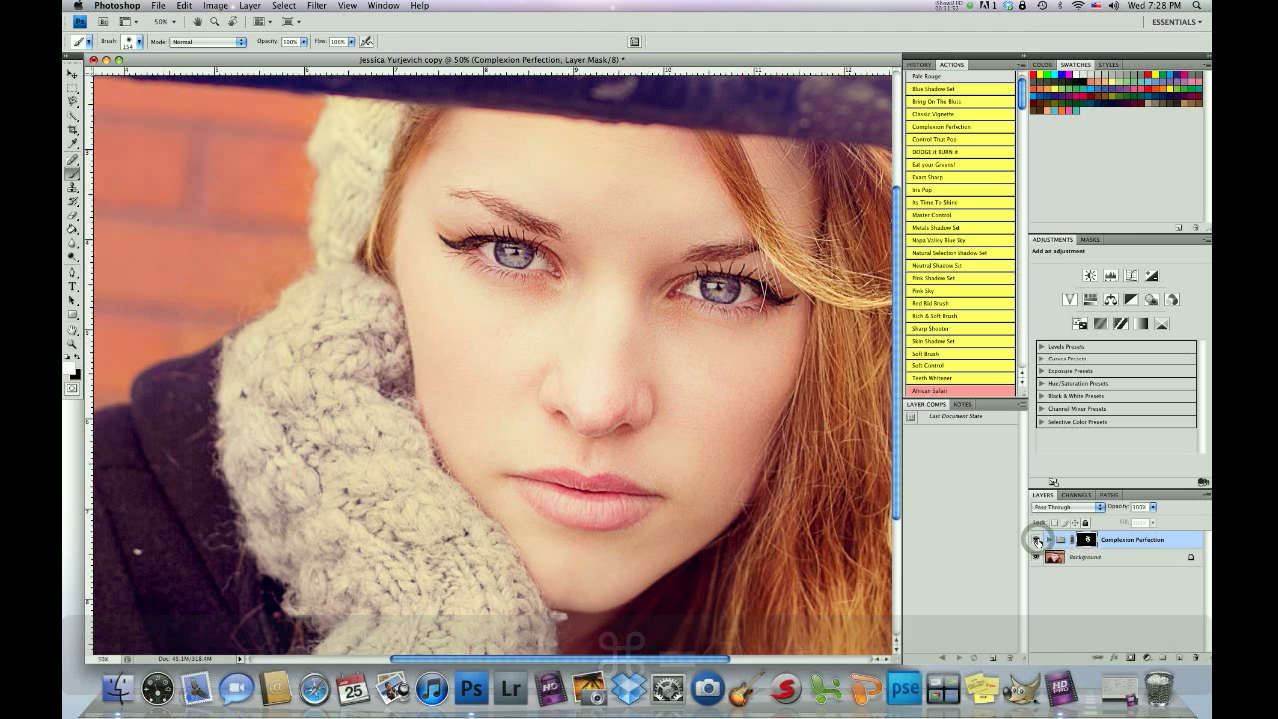
{"action": "left_click", "coordinate": [1039, 540]}
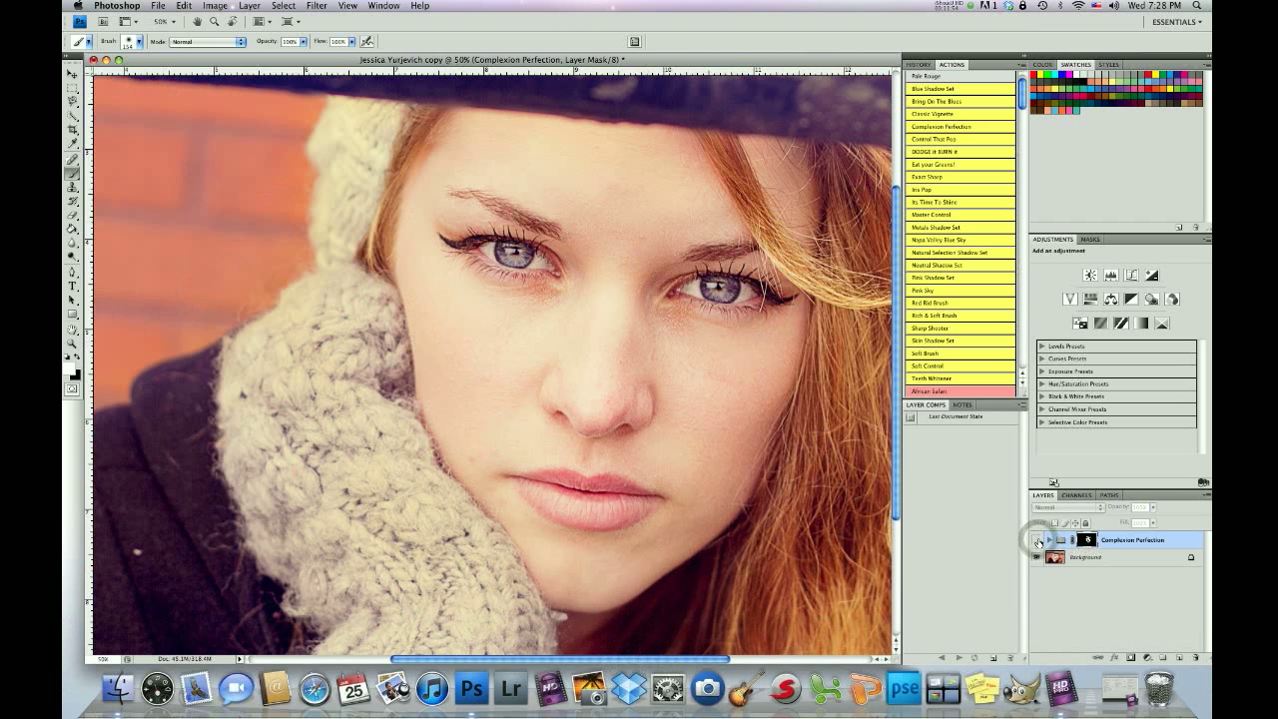
{"action": "left_click", "coordinate": [1038, 540]}
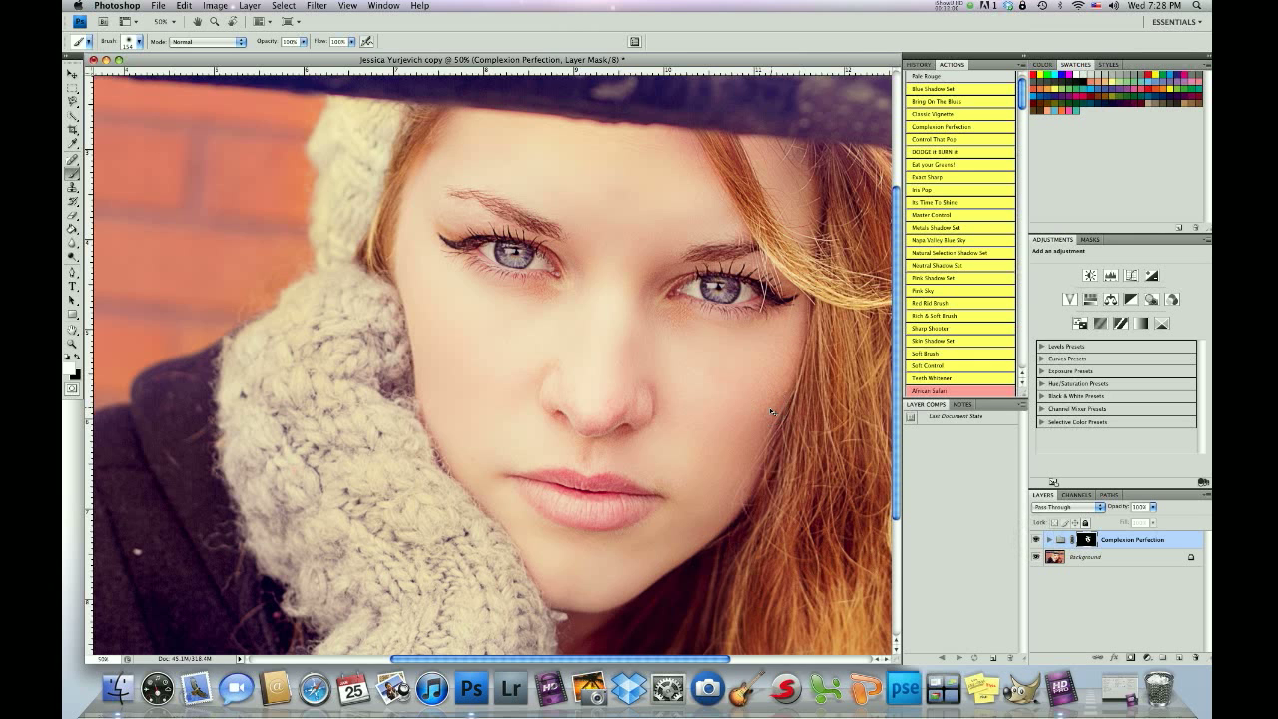
Merge the Complexion Perfection result into a single Background layer and duplicate that layer
{"action": "key", "text": "super+minus"}
{"action": "key", "text": "super+minus"}
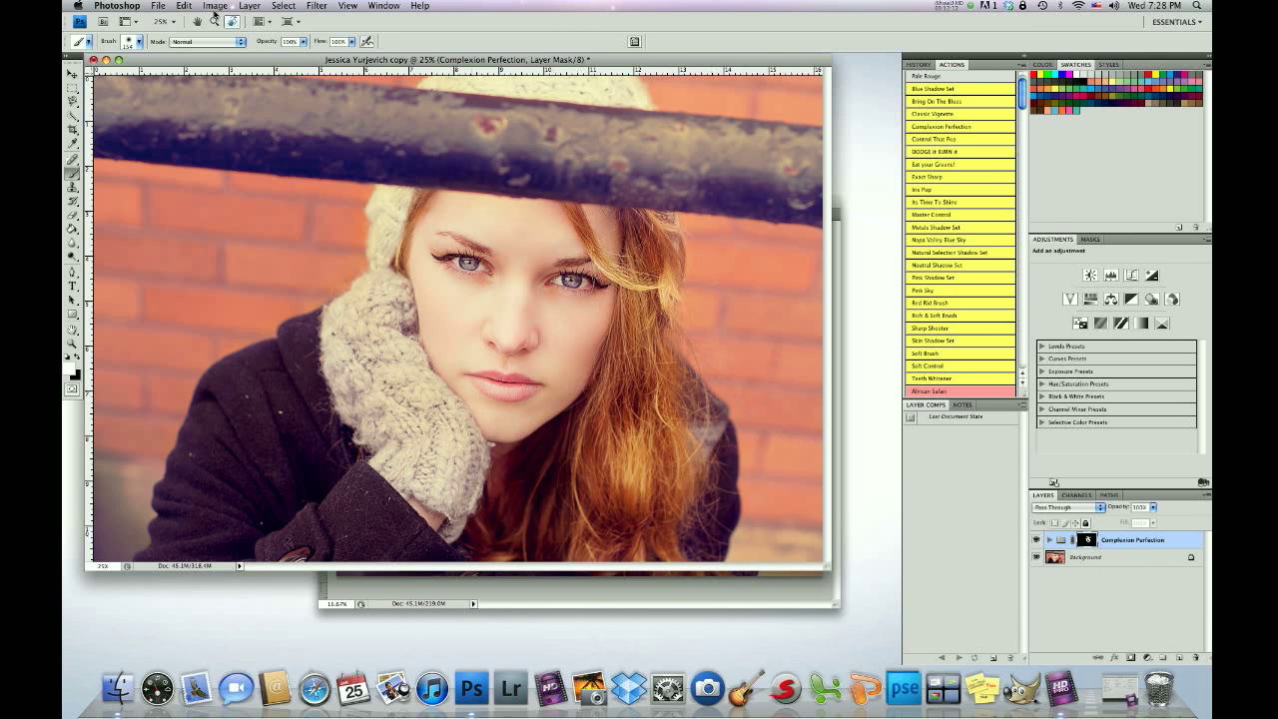
{"action": "left_click", "coordinate": [248, 6]}
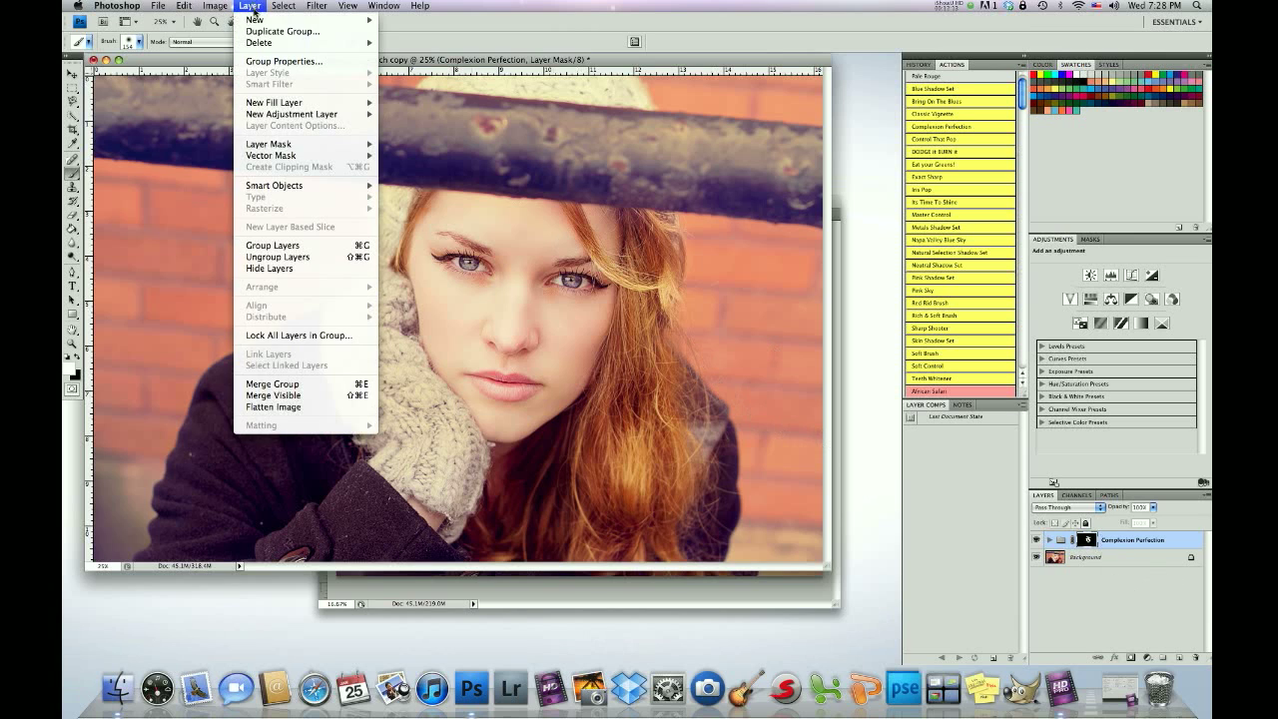
{"action": "left_click", "coordinate": [274, 402]}
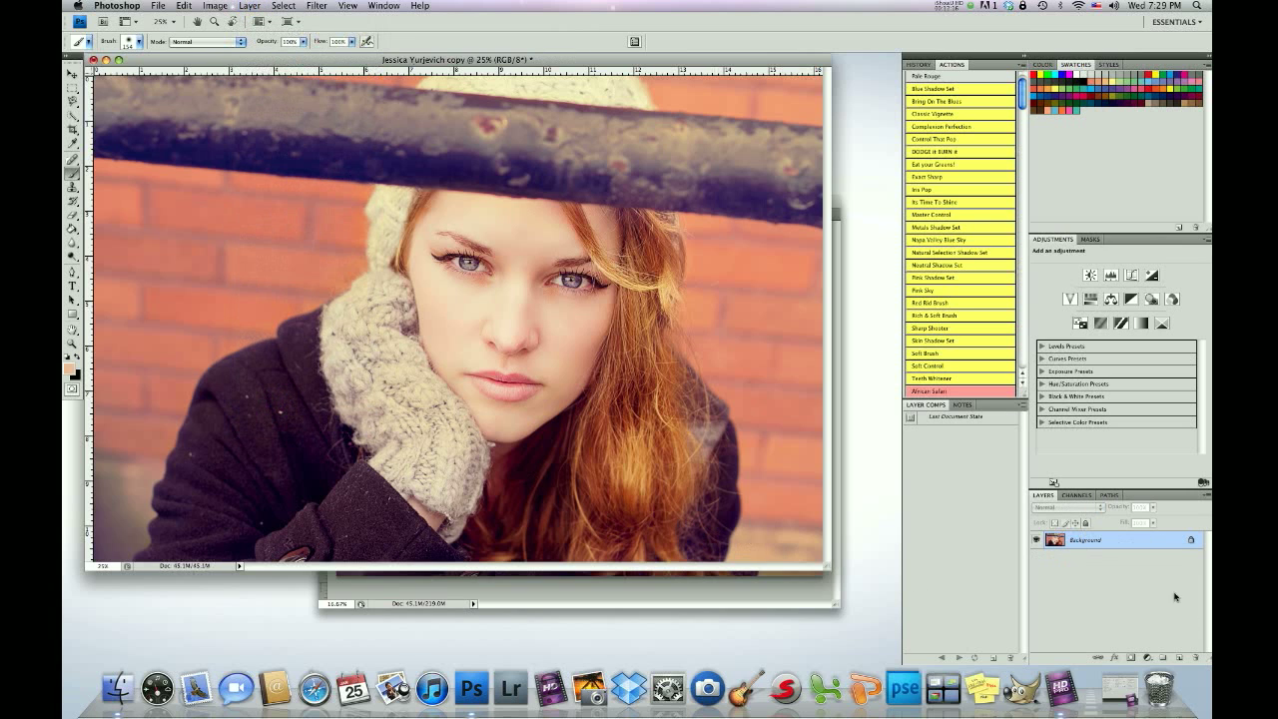
{"action": "left_click_drag", "start_coordinate": [1054, 544], "coordinate": [1179, 658]}
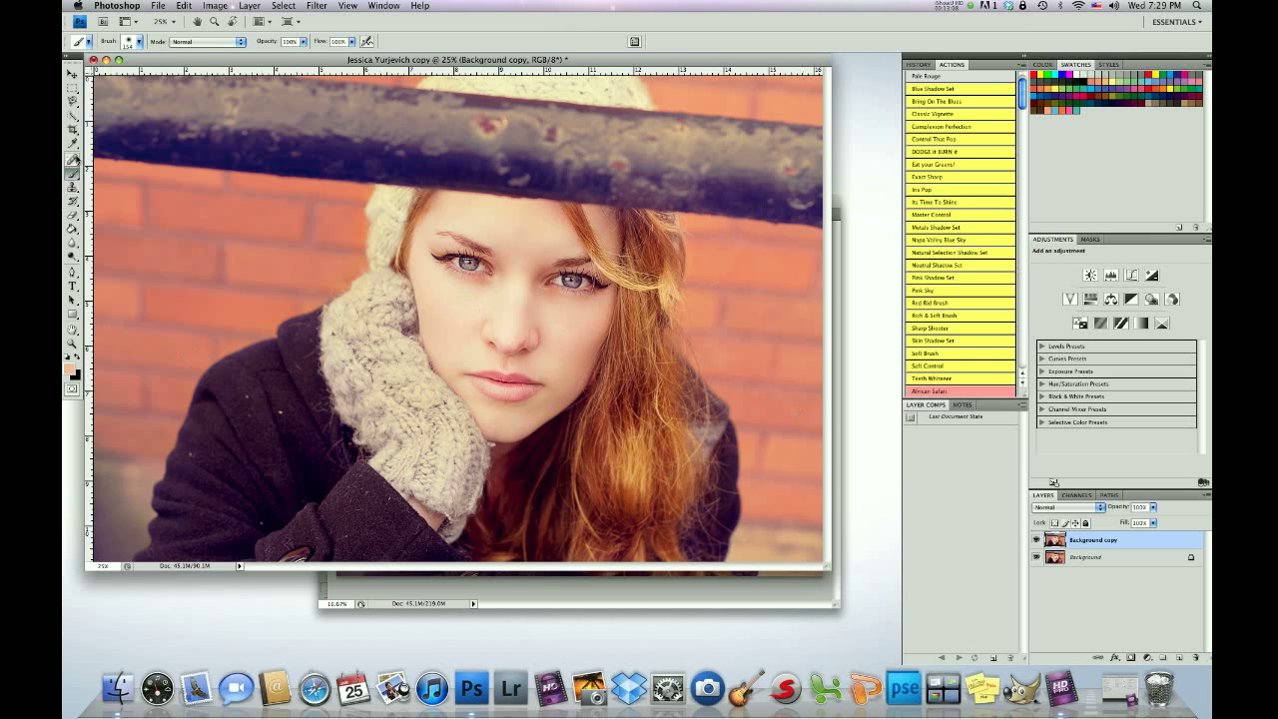
Paint skin tone under the eye nearest the glove on the duplicated layer, using the Brush tool at roughly one-third opacity
{"action": "left_click", "coordinate": [72, 144]}
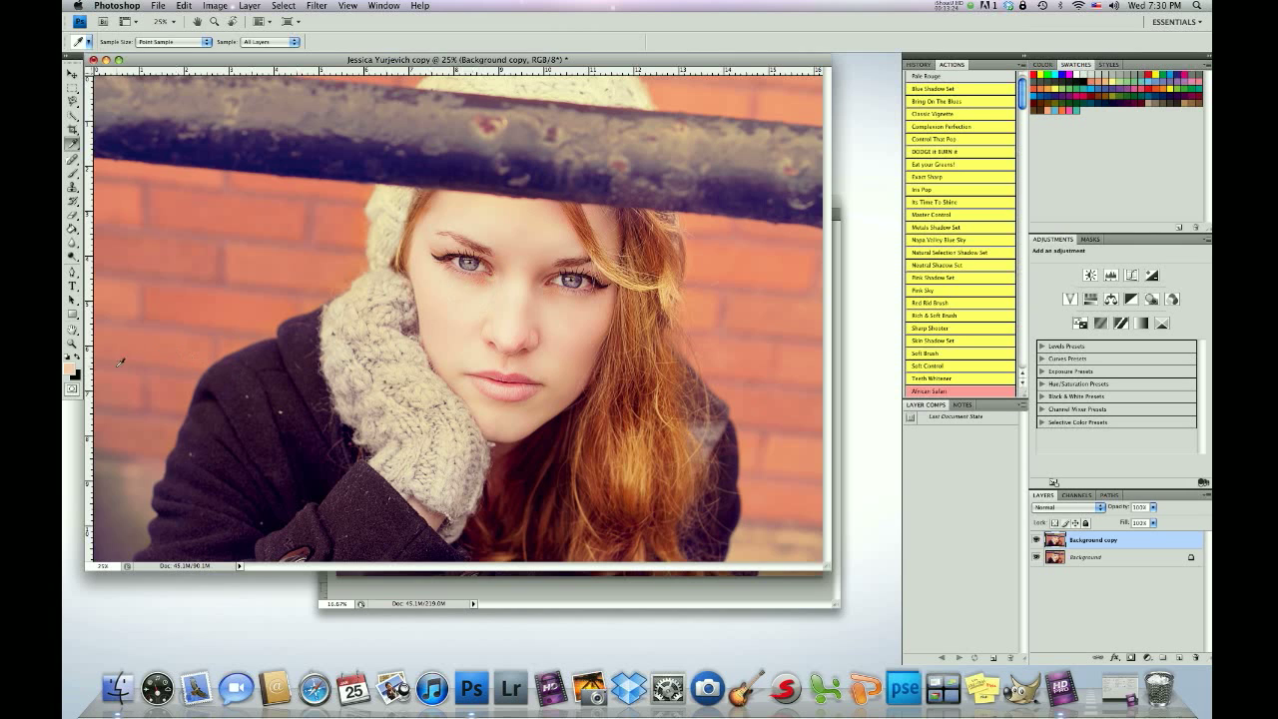
{"action": "left_click", "coordinate": [72, 171]}
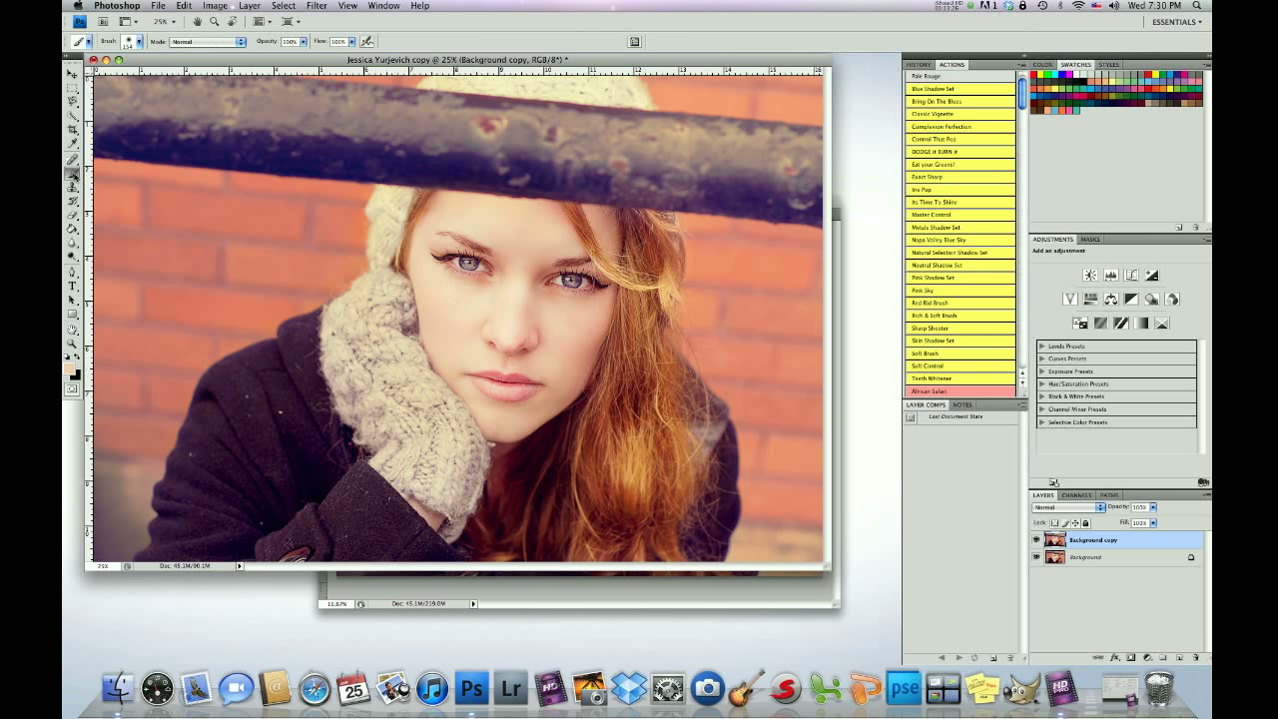
{"action": "left_click", "coordinate": [304, 42]}
{"action": "left_click_drag", "start_coordinate": [306, 46], "coordinate": [264, 55]}
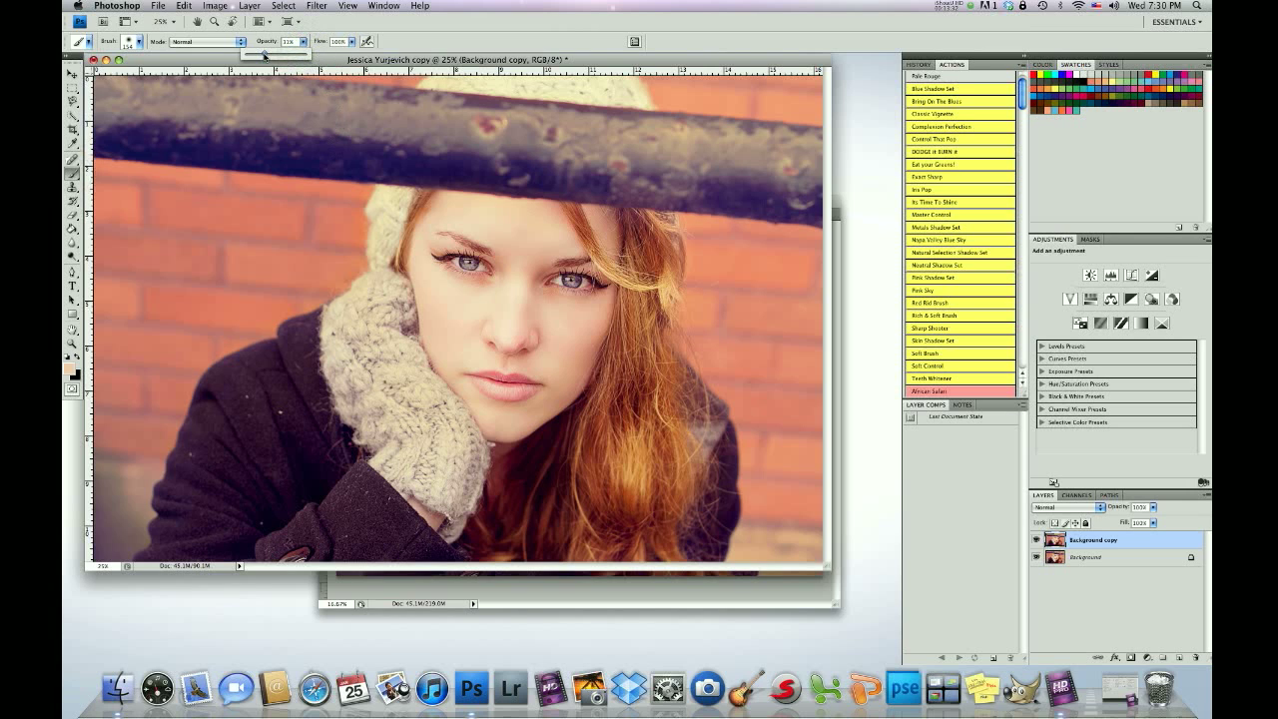
{"action": "left_click", "coordinate": [482, 285]}
{"action": "left_click_drag", "start_coordinate": [473, 285], "coordinate": [486, 287]}
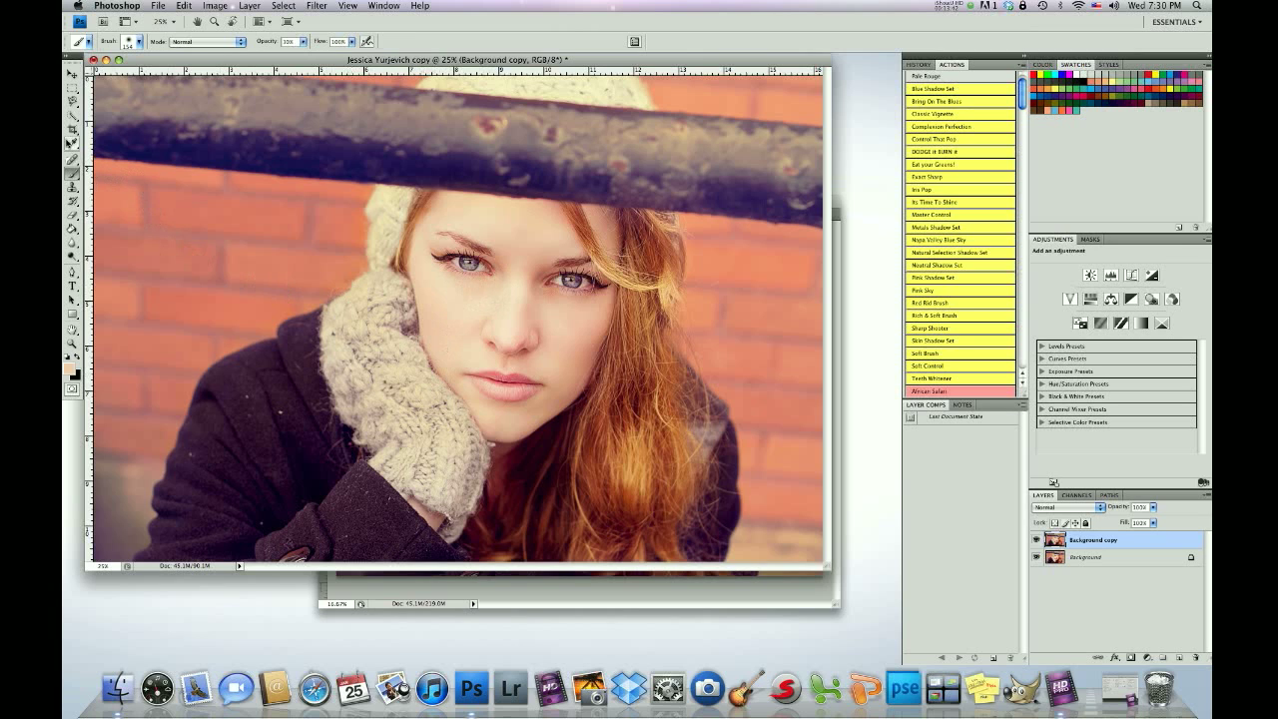
Resample the cheek's skin tone and brush over the remaining shadow under the eye nearest the glove
{"action": "left_click", "coordinate": [71, 143]}
{"action": "key", "text": "b"}
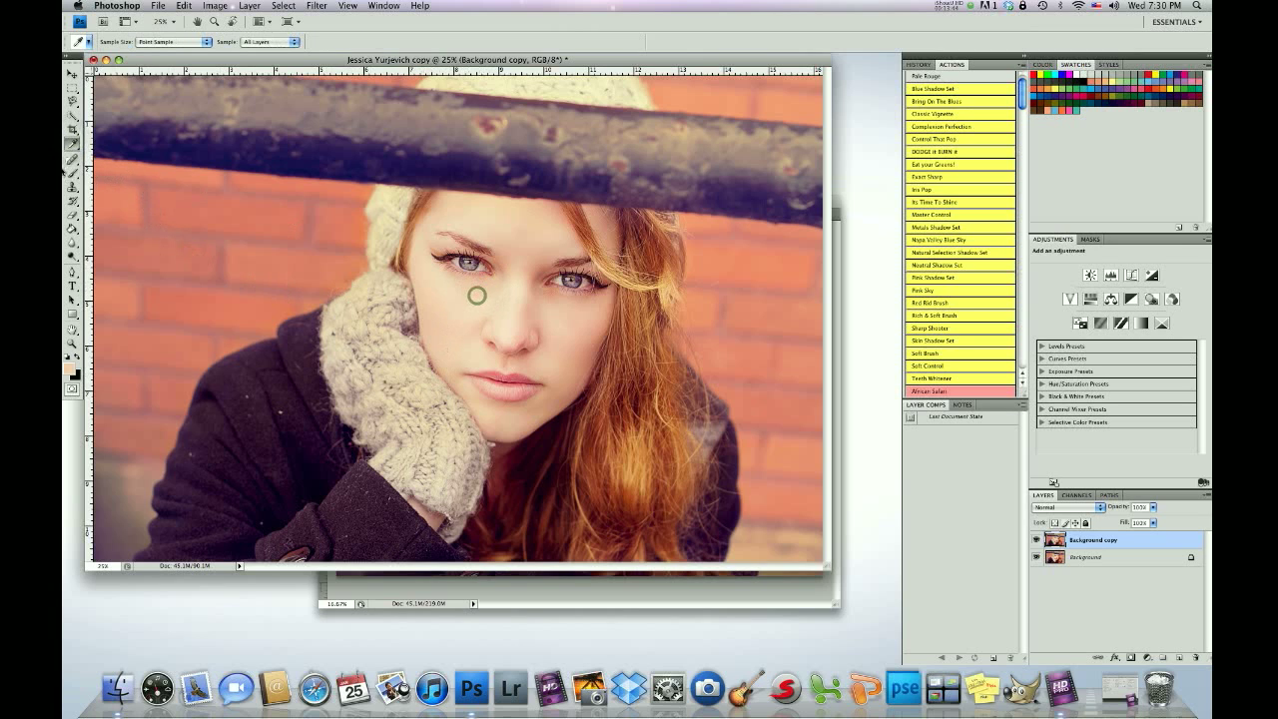
{"action": "left_click_drag", "start_coordinate": [481, 290], "coordinate": [448, 280]}
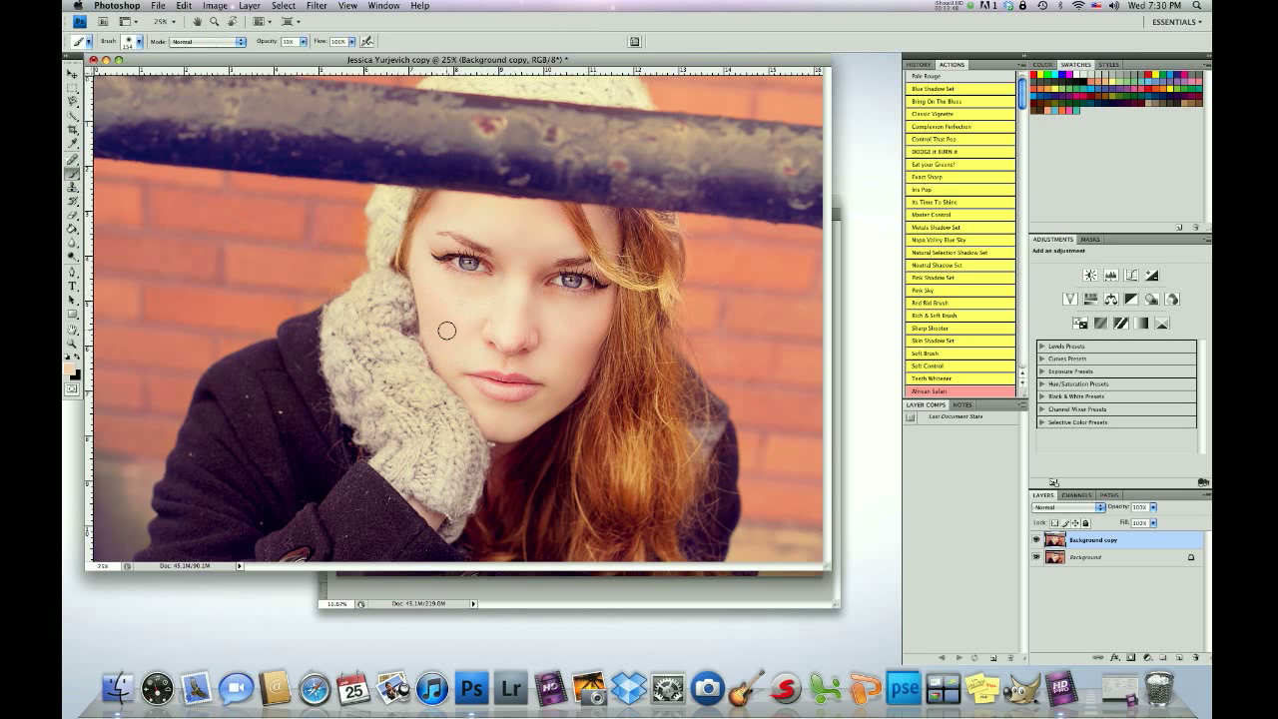
Sample the skin tone below the eye nearest the hair and paint it over the shadow beside the nose
{"action": "left_click", "coordinate": [72, 142]}
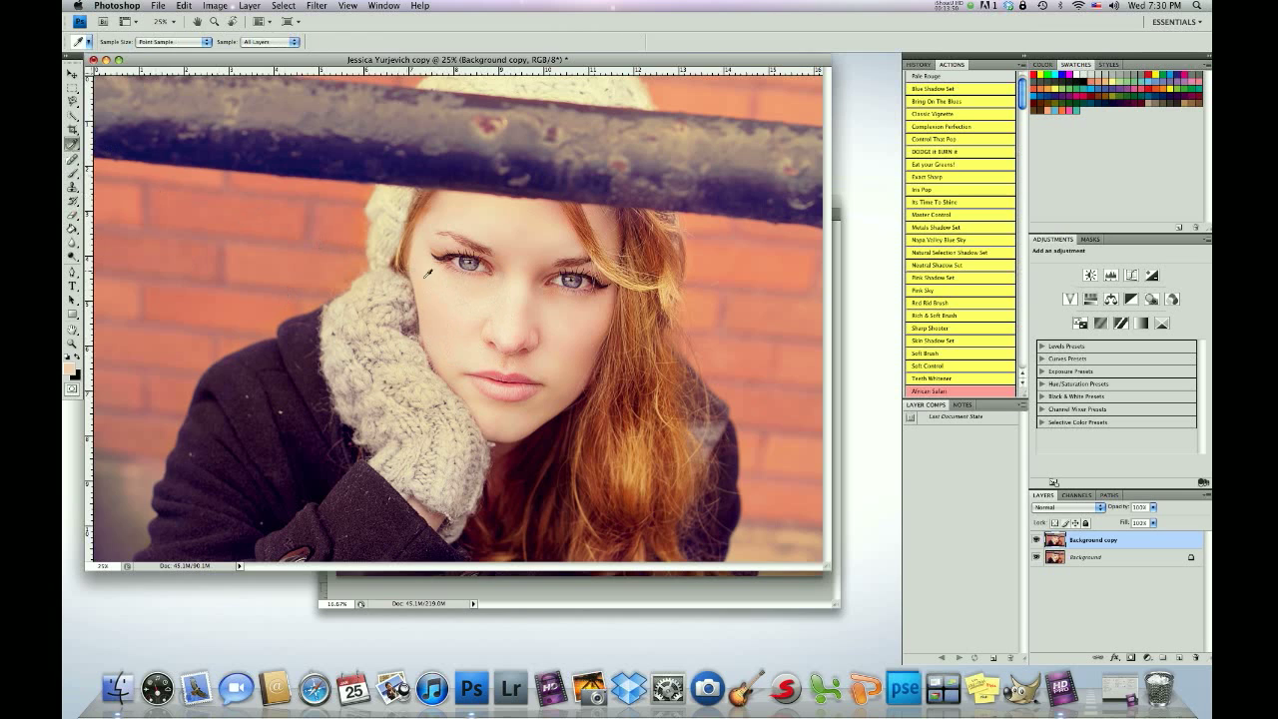
{"action": "left_click", "coordinate": [555, 307]}
{"action": "key", "text": "b"}
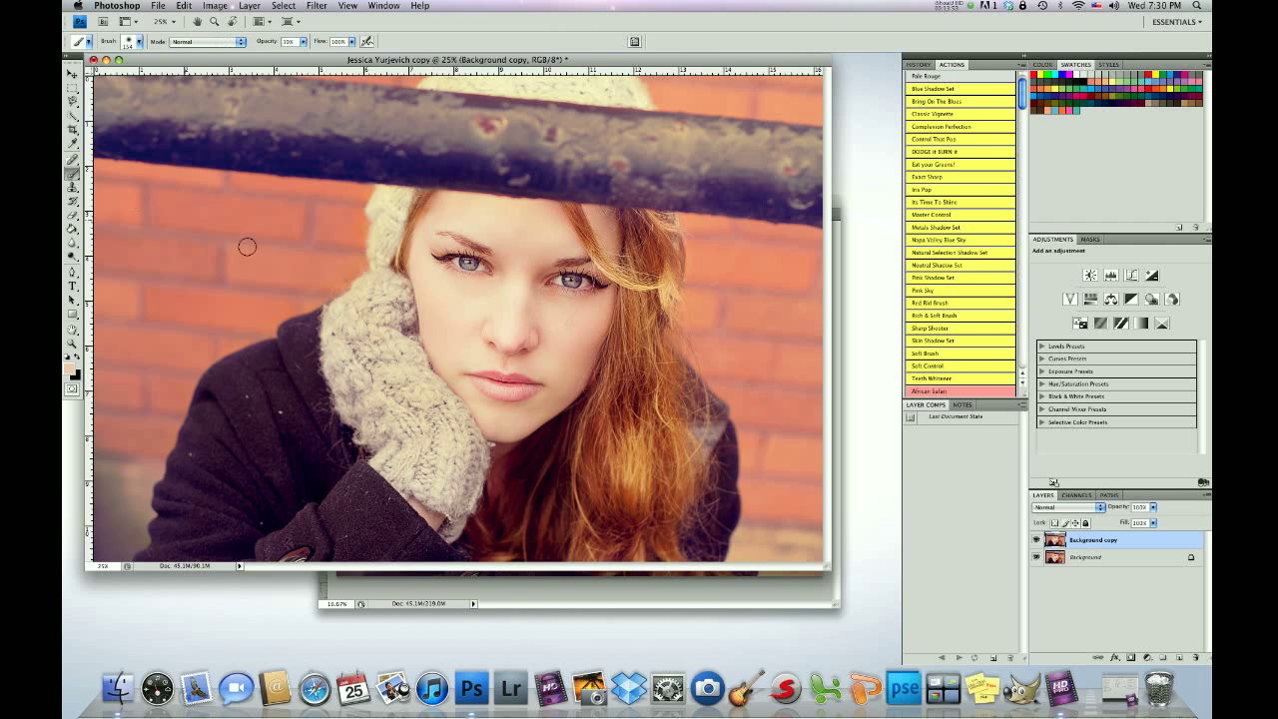
{"action": "left_click", "coordinate": [540, 297]}
Zoom the retouched copy out to 16.7% and dock its floating window with the other open portrait documents
{"action": "key", "text": "super+minus"}
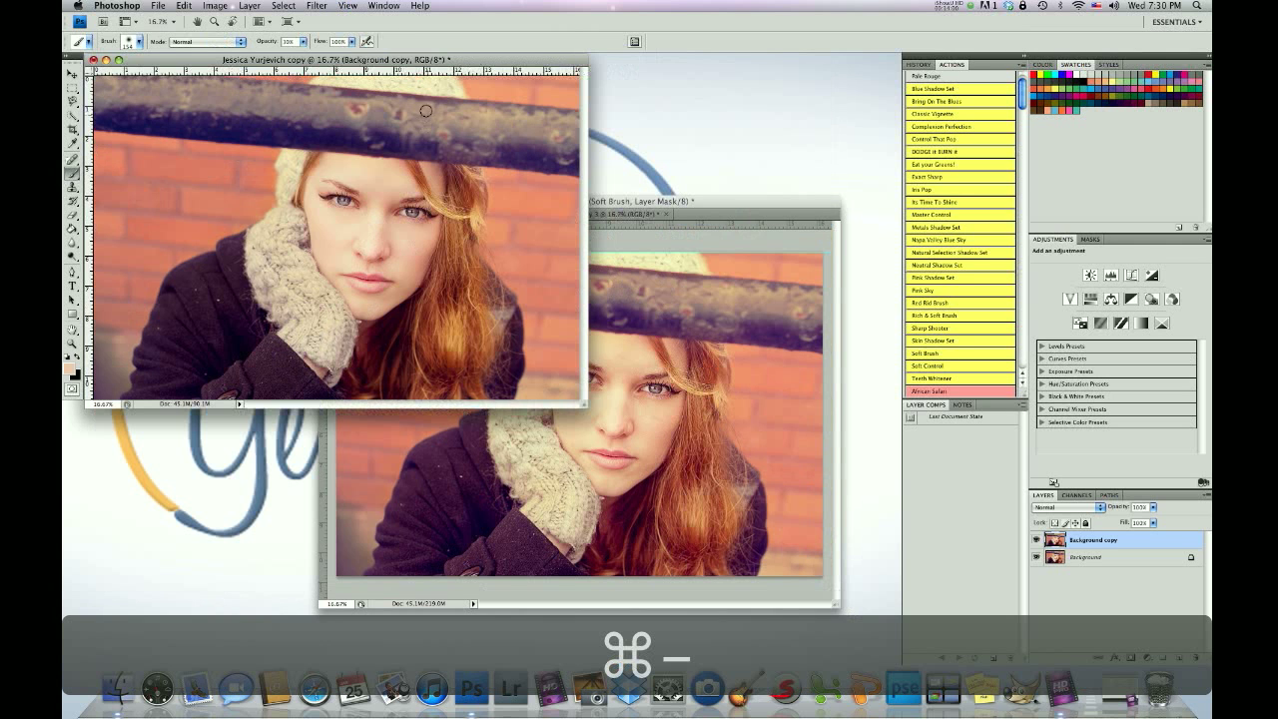
{"action": "left_click_drag", "start_coordinate": [402, 65], "coordinate": [649, 216]}
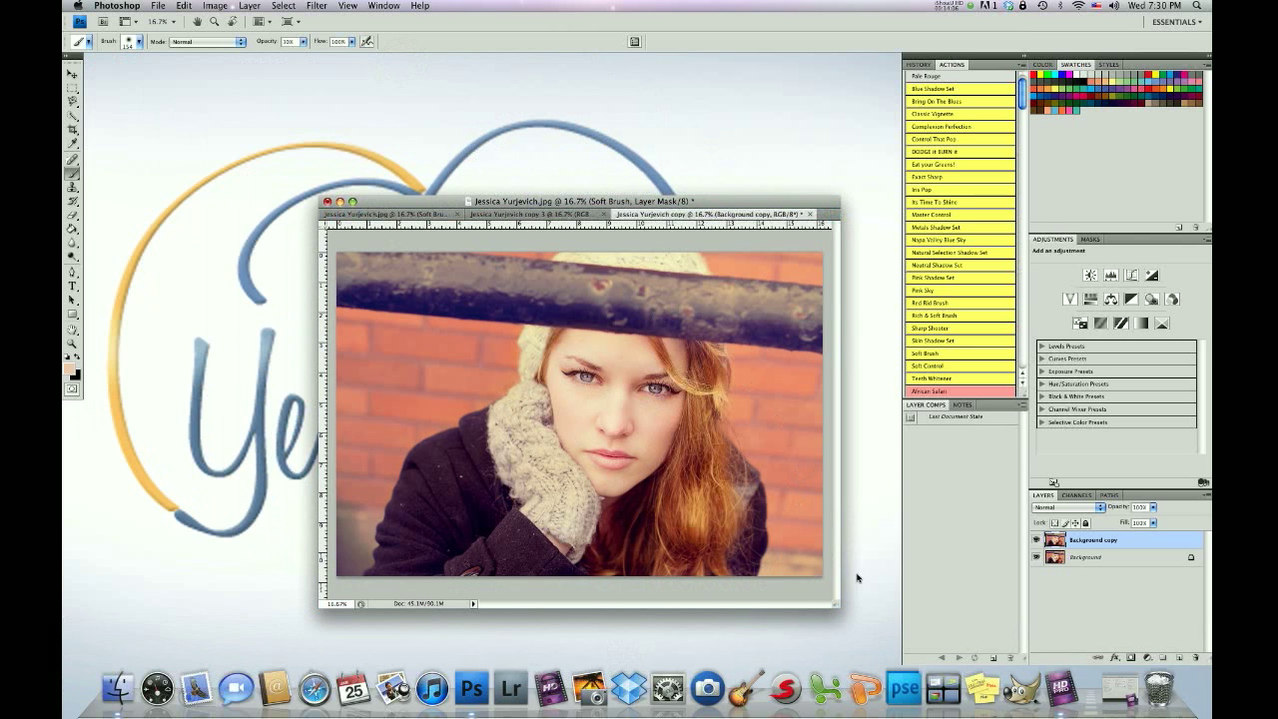
Revert the retouched copy and the original JPG document to their opening history snapshots
{"action": "left_click", "coordinate": [917, 64]}
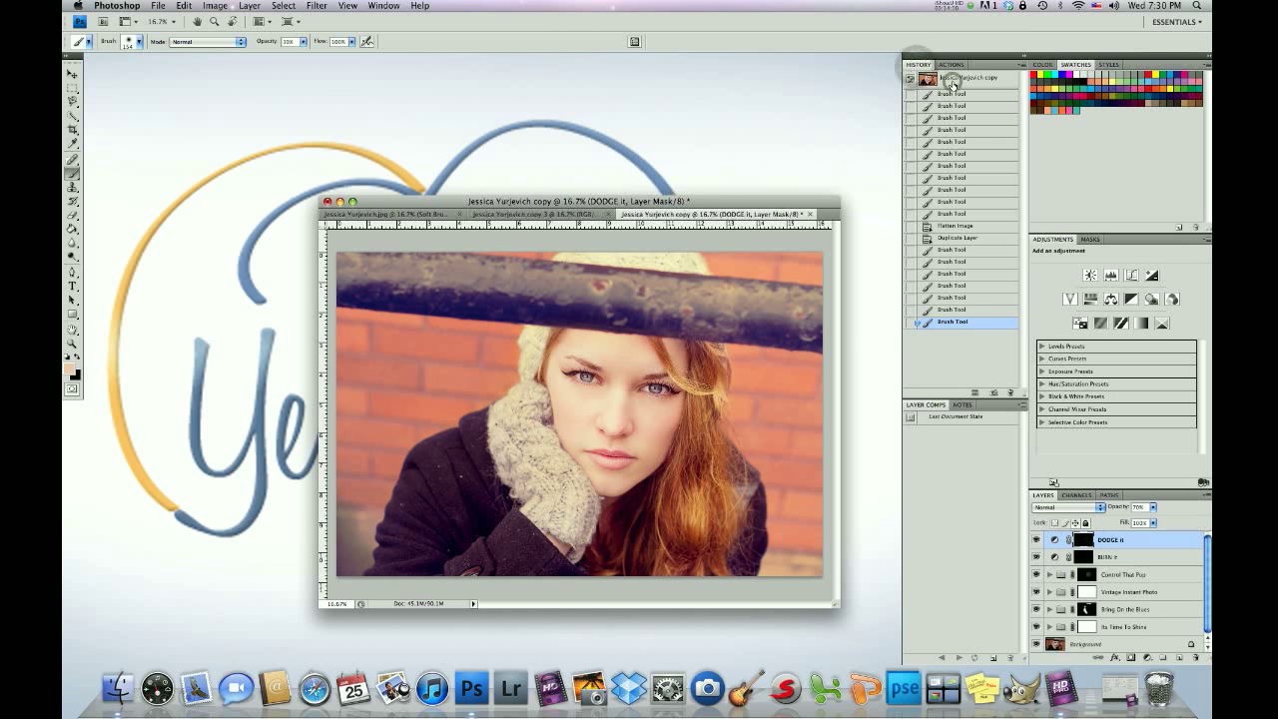
{"action": "left_click", "coordinate": [956, 79]}
{"action": "left_click", "coordinate": [533, 215]}
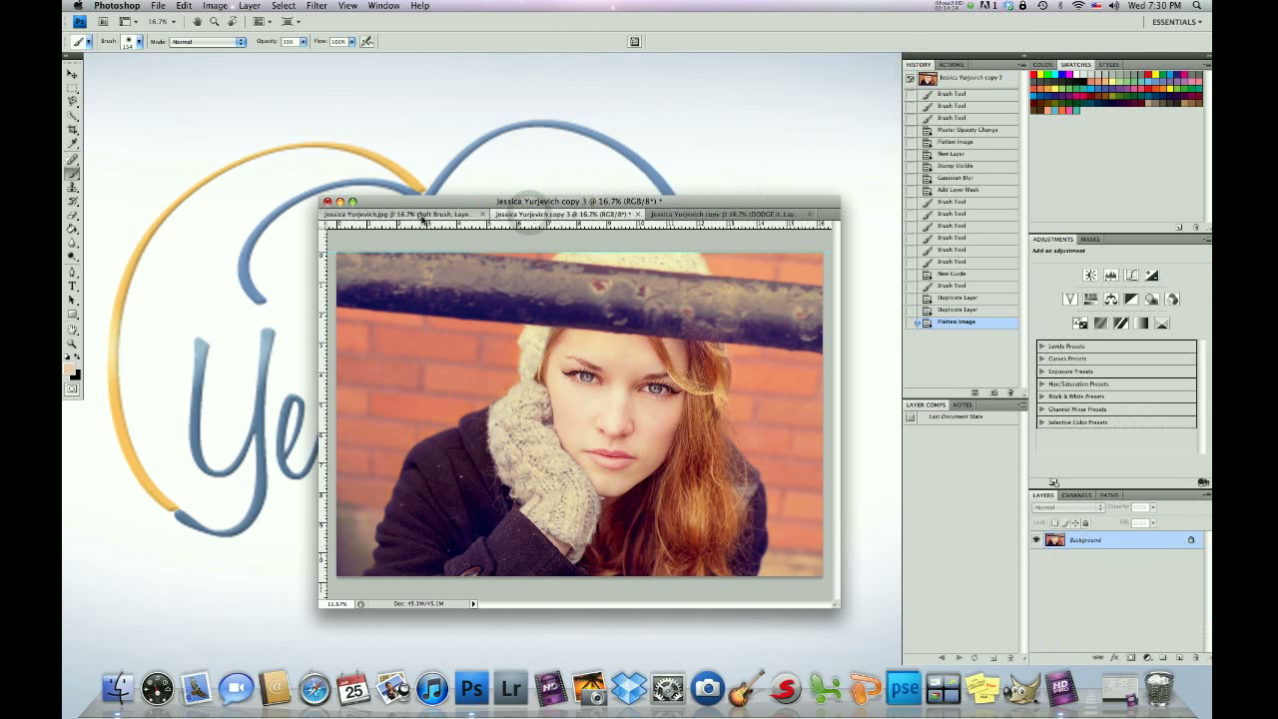
{"action": "left_click", "coordinate": [422, 217]}
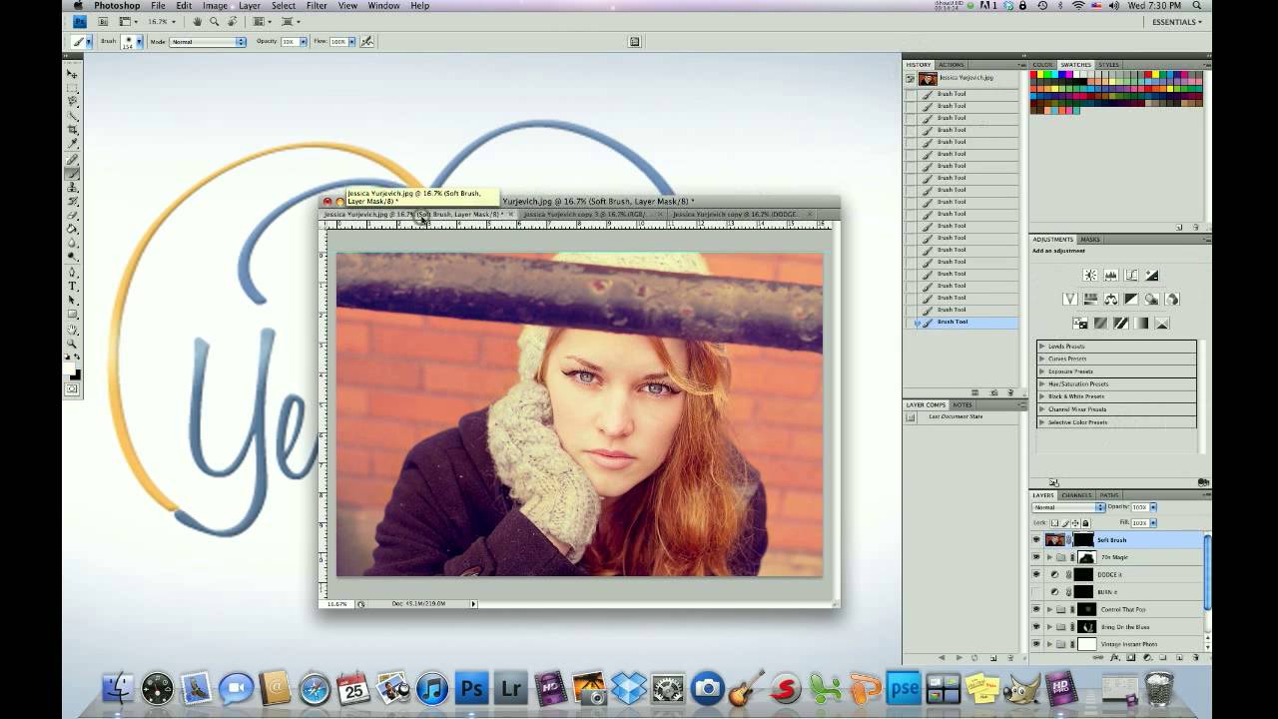
{"action": "left_click", "coordinate": [949, 80]}
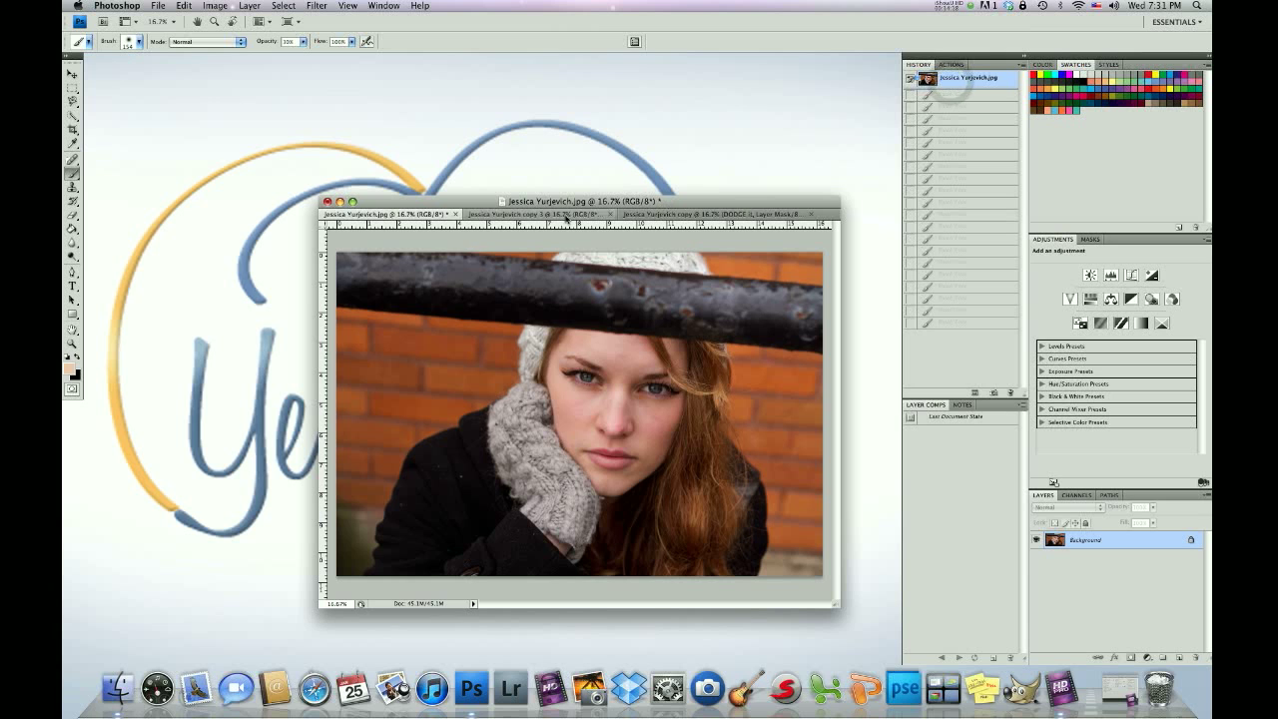
Restore the retouched copy to its latest Brush Tool history state and compare it with the unedited original photo
{"action": "left_click", "coordinate": [711, 215]}
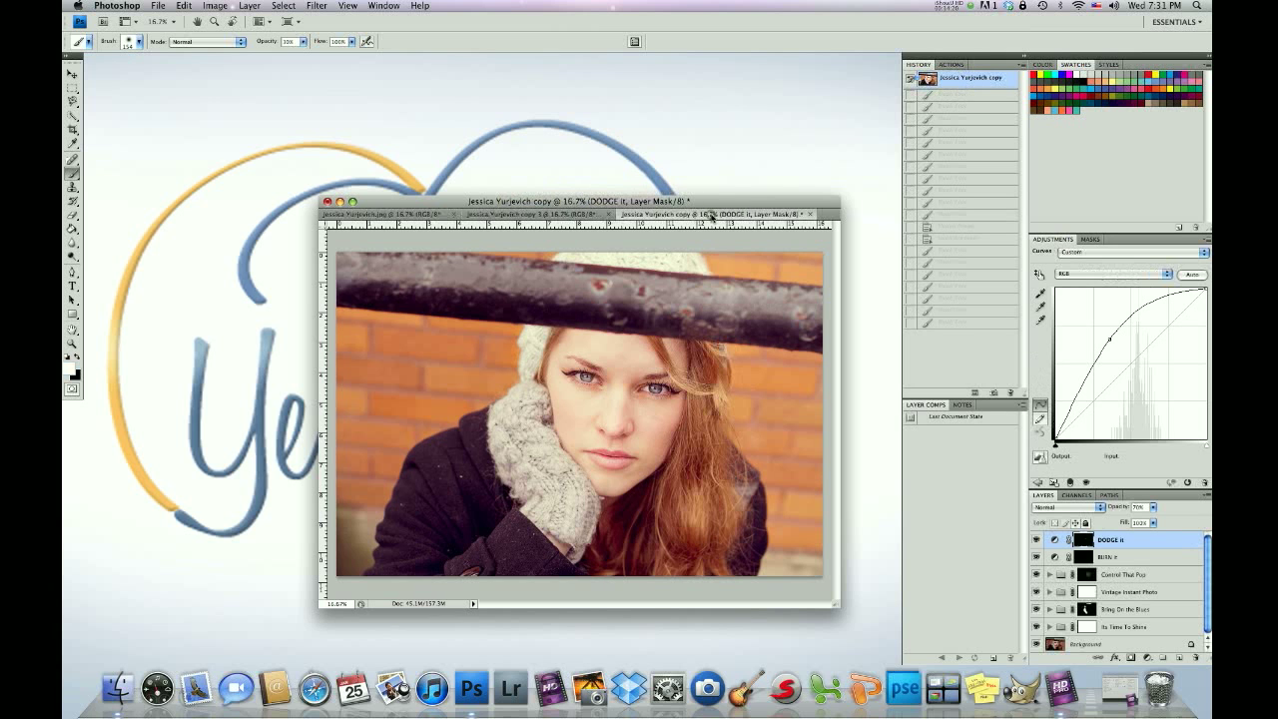
{"action": "left_click", "coordinate": [953, 321]}
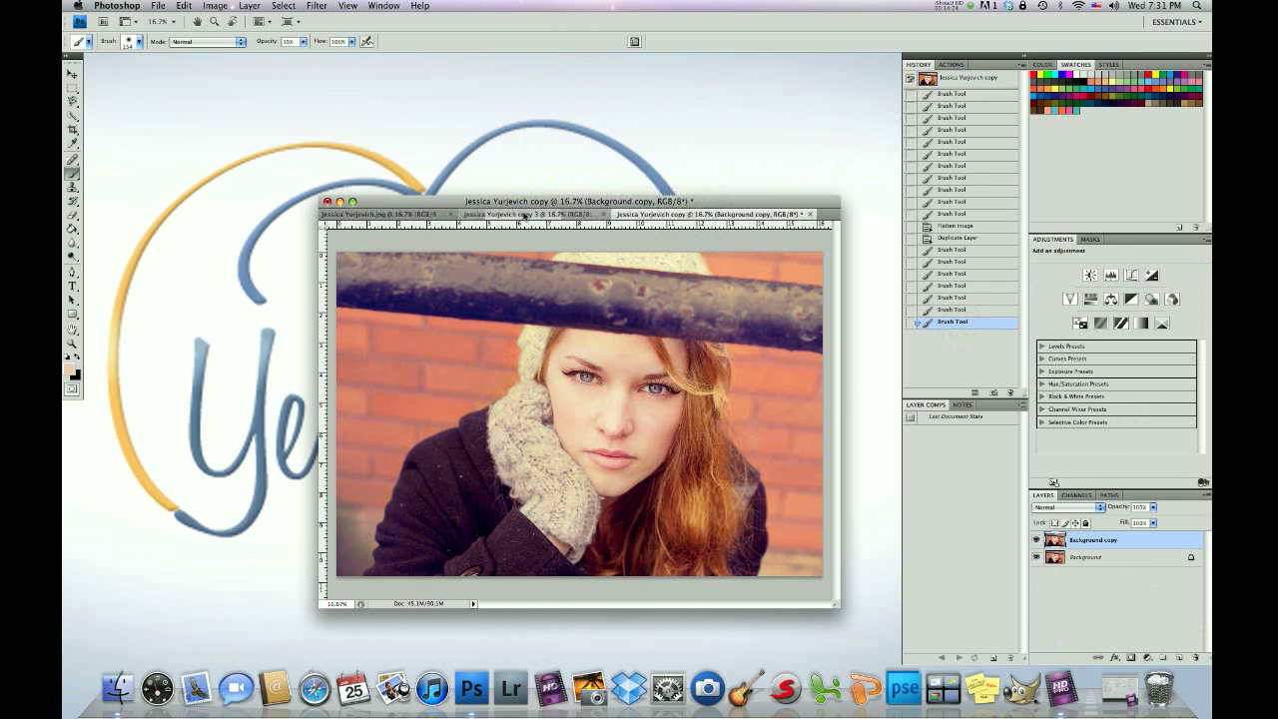
{"action": "left_click", "coordinate": [526, 214]}
{"action": "left_click", "coordinate": [408, 214]}
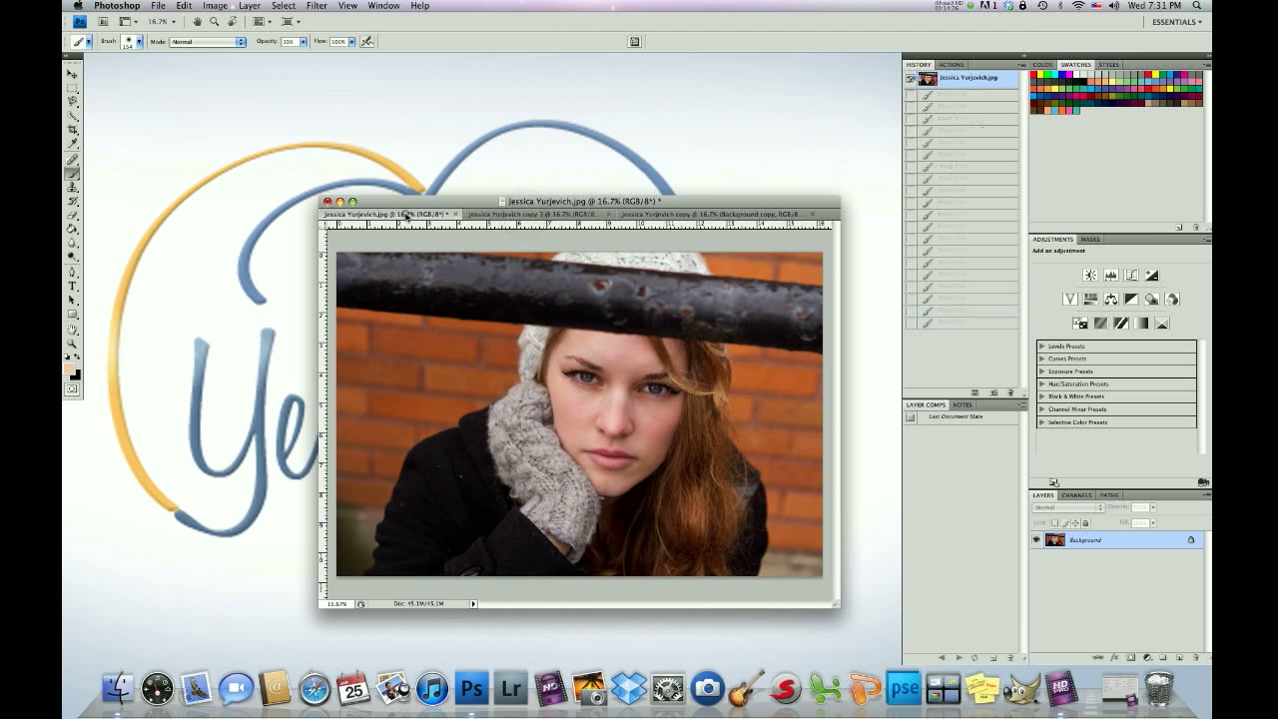
{"action": "left_click", "coordinate": [725, 213]}
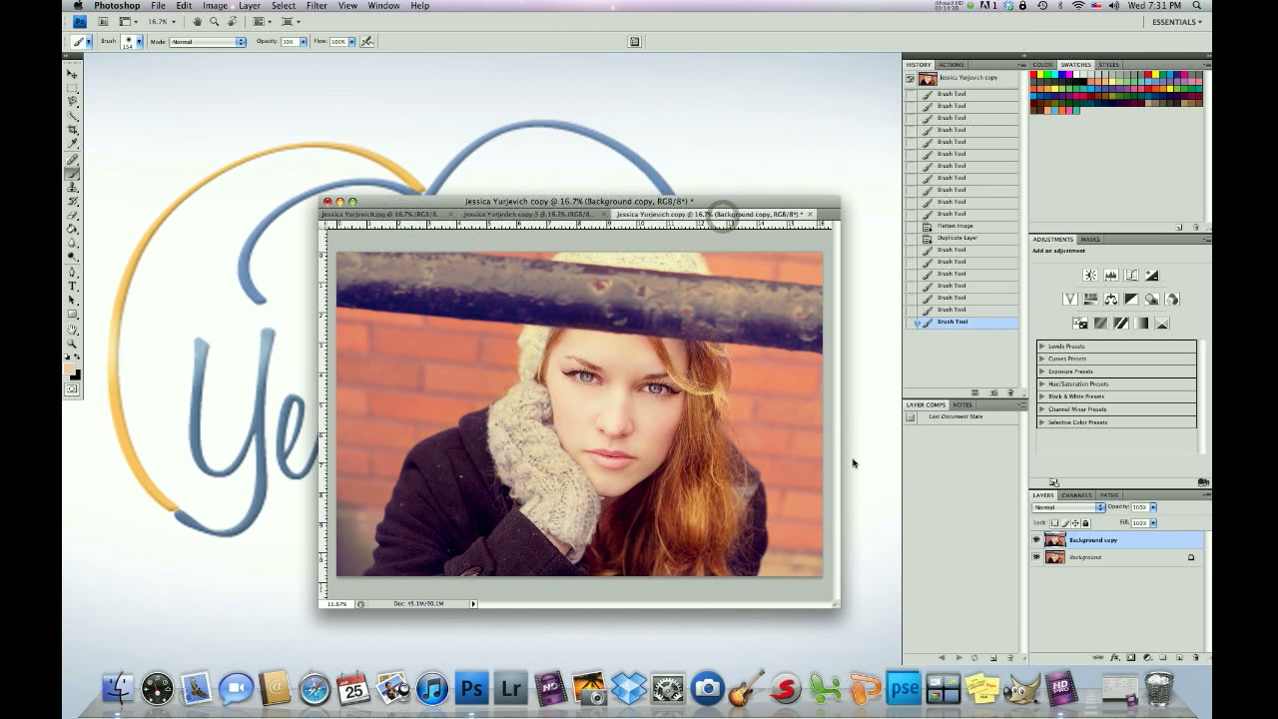